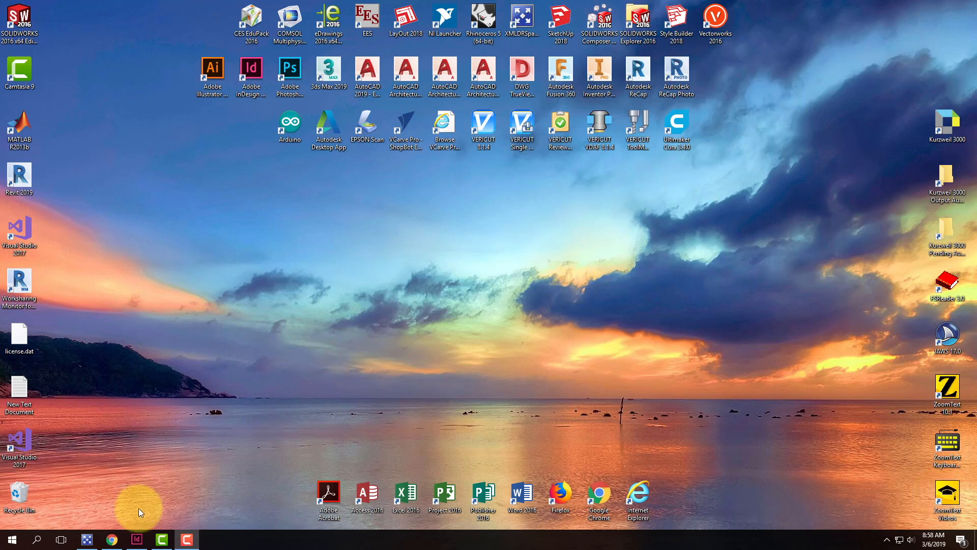
Step: Switch to InDesign and start a new print document, with its units set to inches
{"action": "left_click", "coordinate": [136, 539]}
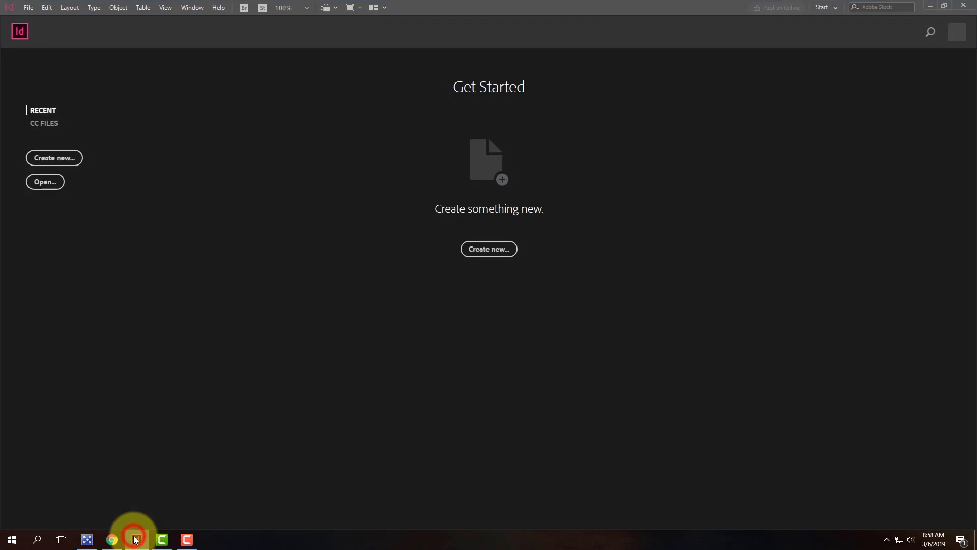
{"action": "left_click", "coordinate": [491, 250]}
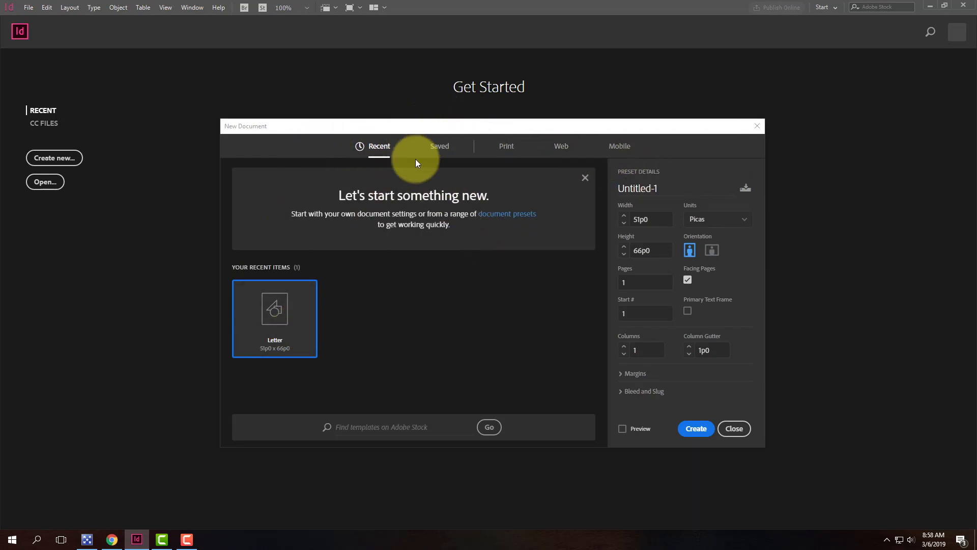
{"action": "left_click", "coordinate": [507, 146]}
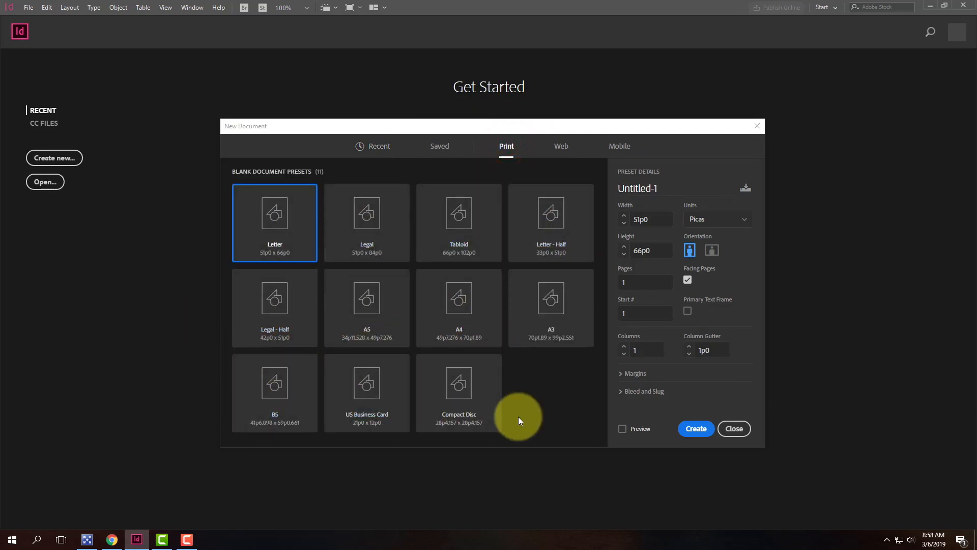
{"action": "left_click", "coordinate": [722, 219]}
{"action": "left_click", "coordinate": [714, 272]}
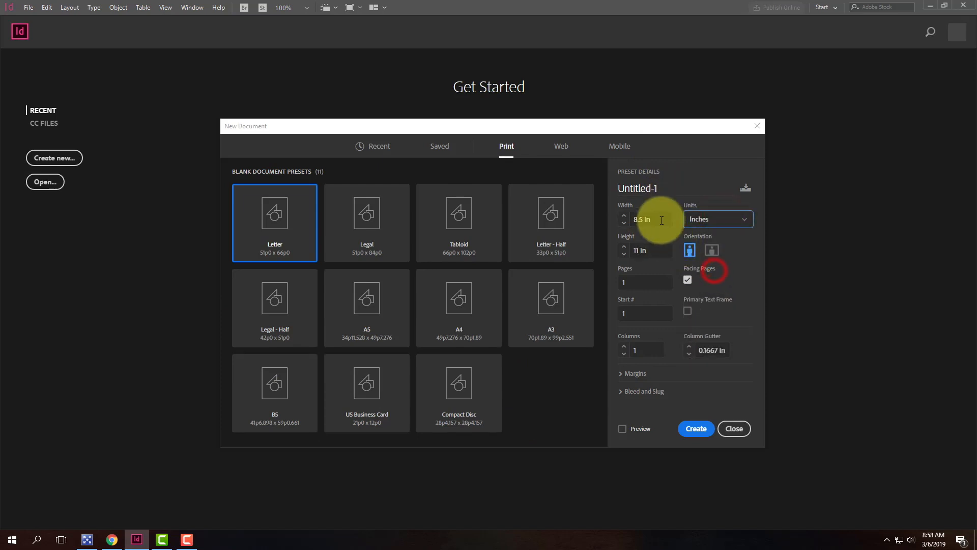
Step: Set the page size to 4 in wide by 6 in high and turn off facing pages
{"action": "left_click", "coordinate": [658, 217]}
{"action": "type", "text": "4"}
{"action": "key", "text": "Tab"}
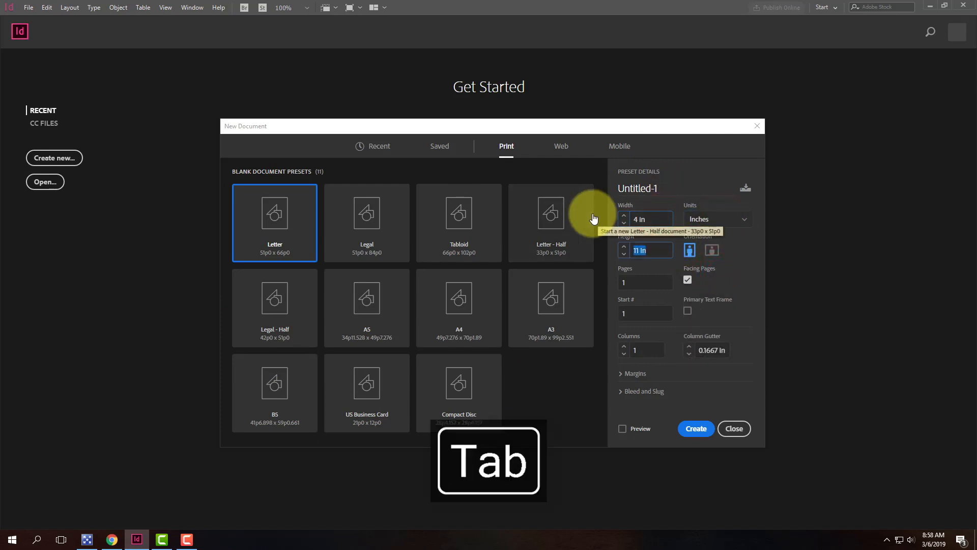
{"action": "type", "text": "6"}
{"action": "key", "text": "Tab"}
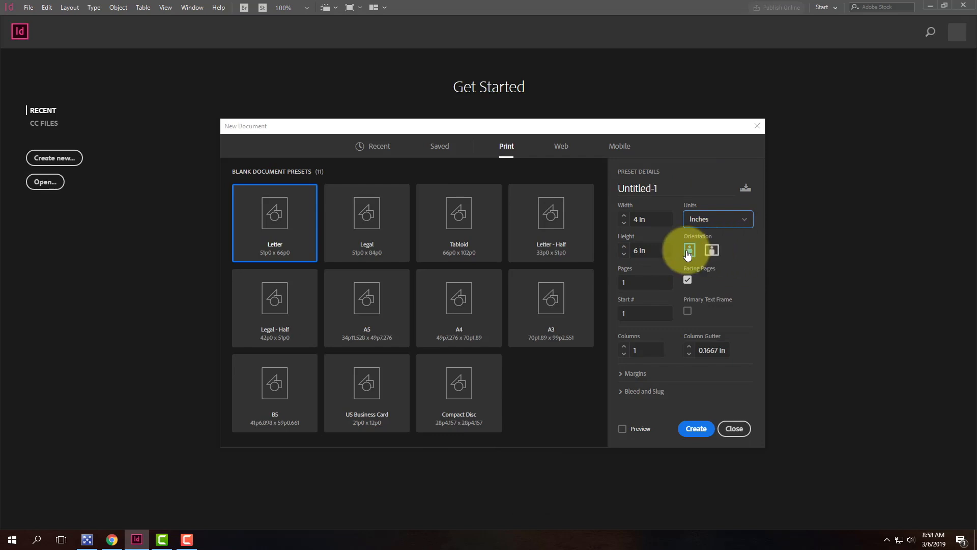
{"action": "left_click", "coordinate": [689, 285]}
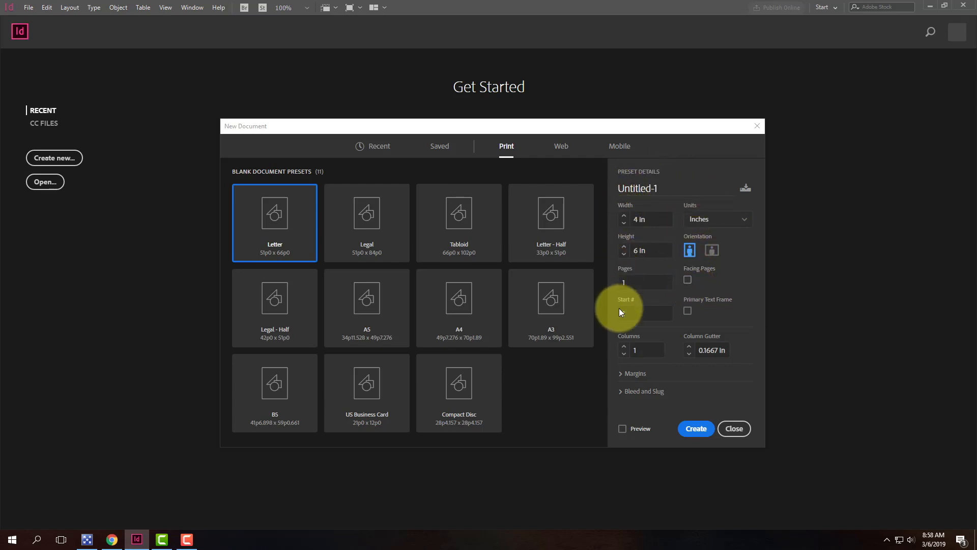
Step: Set all four margins to 0 in and create the document, adopting Photoshop-style keyboard shortcuts
{"action": "left_click", "coordinate": [624, 374]}
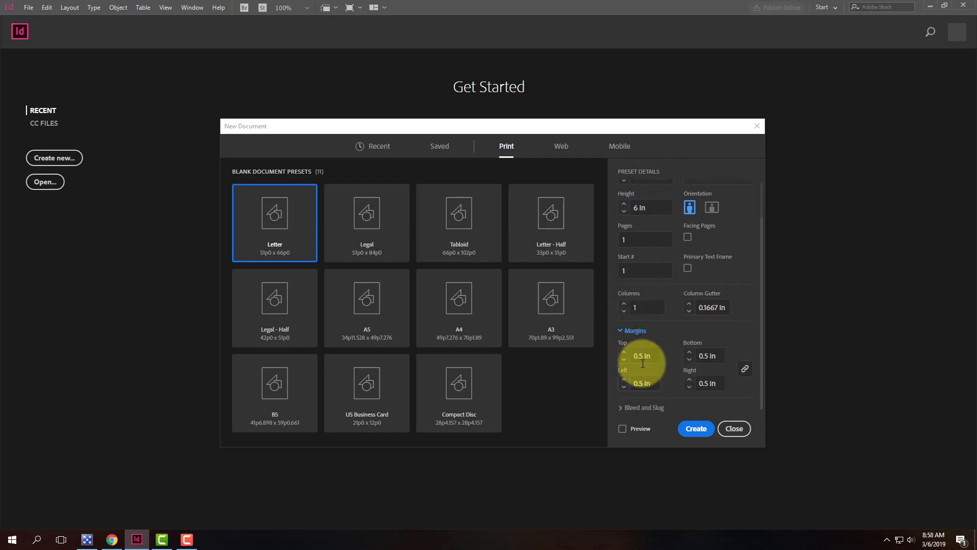
{"action": "double_click", "coordinate": [641, 355]}
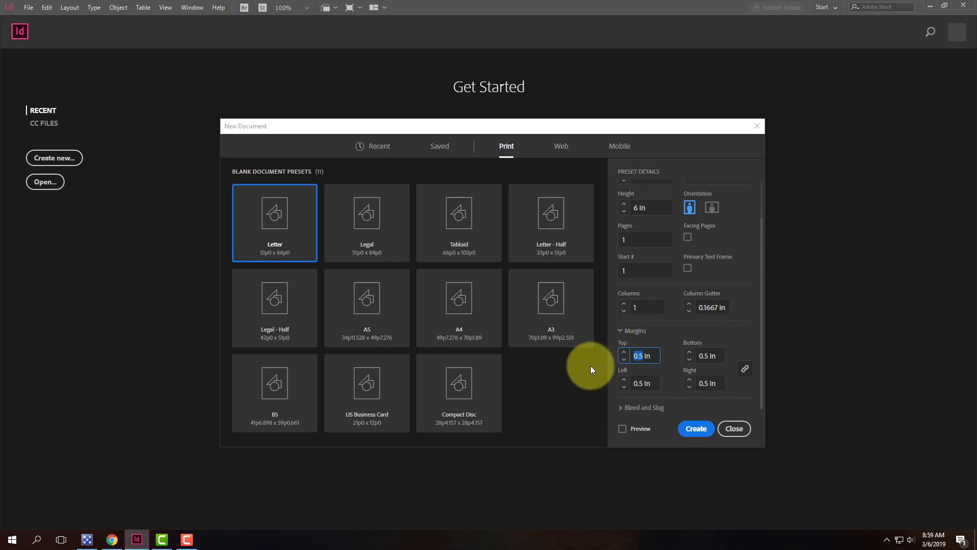
{"action": "type", "text": "0"}
{"action": "key", "text": "Tab"}
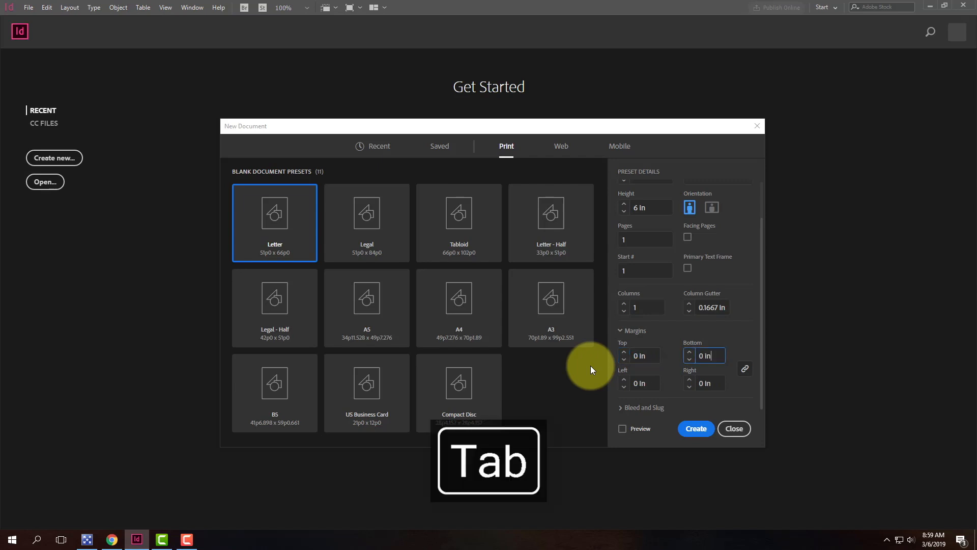
{"action": "left_click", "coordinate": [745, 370]}
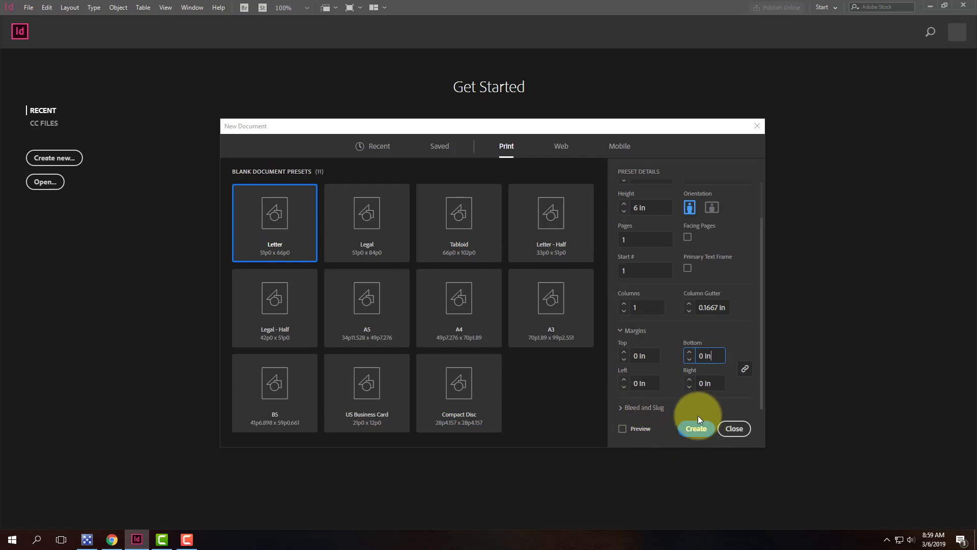
{"action": "left_click", "coordinate": [697, 429]}
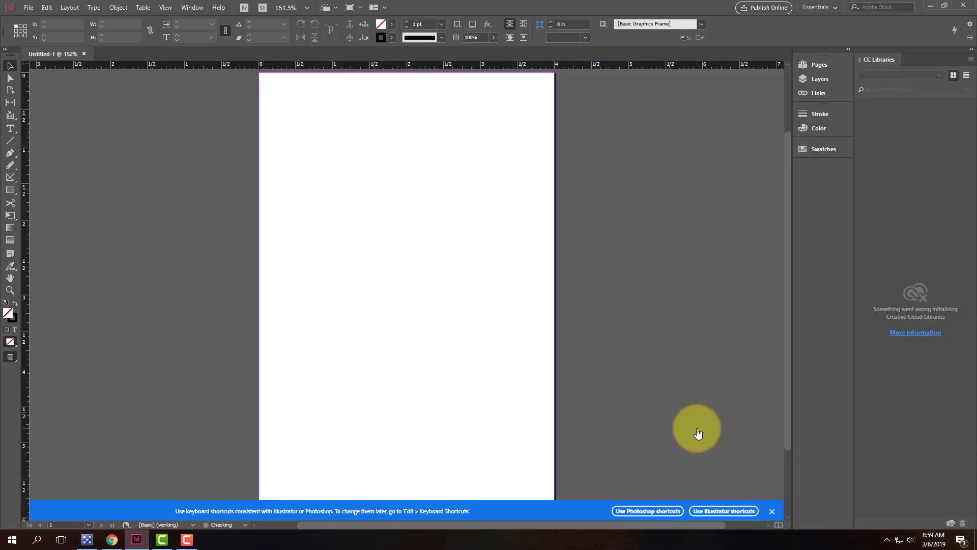
{"action": "left_click", "coordinate": [637, 511]}
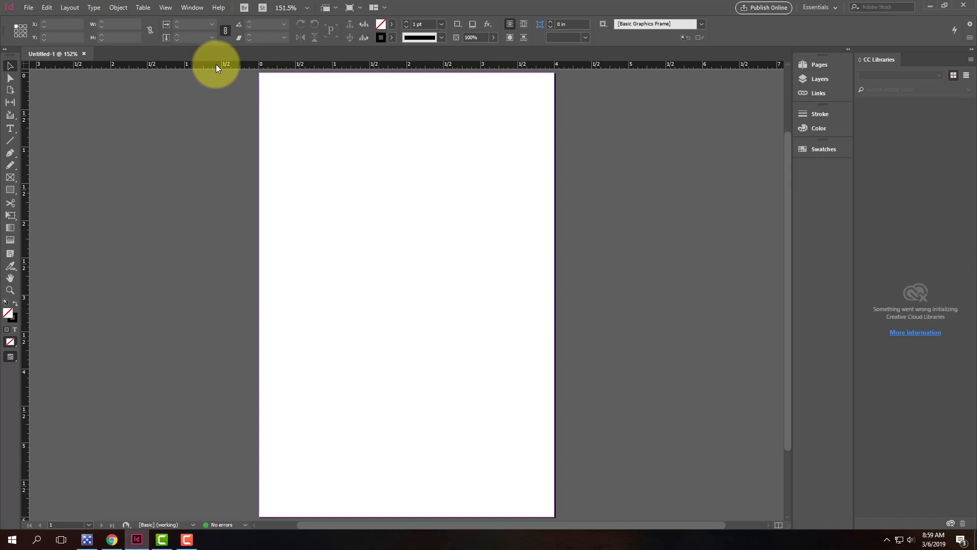
Step: Divide the page with horizontal ruler guides at 2 in and 4 in and a vertical guide at 2 in
{"action": "left_click_drag", "start_coordinate": [238, 66], "coordinate": [220, 223]}
{"action": "left_click_drag", "start_coordinate": [25, 136], "coordinate": [407, 135]}
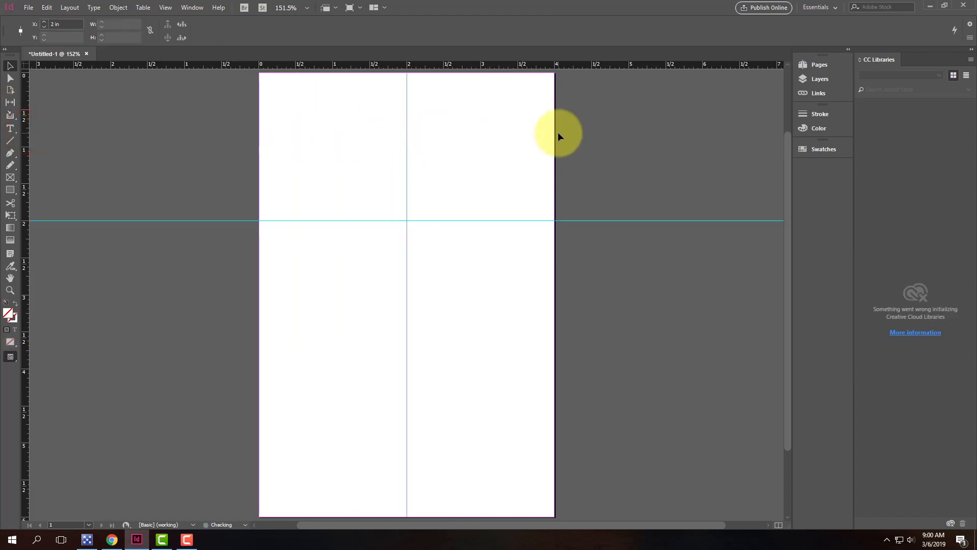
{"action": "left_click_drag", "start_coordinate": [150, 65], "coordinate": [172, 369]}
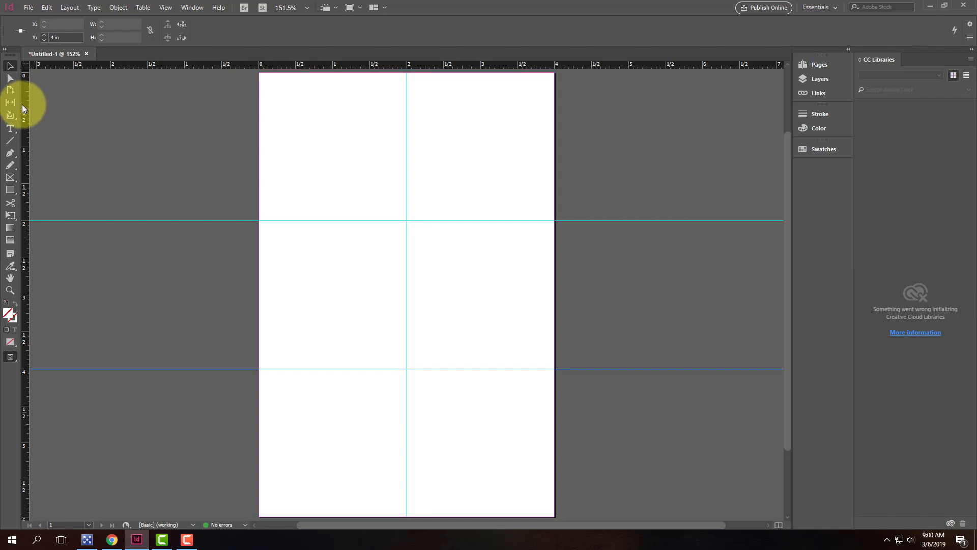
Step: Add gutter guides 0.0625 in on each side of the vertical centre guide and of both horizontal dividing guides
{"action": "left_click_drag", "start_coordinate": [24, 107], "coordinate": [409, 115]}
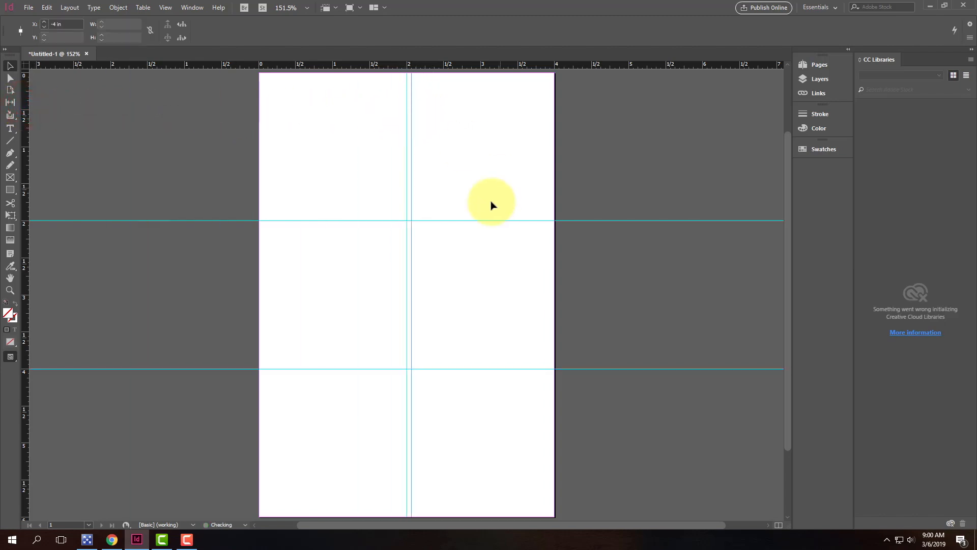
{"action": "left_click_drag", "start_coordinate": [24, 126], "coordinate": [402, 127]}
{"action": "left_click_drag", "start_coordinate": [247, 63], "coordinate": [256, 218]}
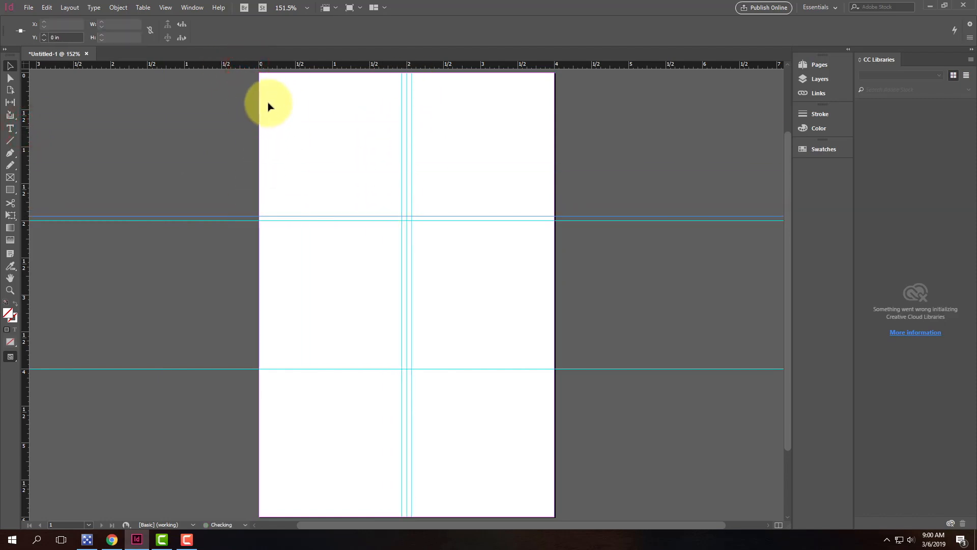
{"action": "left_click_drag", "start_coordinate": [275, 64], "coordinate": [276, 224]}
{"action": "left_click_drag", "start_coordinate": [267, 64], "coordinate": [248, 363]}
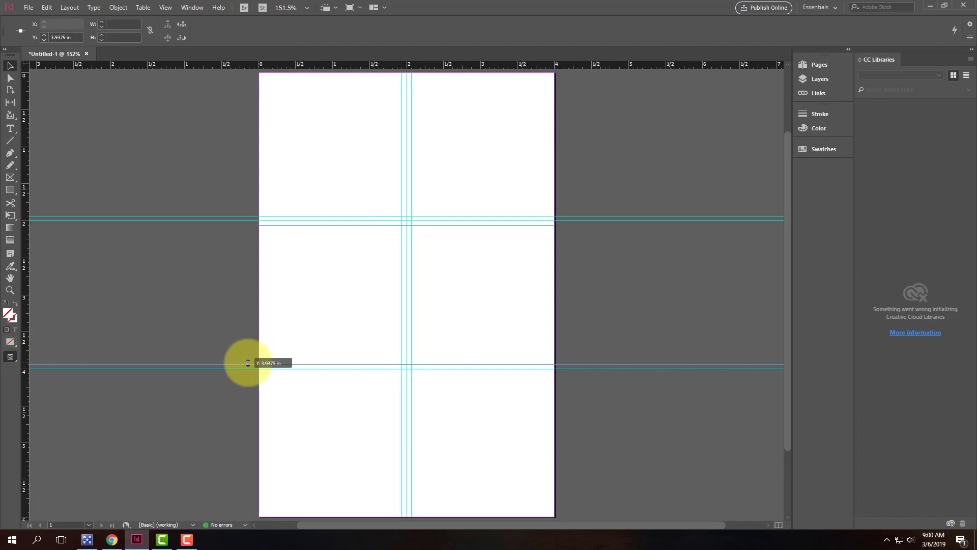
{"action": "left_click_drag", "start_coordinate": [248, 363], "coordinate": [187, 363]}
{"action": "left_click_drag", "start_coordinate": [185, 64], "coordinate": [214, 374]}
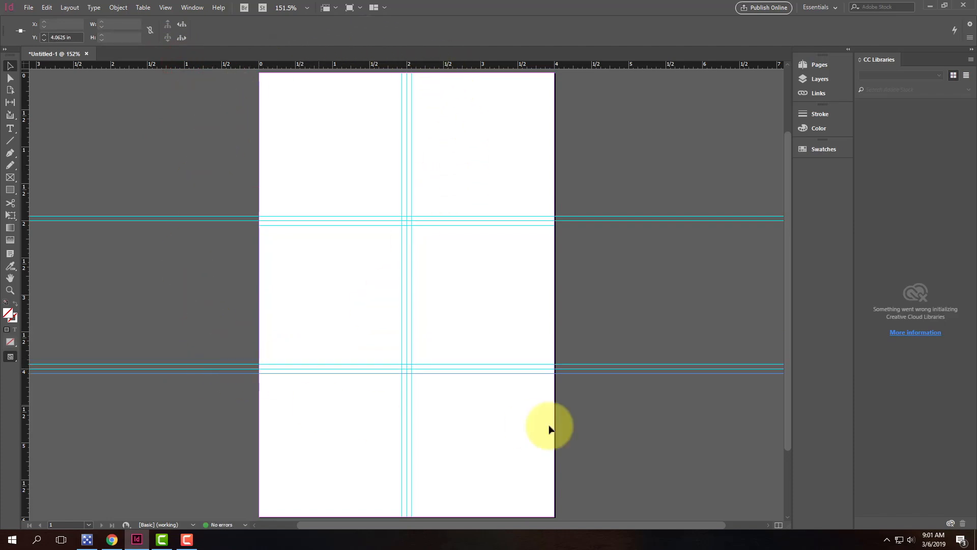
Step: Place border guides 0.125 in inside the page edges, including a horizontal one at 5.875 in
{"action": "left_click_drag", "start_coordinate": [26, 135], "coordinate": [269, 127]}
{"action": "left_click_drag", "start_coordinate": [23, 123], "coordinate": [546, 135]}
{"action": "left_click_drag", "start_coordinate": [458, 65], "coordinate": [489, 419]}
Step: Draw six rectangle frames about 1.81 in wide, snapped to the guides, one in each cell of the two-by-three grid
{"action": "scroll", "coordinate": [661, 405], "scroll_direction": "up", "scroll_amount": 2}
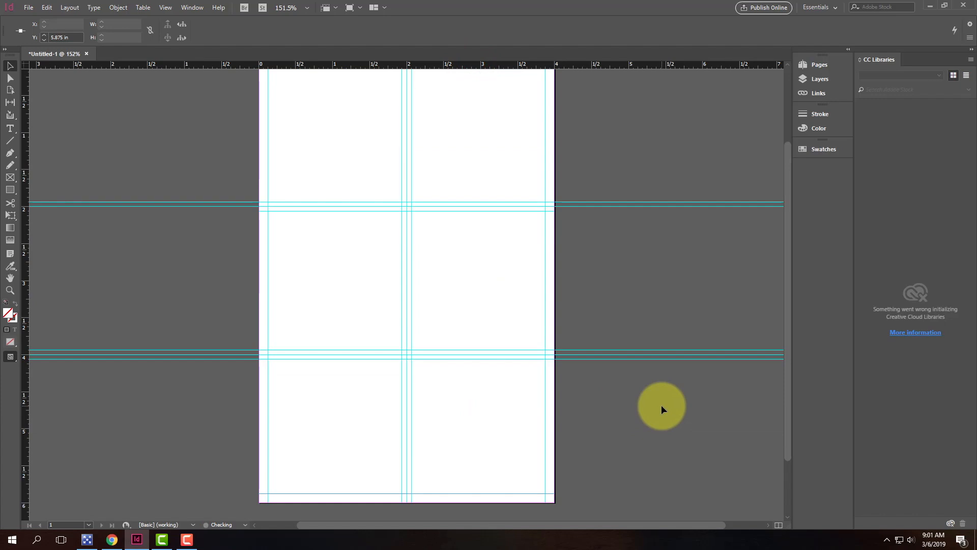
{"action": "scroll", "coordinate": [661, 405], "scroll_direction": "up", "scroll_amount": 2}
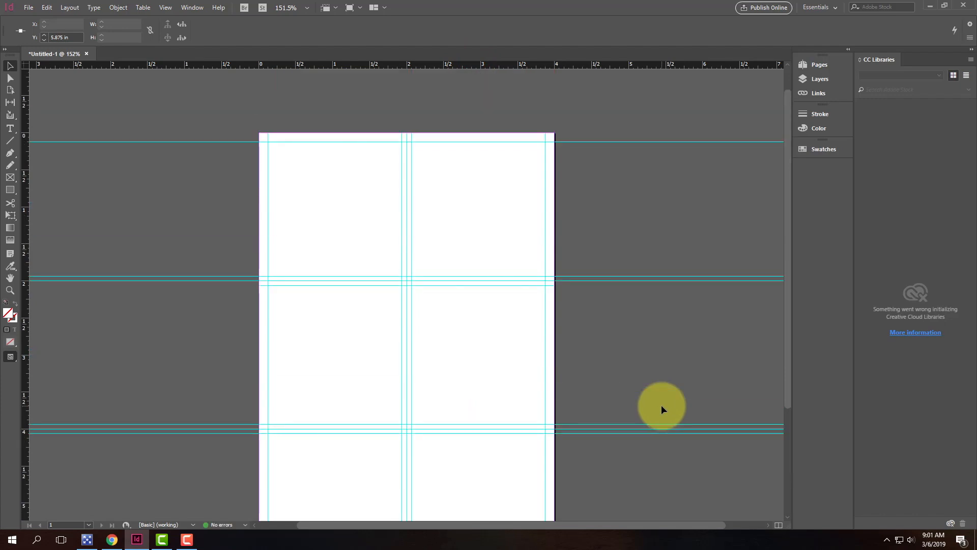
{"action": "scroll", "coordinate": [670, 392], "scroll_direction": "down", "scroll_amount": 2}
{"action": "scroll", "coordinate": [670, 392], "scroll_direction": "up", "scroll_amount": 1}
{"action": "scroll", "coordinate": [670, 393], "scroll_direction": "up", "scroll_amount": 1}
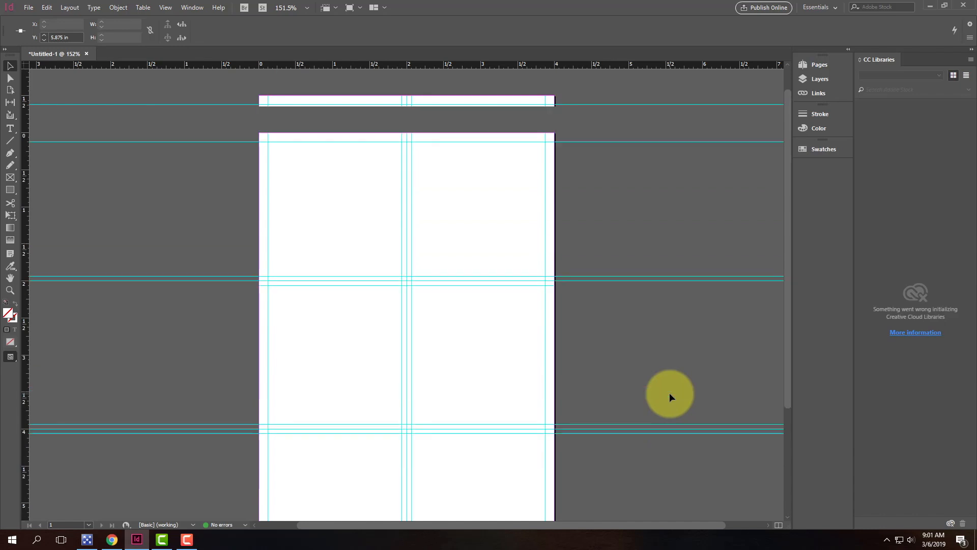
{"action": "scroll", "coordinate": [669, 397], "scroll_direction": "down", "scroll_amount": 1}
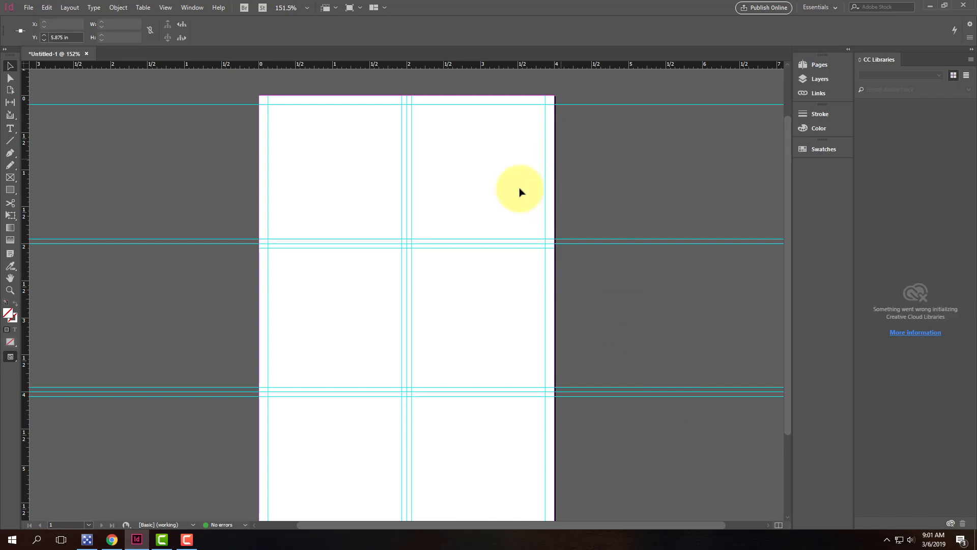
{"action": "left_click", "coordinate": [9, 179]}
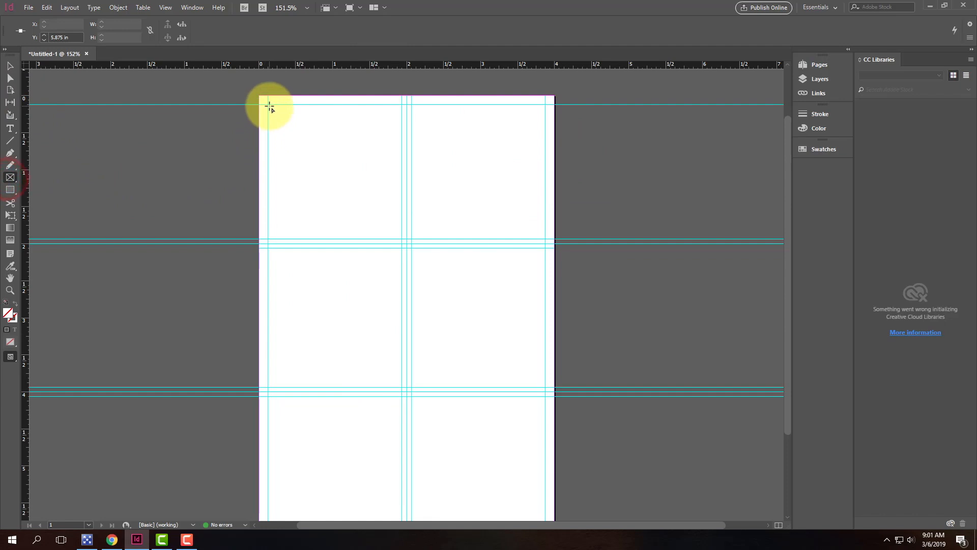
{"action": "left_click_drag", "start_coordinate": [269, 104], "coordinate": [402, 239]}
{"action": "left_click_drag", "start_coordinate": [413, 105], "coordinate": [547, 238]}
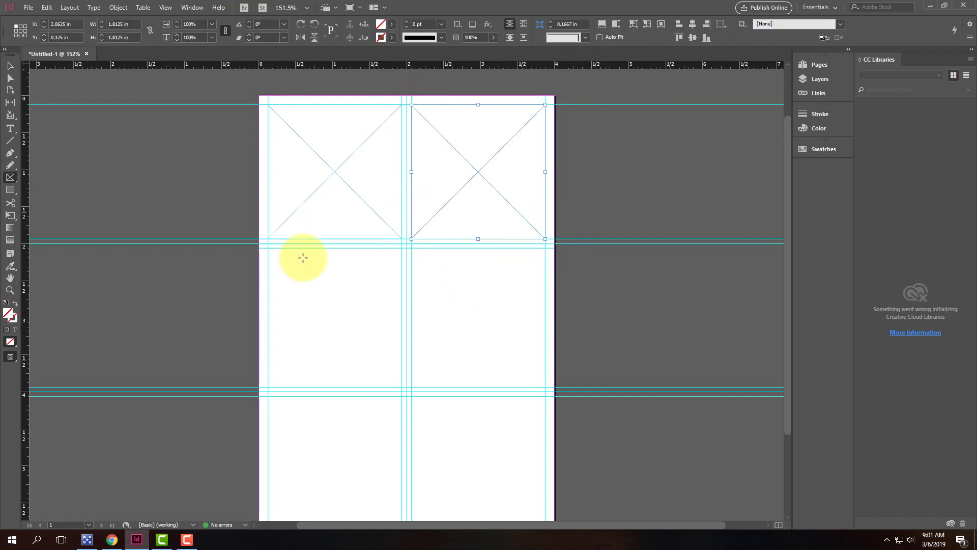
{"action": "left_click_drag", "start_coordinate": [268, 248], "coordinate": [402, 387]}
{"action": "left_click_drag", "start_coordinate": [412, 249], "coordinate": [546, 387]}
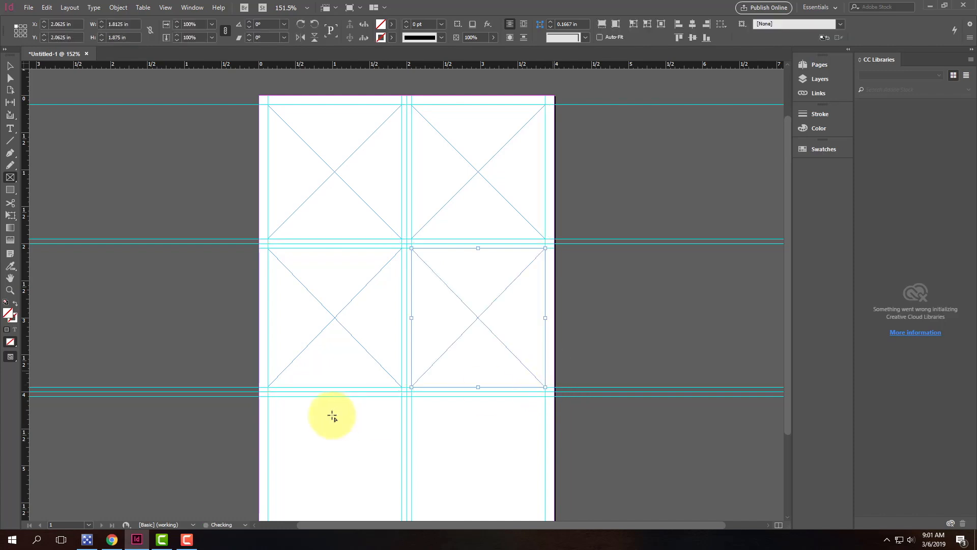
{"action": "left_click_drag", "start_coordinate": [268, 398], "coordinate": [401, 419]}
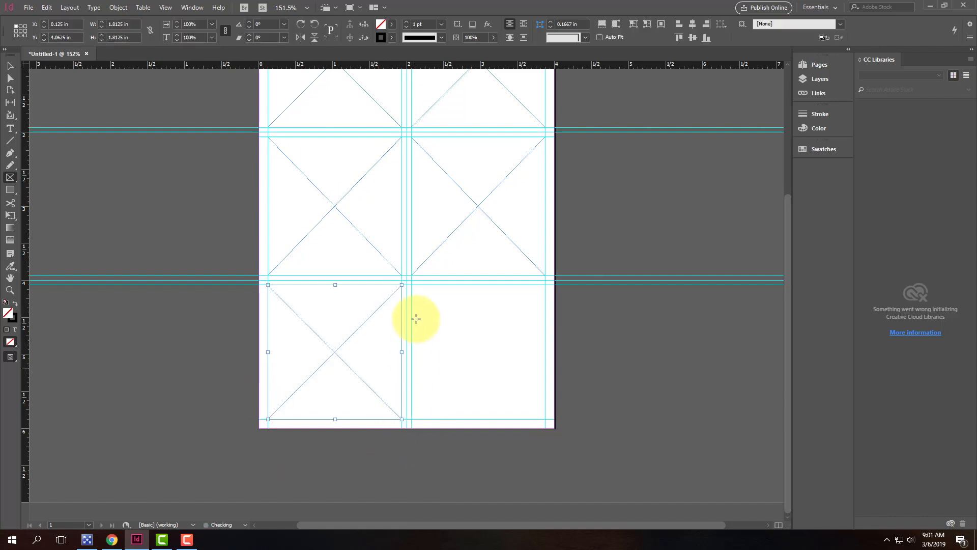
{"action": "left_click_drag", "start_coordinate": [413, 285], "coordinate": [544, 417]}
Step: Select the empty frame in the first row's left cell and start placing a file into it
{"action": "scroll", "coordinate": [530, 379], "scroll_direction": "up", "scroll_amount": 3}
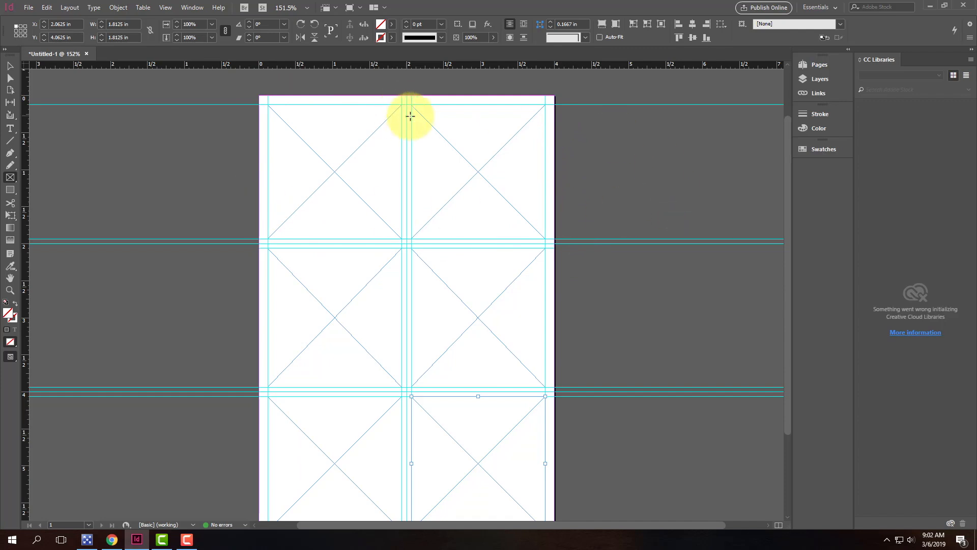
{"action": "left_click", "coordinate": [10, 65]}
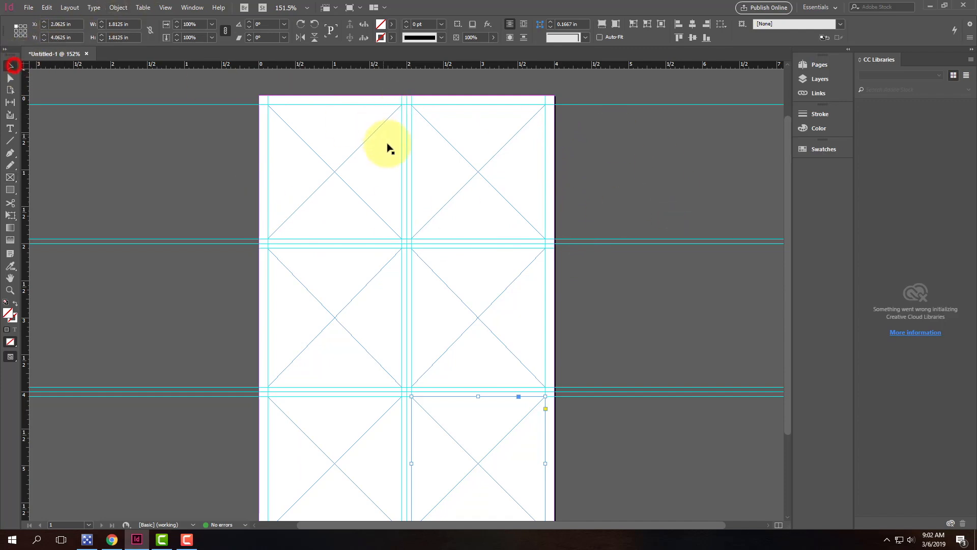
{"action": "left_click", "coordinate": [361, 147]}
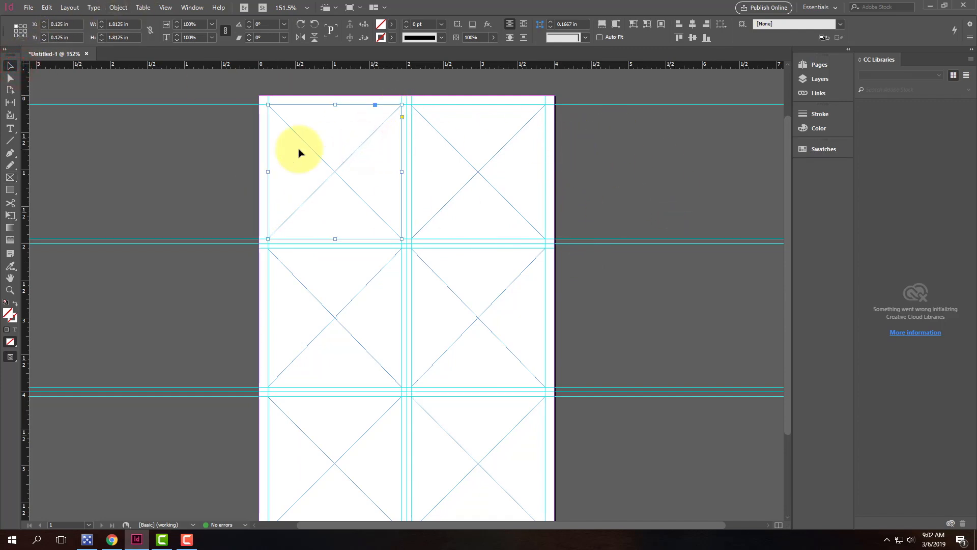
{"action": "key", "text": "ctrl+d"}
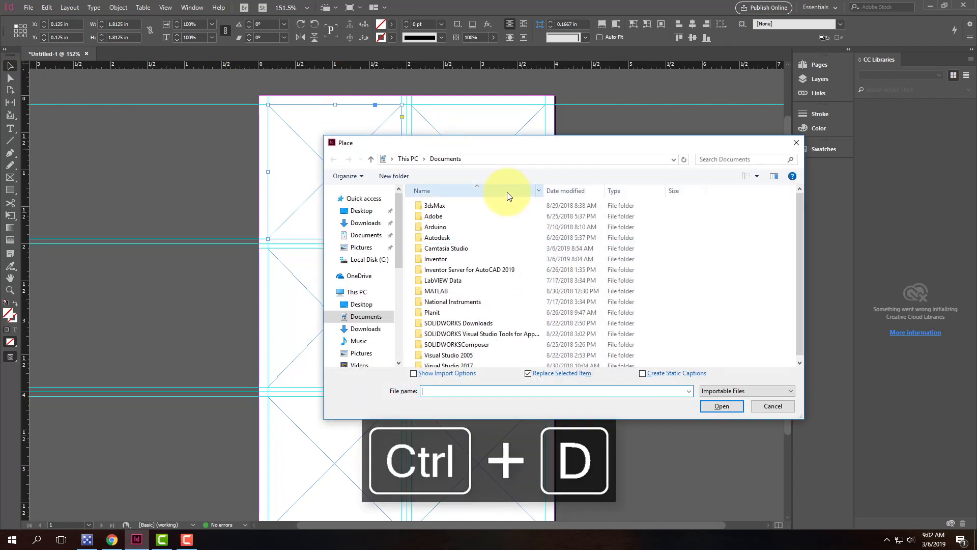
{"action": "left_click", "coordinate": [773, 406]}
{"action": "left_click", "coordinate": [28, 8]}
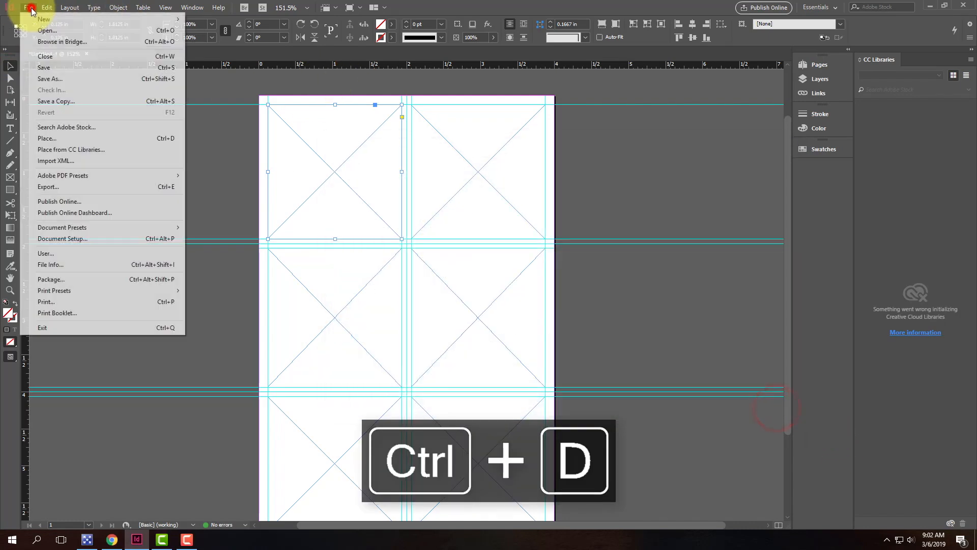
{"action": "left_click", "coordinate": [57, 145]}
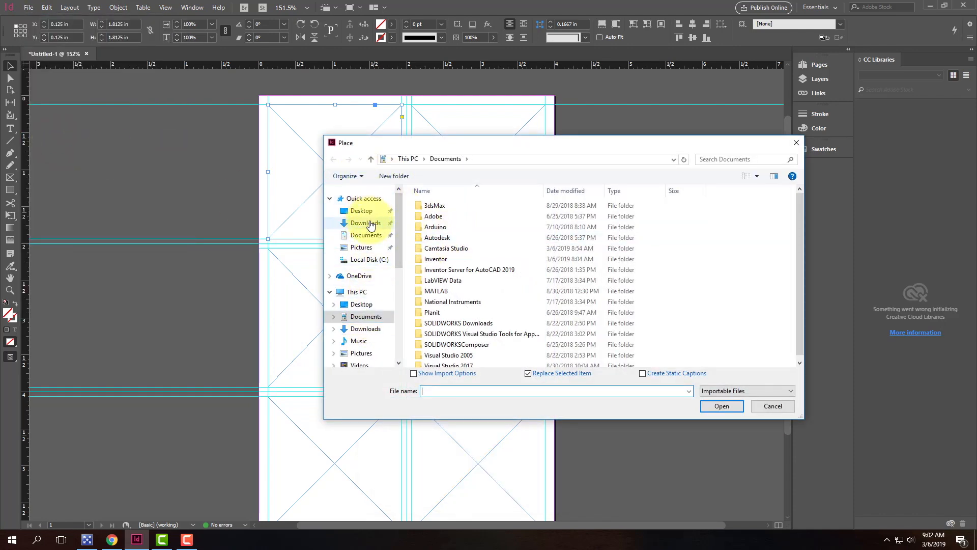
Step: Browse the OneDrive folder's Live Demonstrations to Live - A135 Exercises, Ex111, and open the Ex111 - Sample Files folder
{"action": "left_click", "coordinate": [365, 275]}
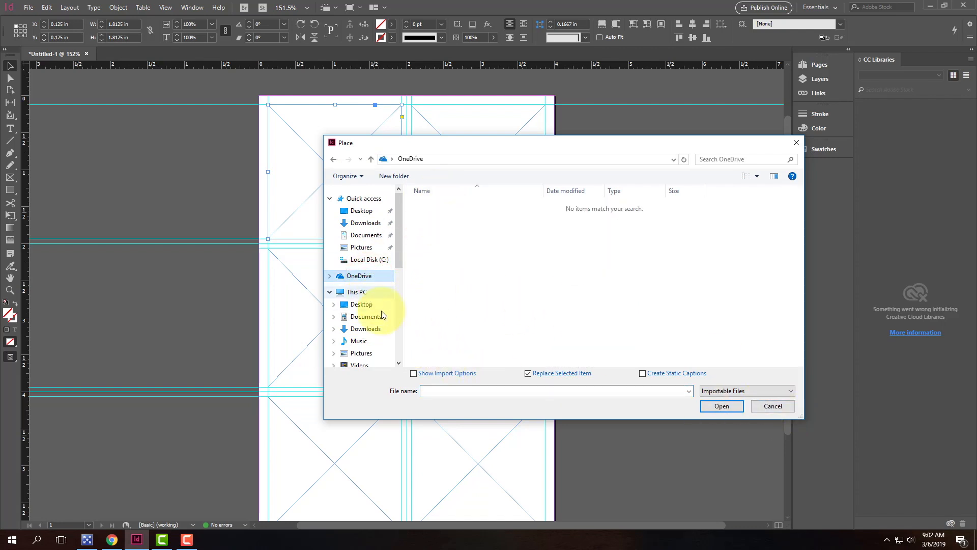
{"action": "scroll", "coordinate": [377, 306], "scroll_direction": "down", "scroll_amount": 2}
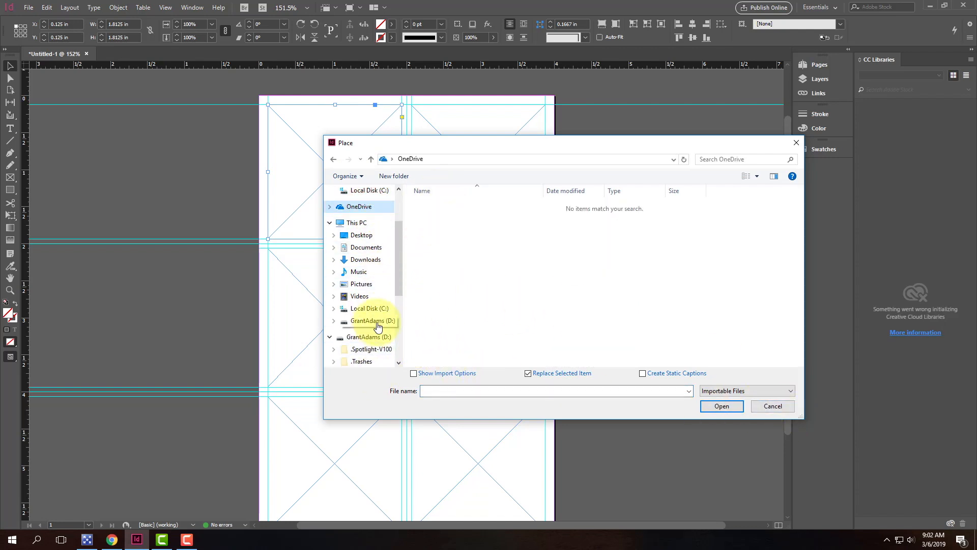
{"action": "left_click", "coordinate": [369, 322]}
{"action": "left_click", "coordinate": [364, 336]}
{"action": "double_click", "coordinate": [447, 269]}
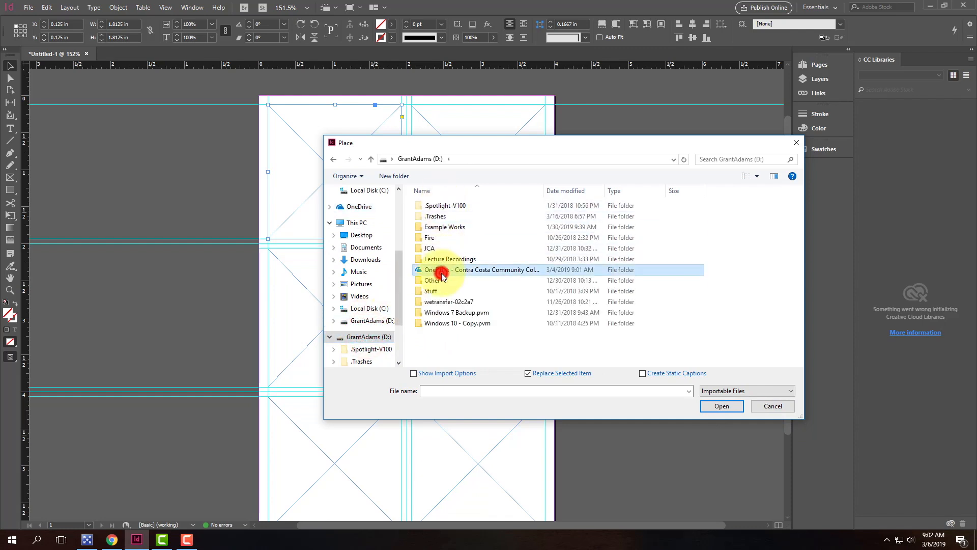
{"action": "double_click", "coordinate": [448, 260]}
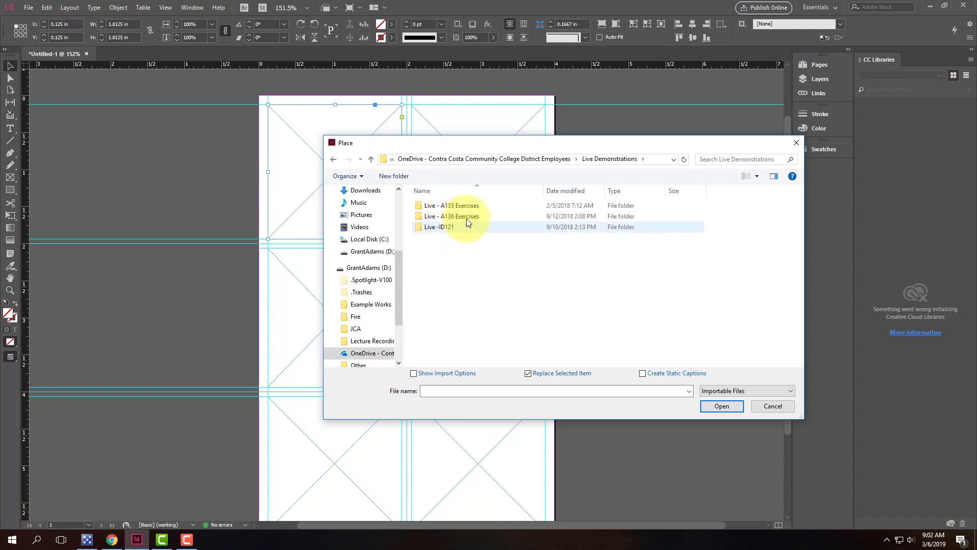
{"action": "double_click", "coordinate": [469, 206]}
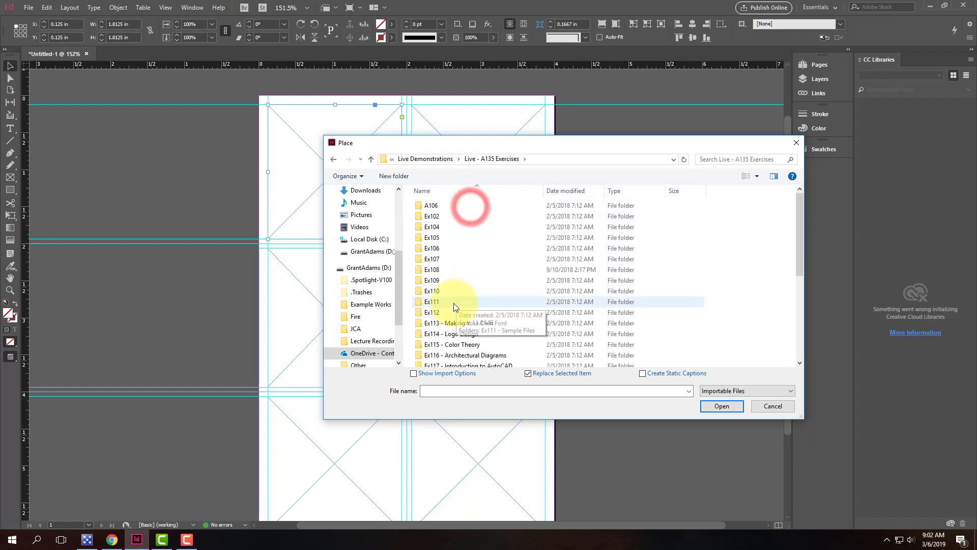
{"action": "double_click", "coordinate": [453, 303]}
{"action": "double_click", "coordinate": [458, 204]}
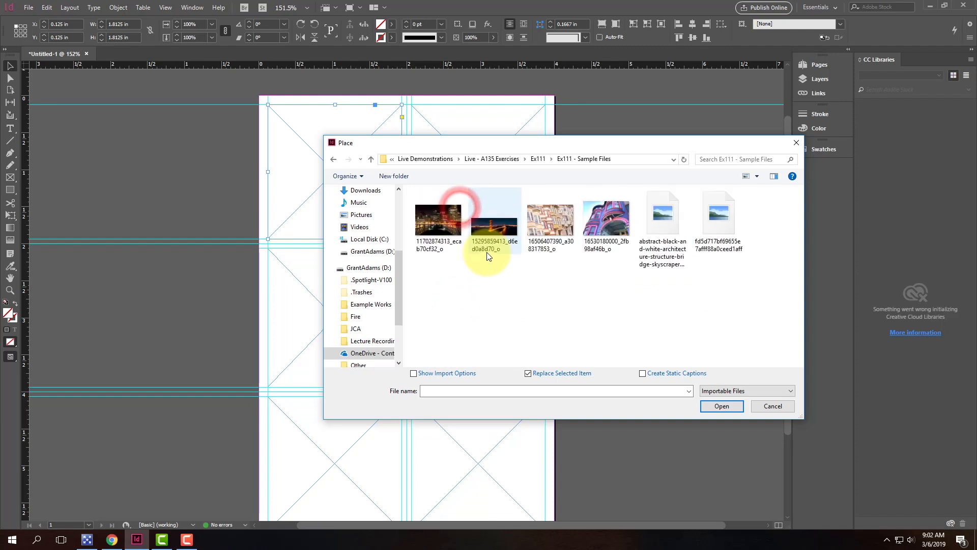
{"action": "left_click", "coordinate": [435, 219]}
{"action": "left_click", "coordinate": [719, 406]}
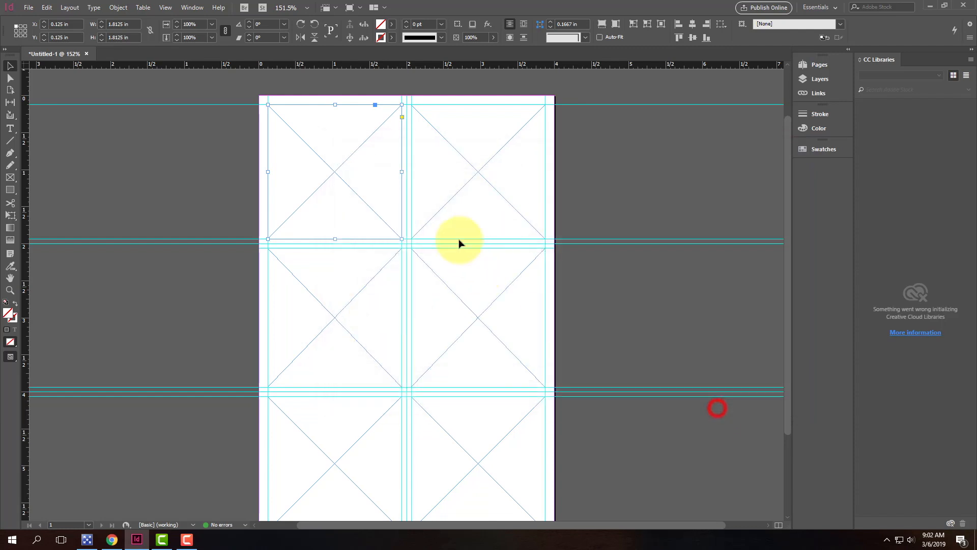
{"action": "right_click", "coordinate": [337, 160]}
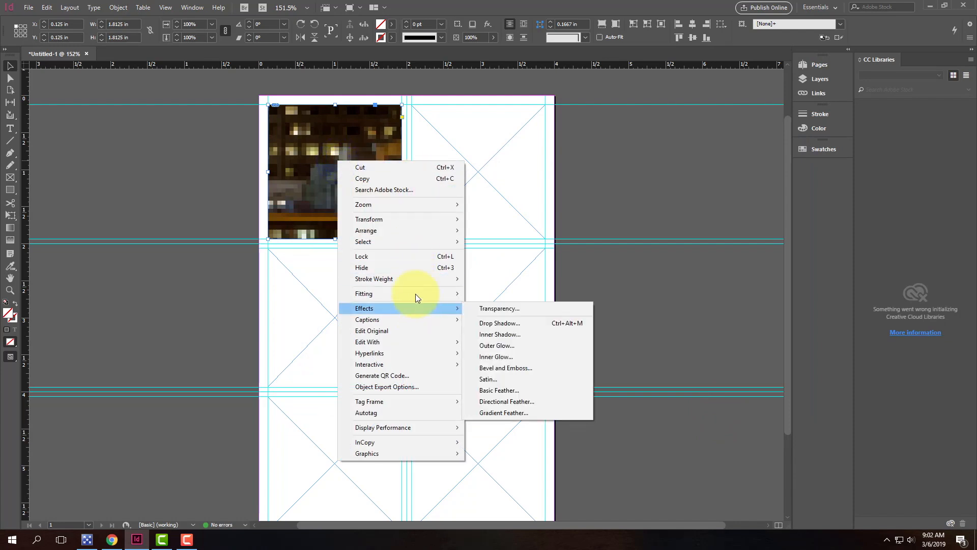
{"action": "mouse_move", "coordinate": [415, 295]}
{"action": "left_click", "coordinate": [589, 295]}
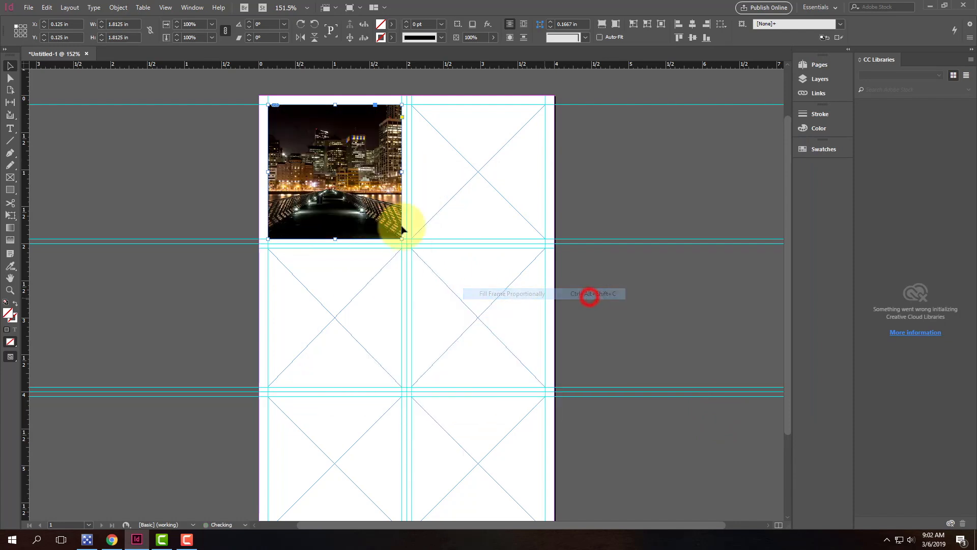
{"action": "left_click", "coordinate": [459, 162]}
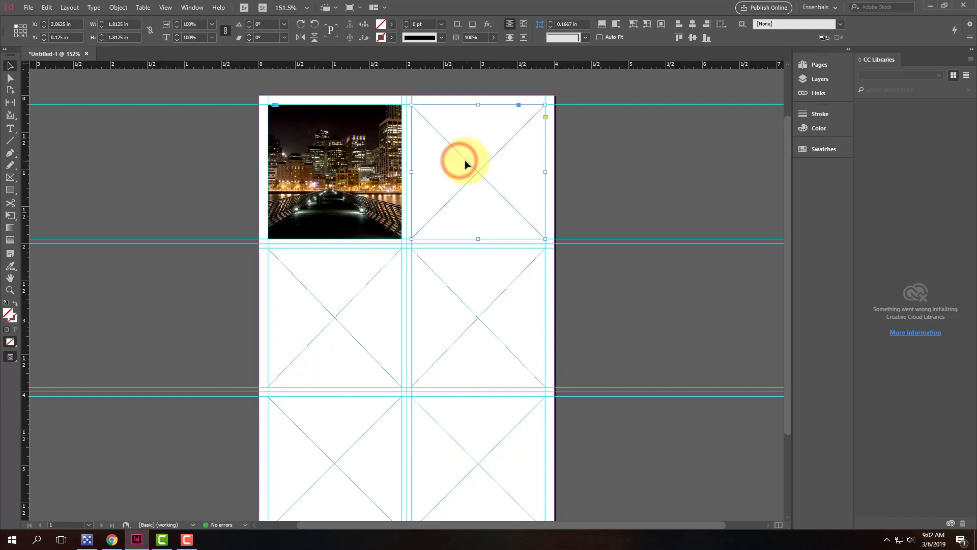
{"action": "right_click", "coordinate": [464, 152]}
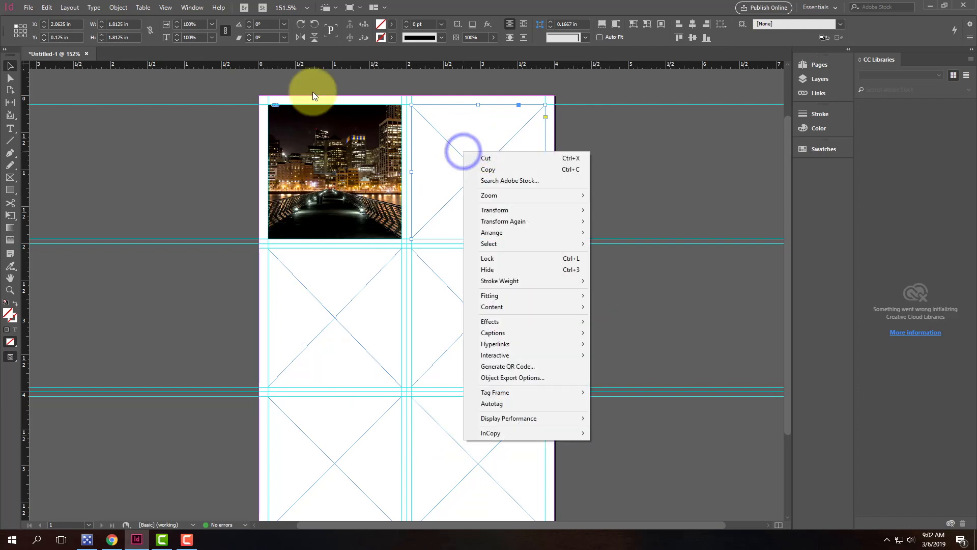
{"action": "left_click", "coordinate": [28, 7]}
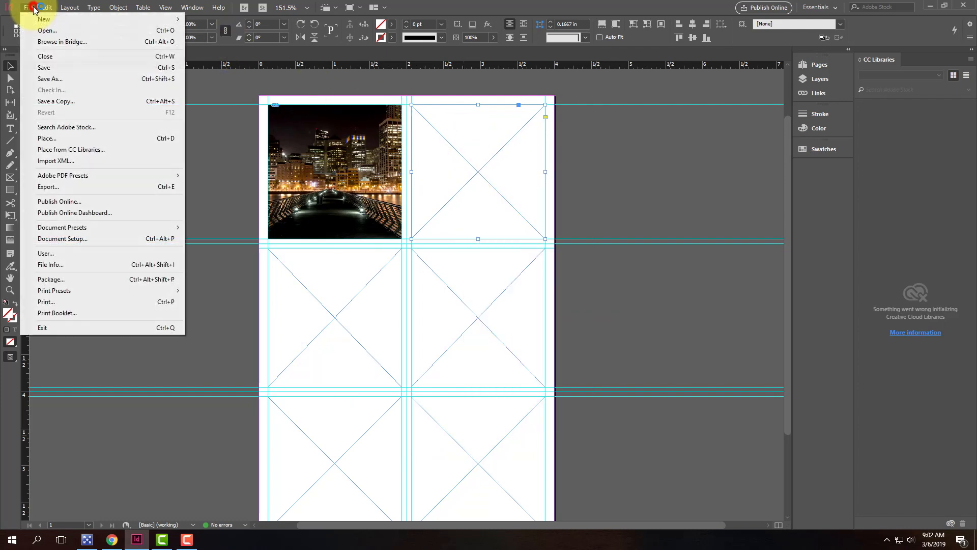
{"action": "left_click", "coordinate": [75, 138]}
{"action": "left_click", "coordinate": [550, 207]}
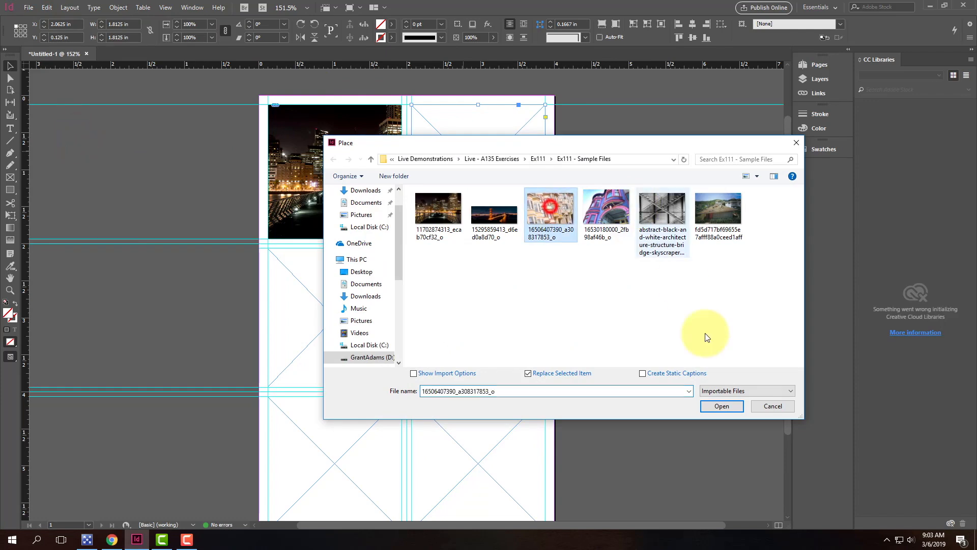
{"action": "left_click", "coordinate": [728, 406]}
{"action": "right_click", "coordinate": [451, 170]}
{"action": "mouse_move", "coordinate": [525, 313]}
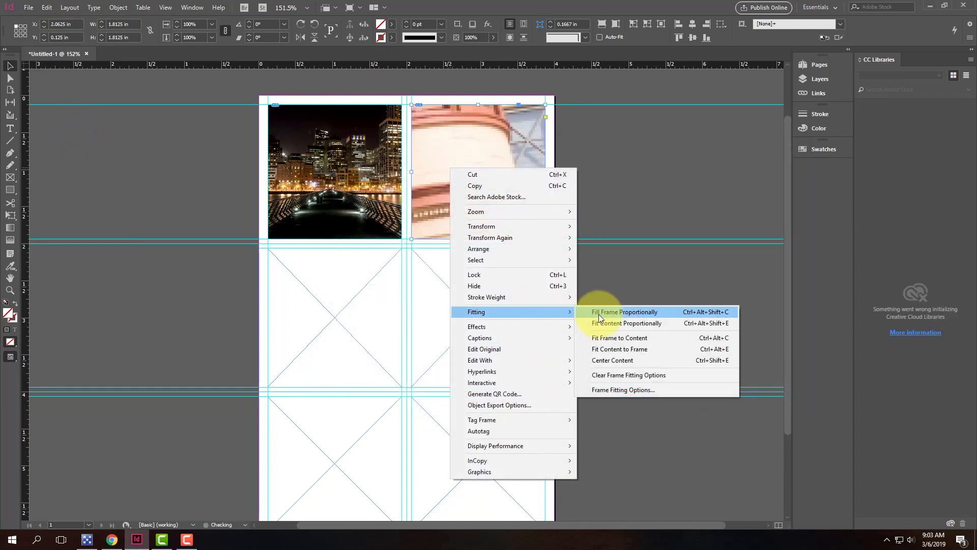
{"action": "left_click", "coordinate": [610, 313]}
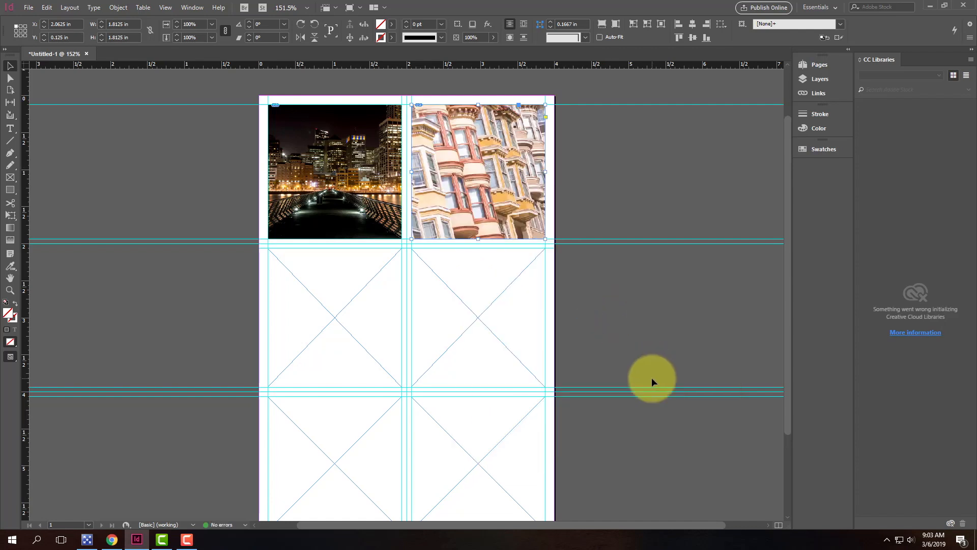
{"action": "left_click", "coordinate": [662, 315]}
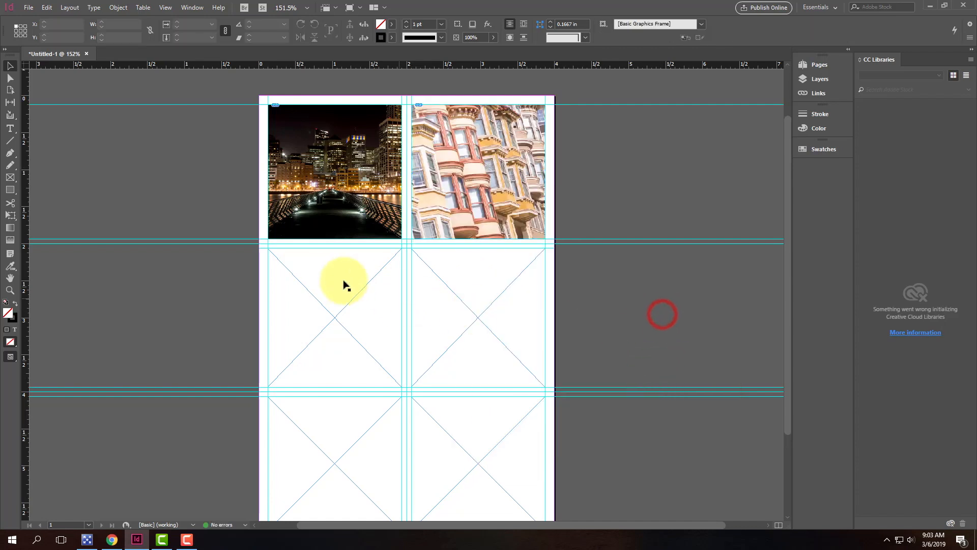
Step: Delete the middle row's right frame and widen its left frame to 3.75 in so it spans both columns
{"action": "left_click", "coordinate": [306, 289]}
{"action": "left_click", "coordinate": [461, 292]}
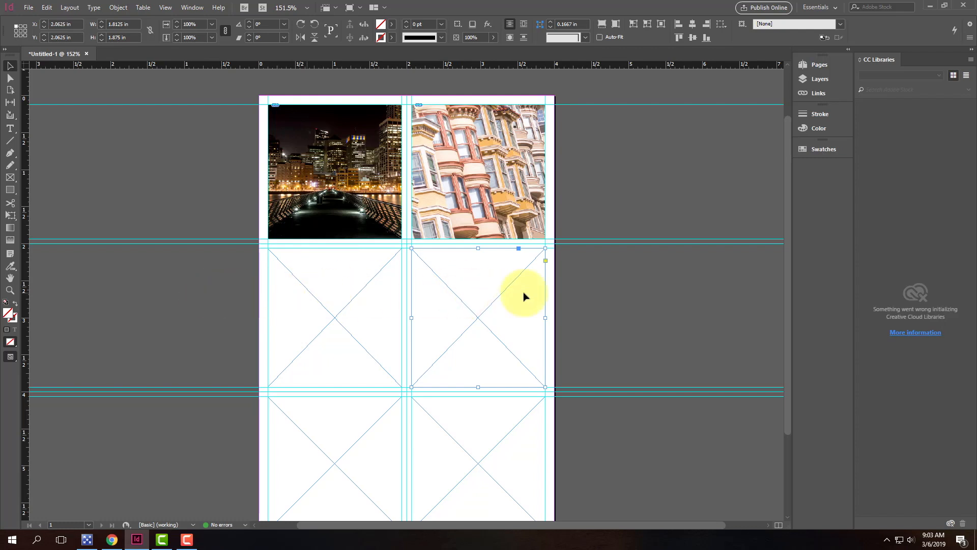
{"action": "key", "text": "Delete"}
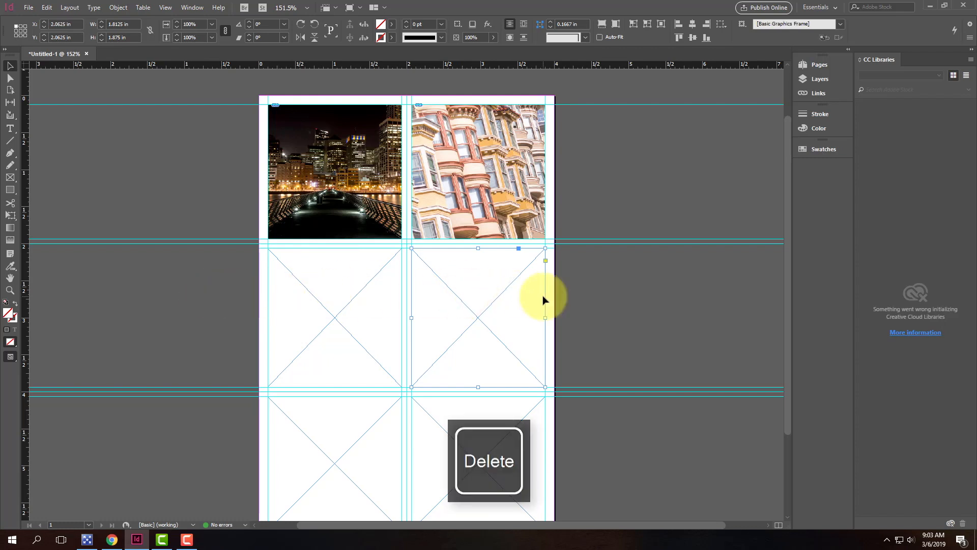
{"action": "left_click", "coordinate": [352, 298]}
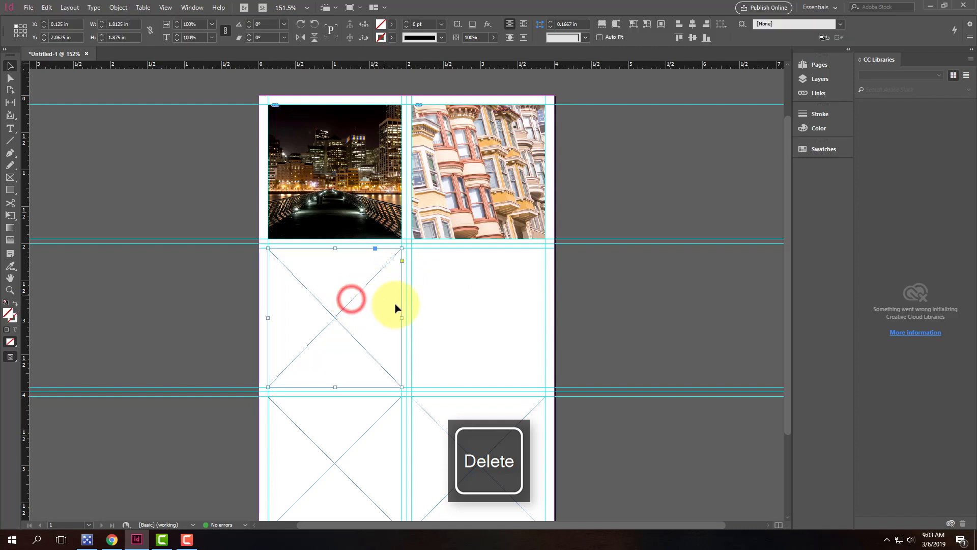
{"action": "left_click_drag", "start_coordinate": [403, 319], "coordinate": [546, 314]}
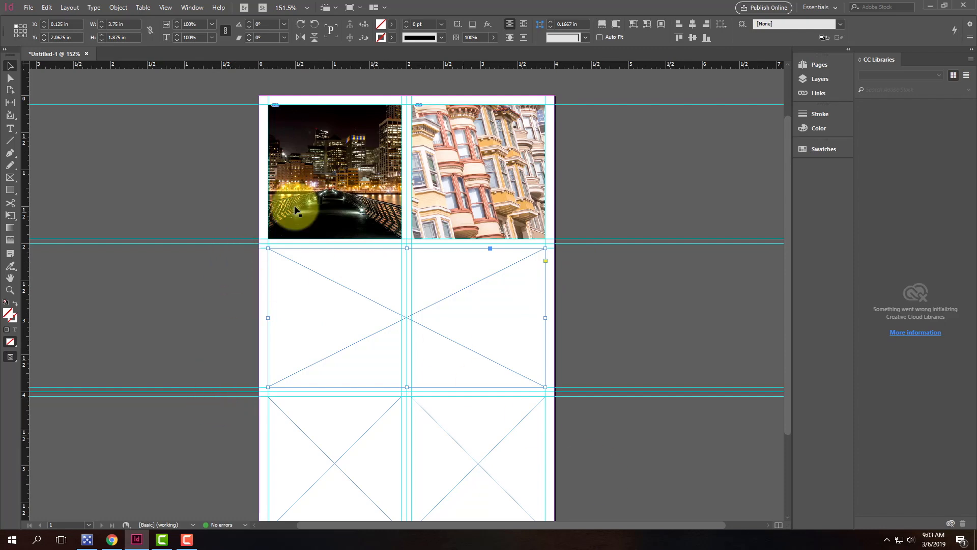
{"action": "left_click", "coordinate": [25, 7]}
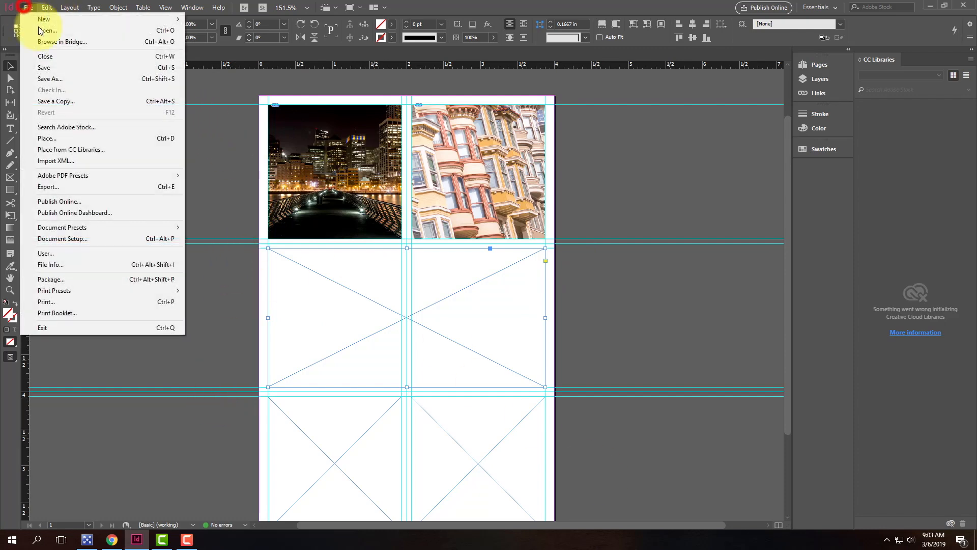
{"action": "left_click", "coordinate": [72, 138]}
{"action": "left_click", "coordinate": [505, 214]}
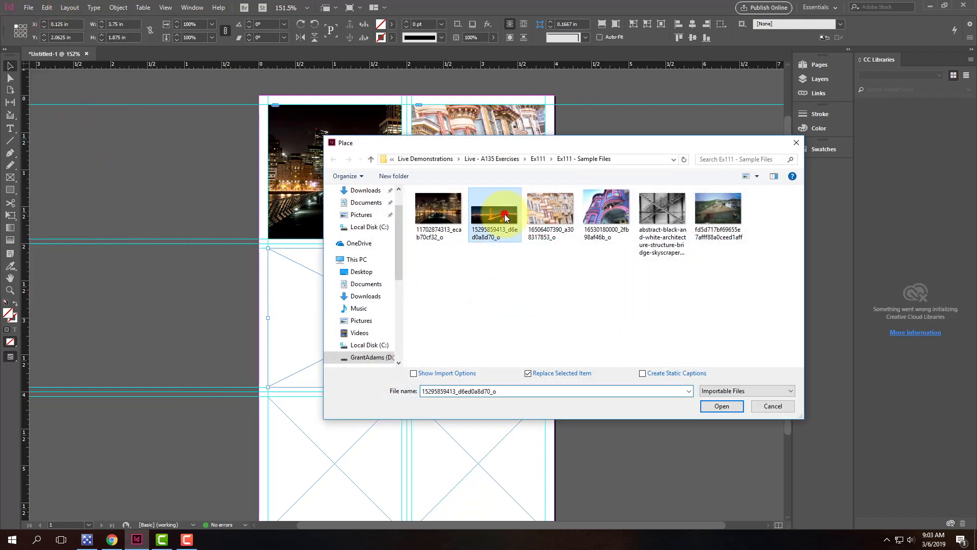
{"action": "left_click", "coordinate": [736, 408]}
{"action": "right_click", "coordinate": [448, 305]}
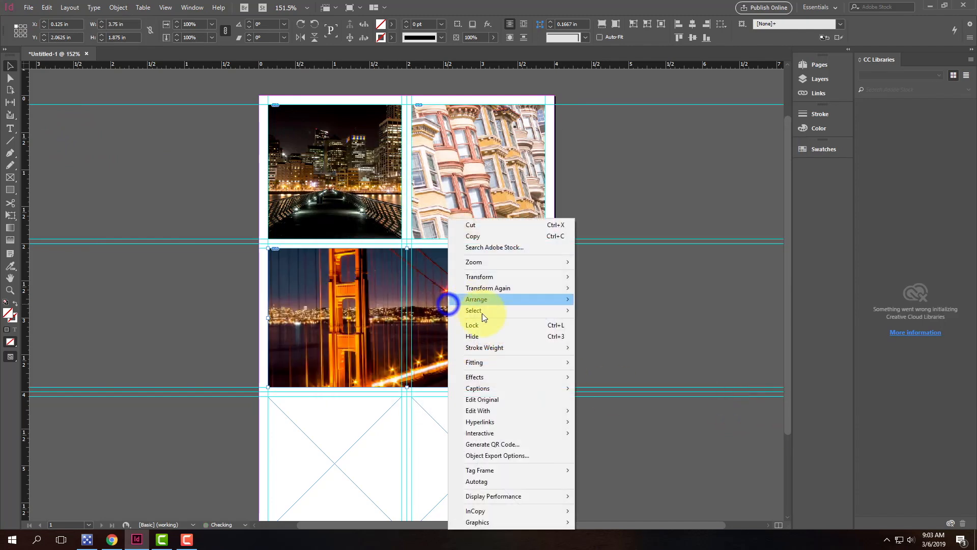
{"action": "mouse_move", "coordinate": [494, 361]}
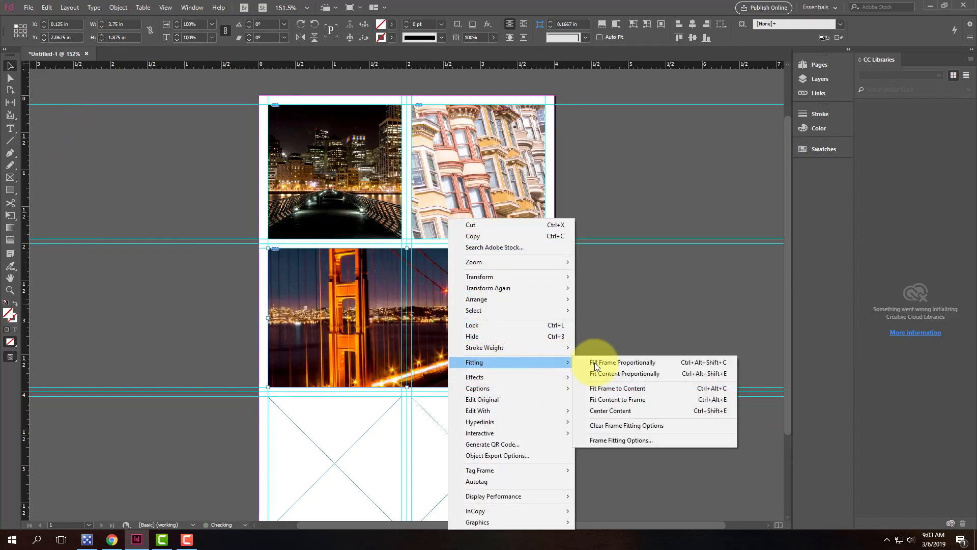
{"action": "left_click", "coordinate": [616, 362]}
{"action": "left_click", "coordinate": [648, 331]}
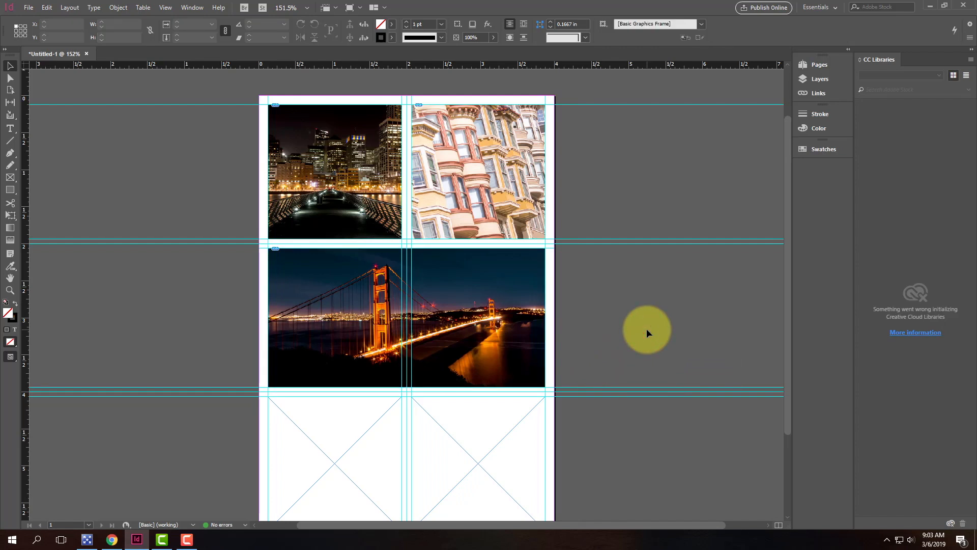
Step: Combine the two empty frames in the bottom row into one compound path
{"action": "scroll", "coordinate": [620, 286], "scroll_direction": "down", "scroll_amount": 3}
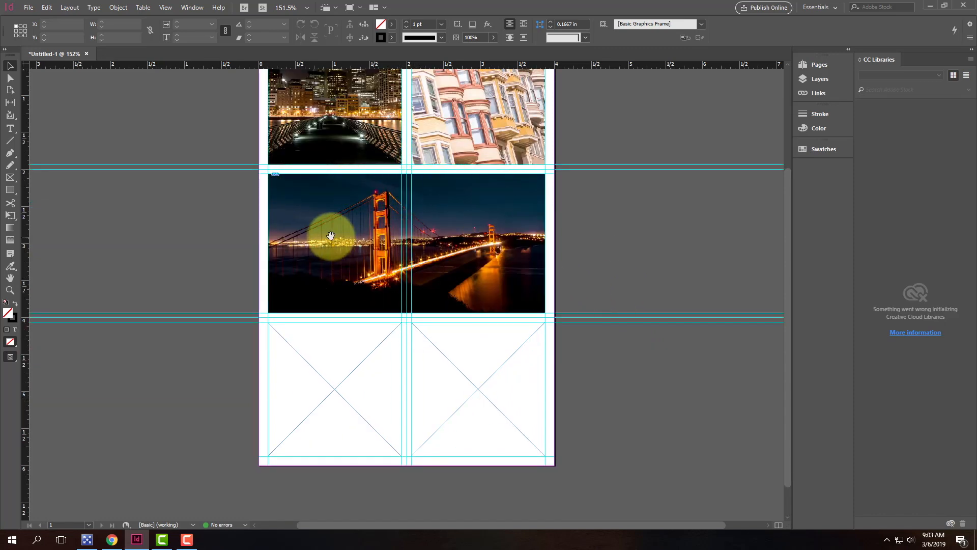
{"action": "left_click", "coordinate": [340, 382]}
{"action": "left_click", "coordinate": [451, 364]}
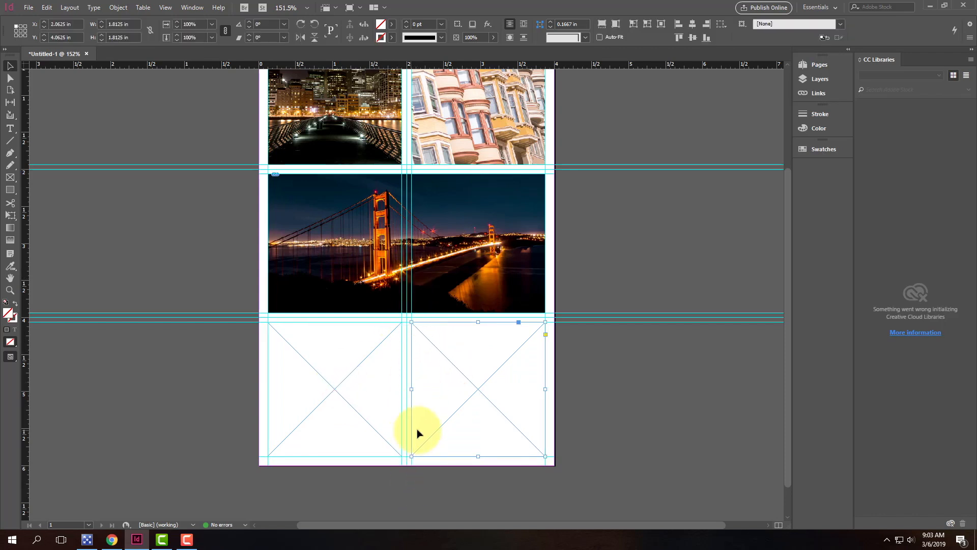
{"action": "left_click", "coordinate": [598, 348]}
{"action": "left_click", "coordinate": [348, 377]}
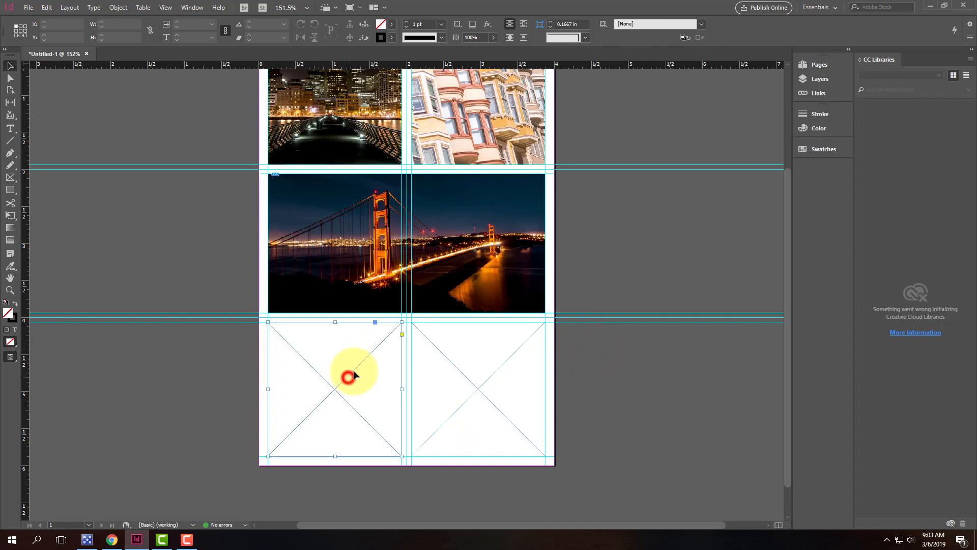
{"action": "left_click", "coordinate": [463, 371]}
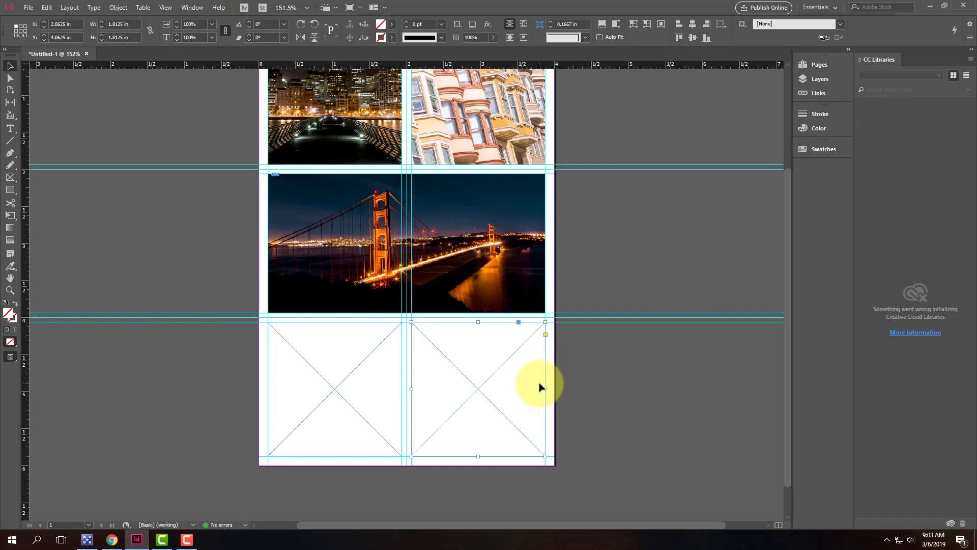
{"action": "left_click", "coordinate": [633, 376]}
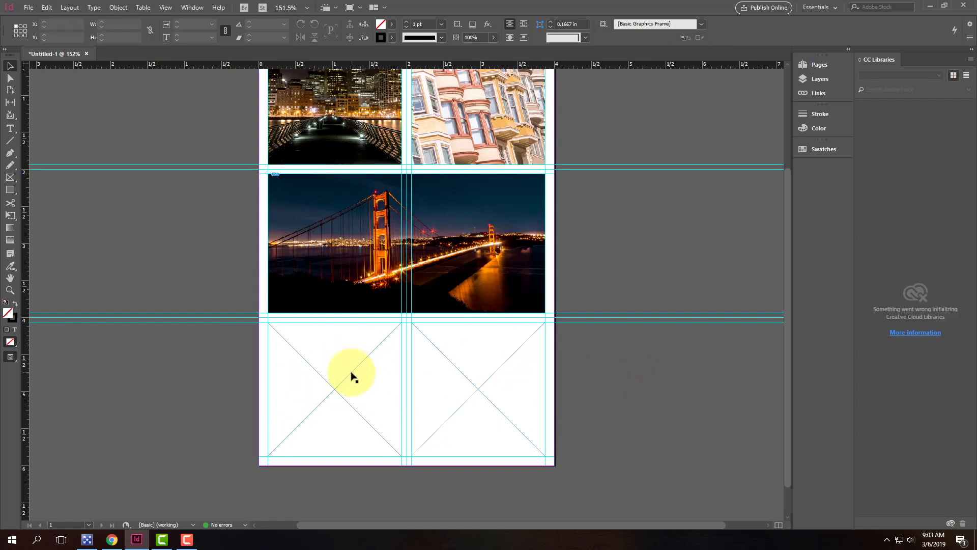
{"action": "left_click", "coordinate": [353, 375]}
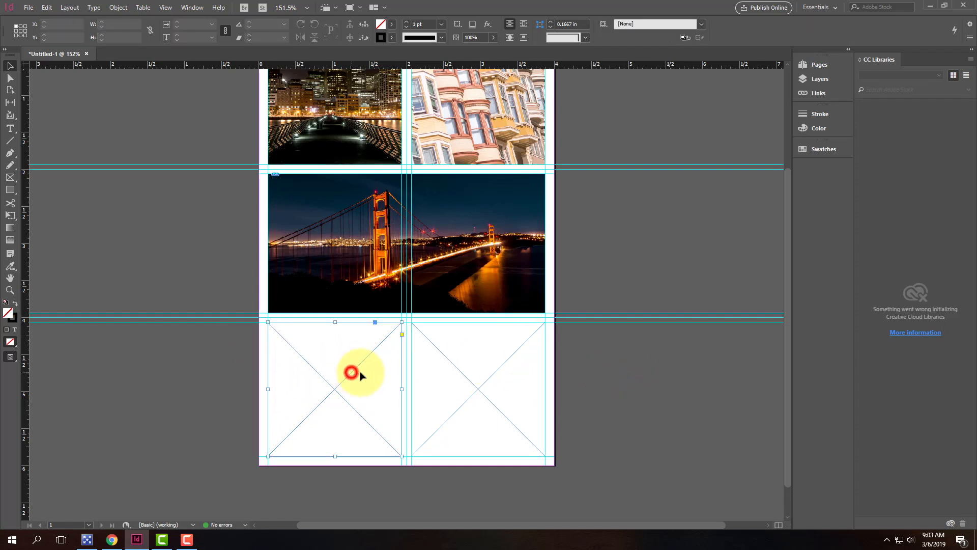
{"action": "left_click", "coordinate": [444, 359], "text": "shift"}
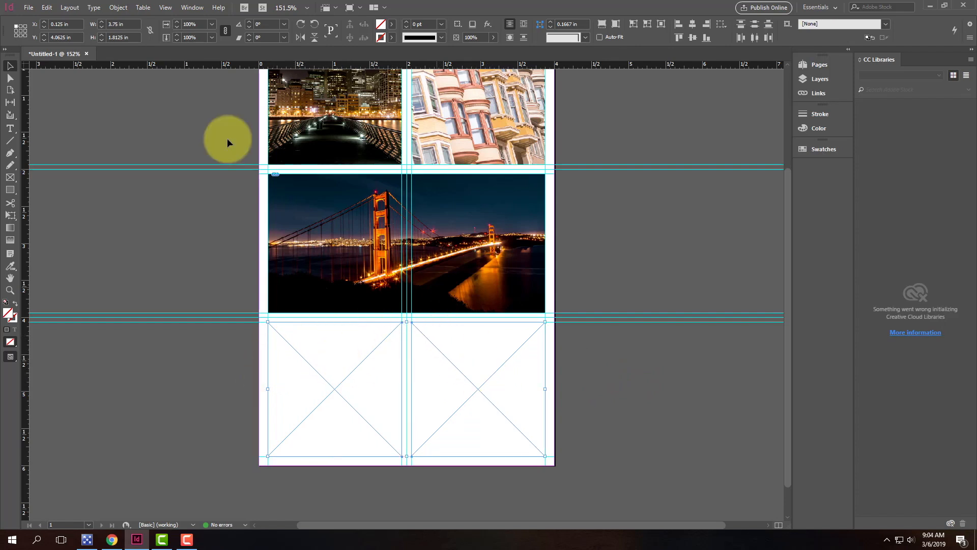
{"action": "left_click", "coordinate": [119, 8]}
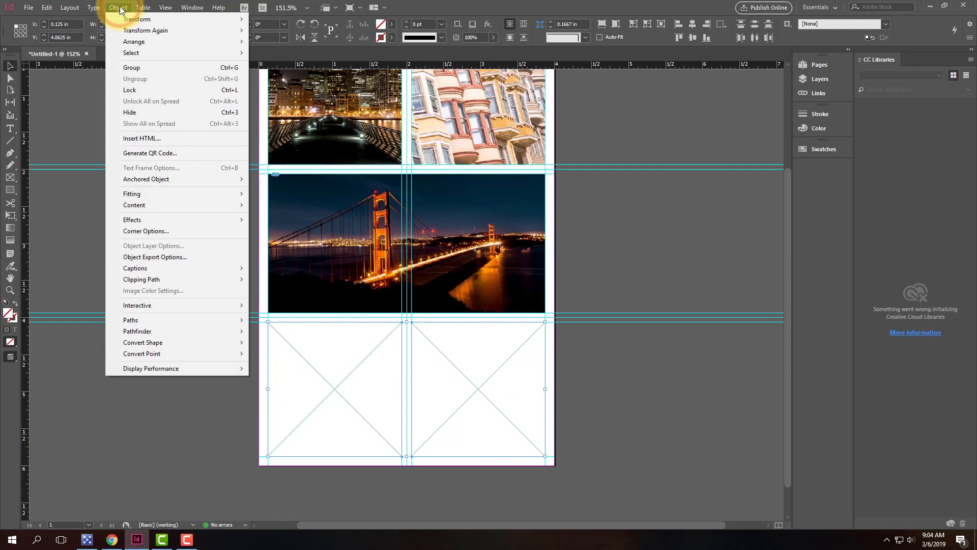
{"action": "mouse_move", "coordinate": [195, 320]}
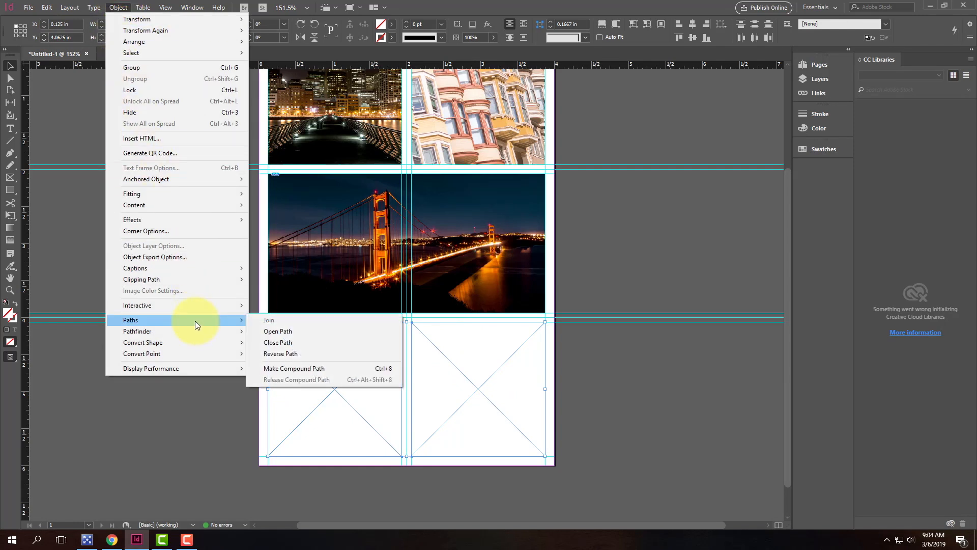
{"action": "left_click", "coordinate": [299, 371]}
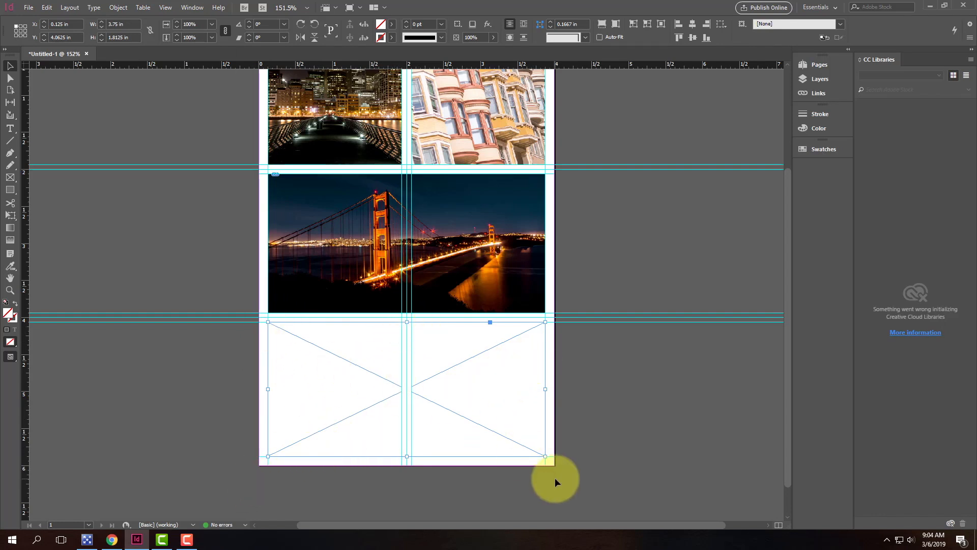
Step: Place the night photo of the Golden Gate Bridge in the bottom row's compound frame and fit it to fill the frame
{"action": "left_click", "coordinate": [28, 8]}
{"action": "left_click", "coordinate": [46, 139]}
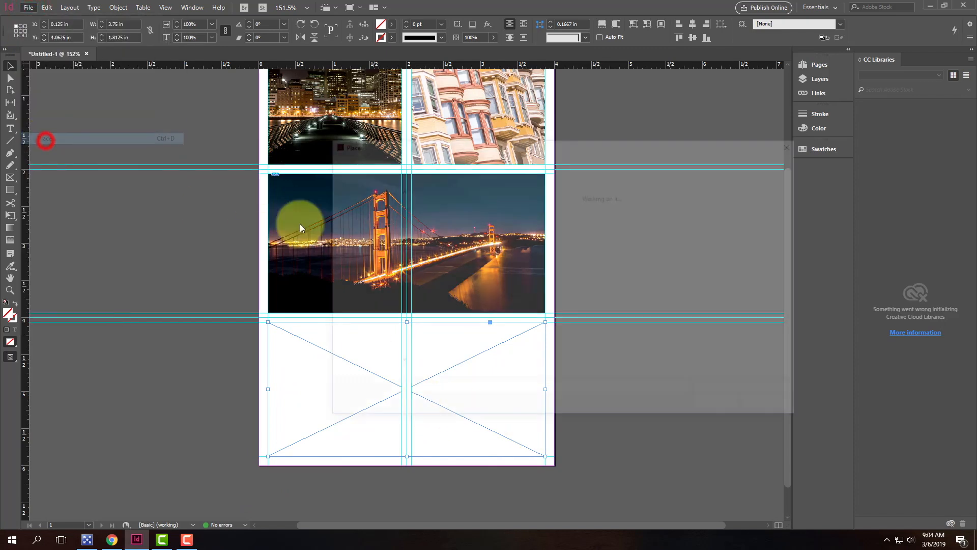
{"action": "left_click", "coordinate": [481, 211]}
{"action": "left_click", "coordinate": [733, 406]}
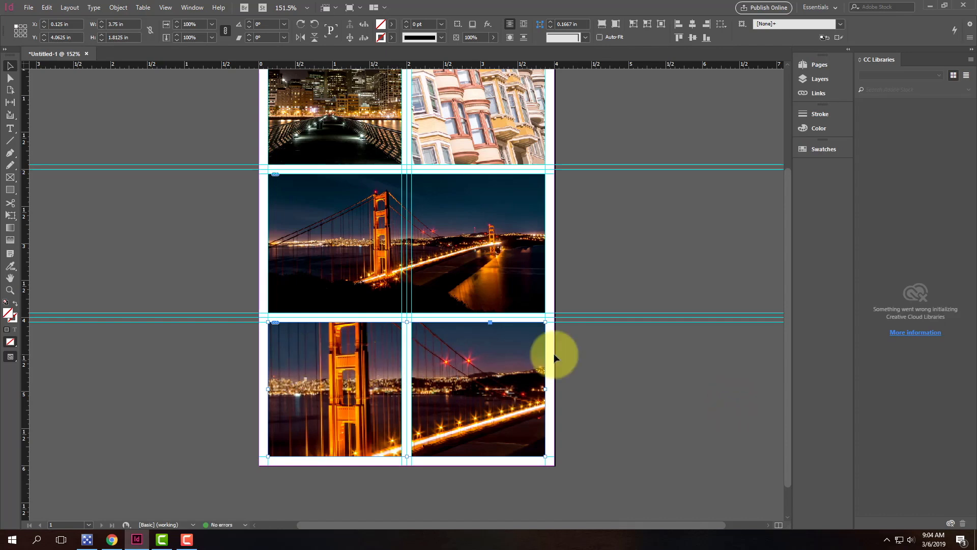
{"action": "right_click", "coordinate": [465, 352]}
{"action": "left_click", "coordinate": [508, 191]}
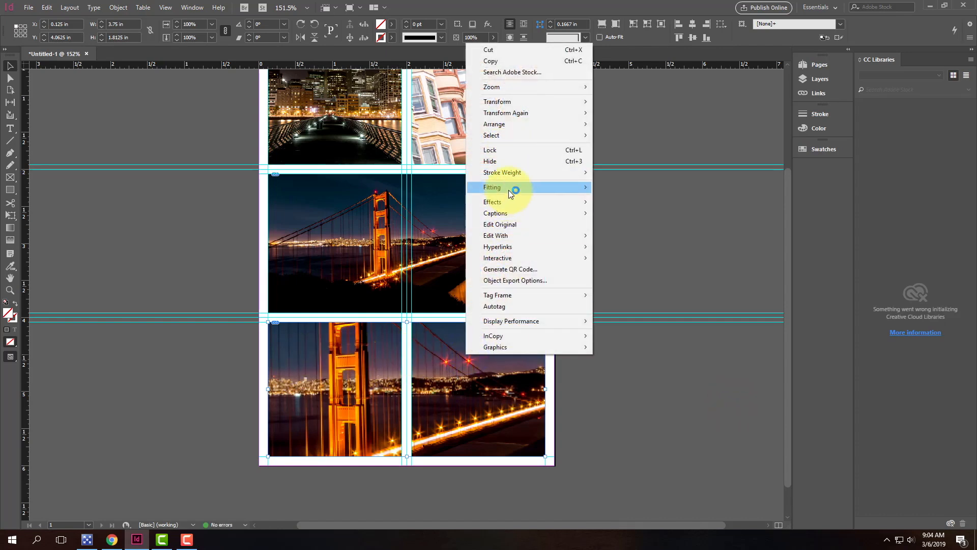
{"action": "left_click", "coordinate": [646, 395]}
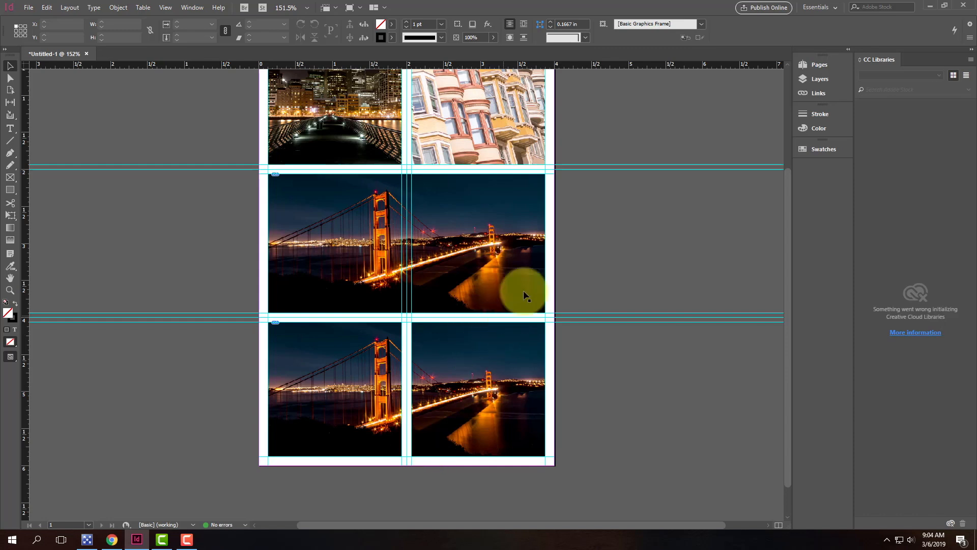
Step: Add a second, blank page to the document
{"action": "scroll", "coordinate": [447, 258], "scroll_direction": "up", "scroll_amount": 2}
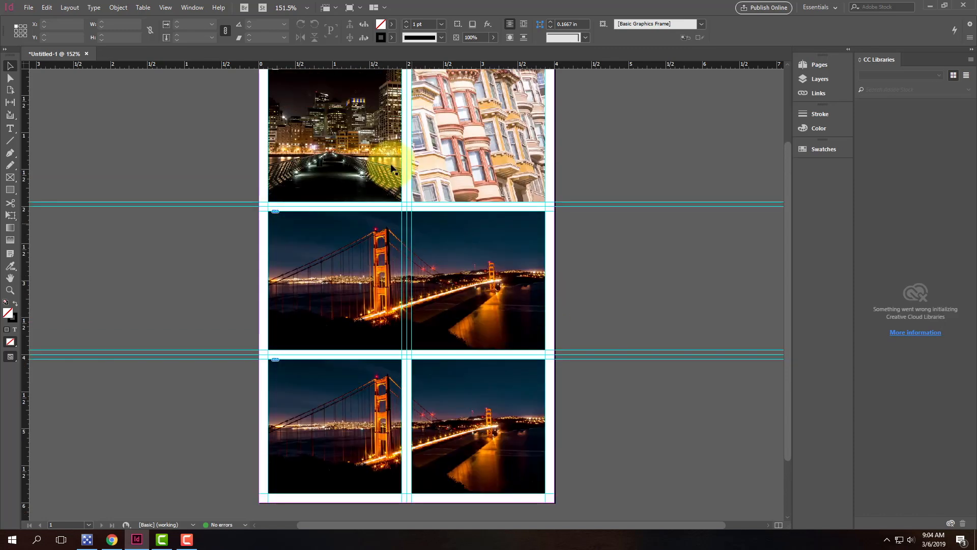
{"action": "left_click", "coordinate": [813, 65]}
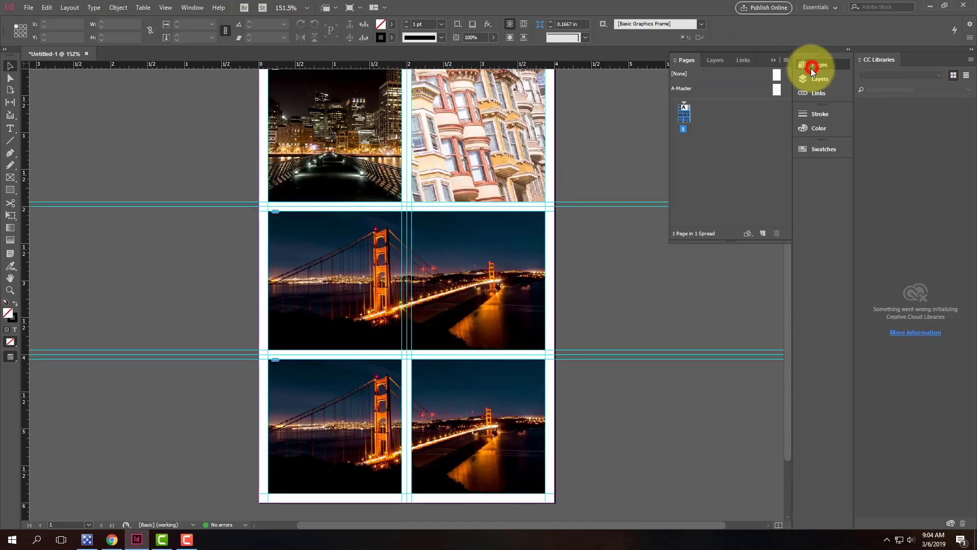
{"action": "left_click", "coordinate": [761, 233]}
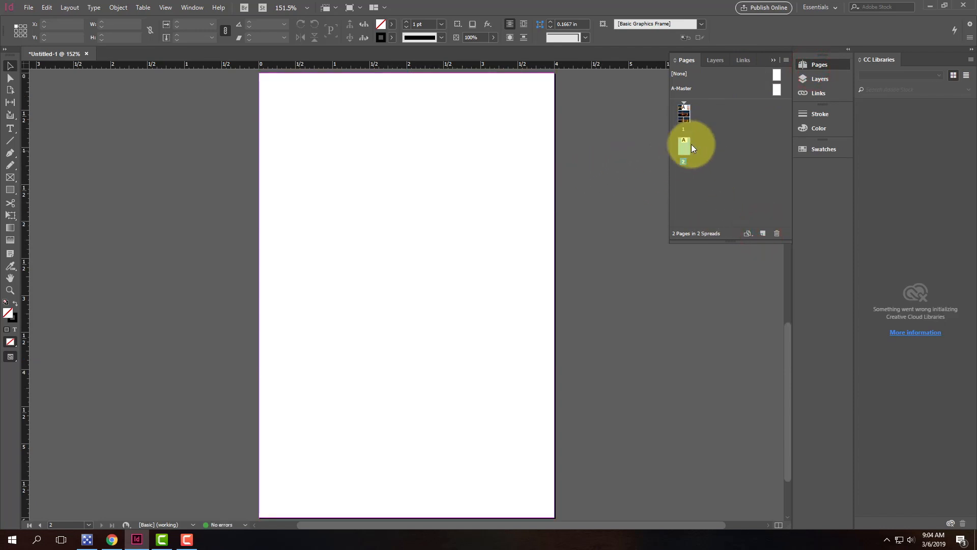
Step: Create a rectangle frame 1.75 in wide and 1.75 in high near the upper left of page 2
{"action": "right_click", "coordinate": [9, 178]}
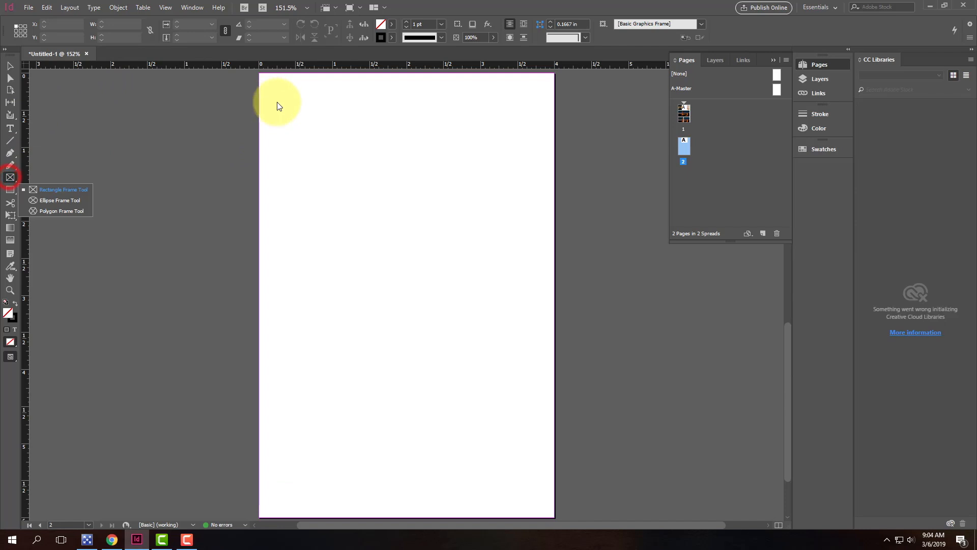
{"action": "left_click", "coordinate": [64, 191]}
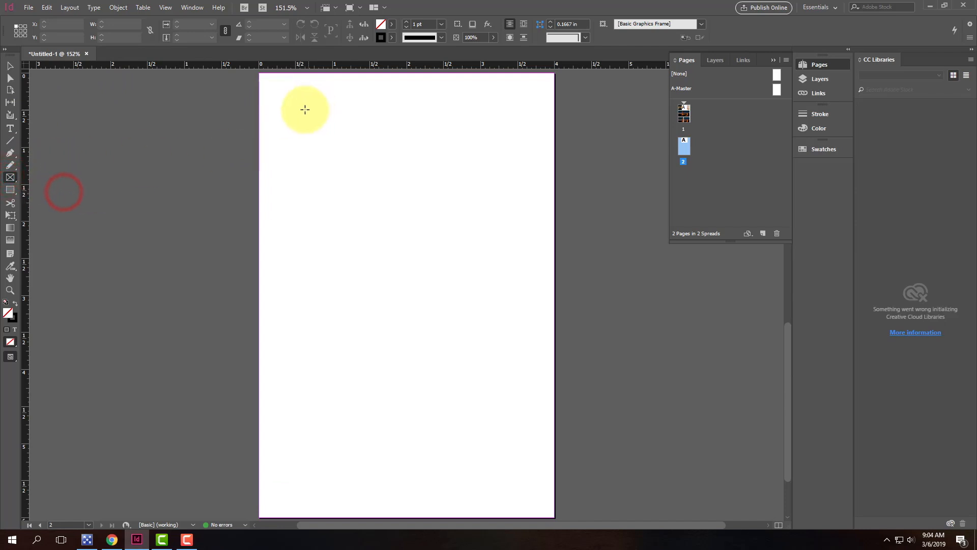
{"action": "left_click", "coordinate": [298, 111]}
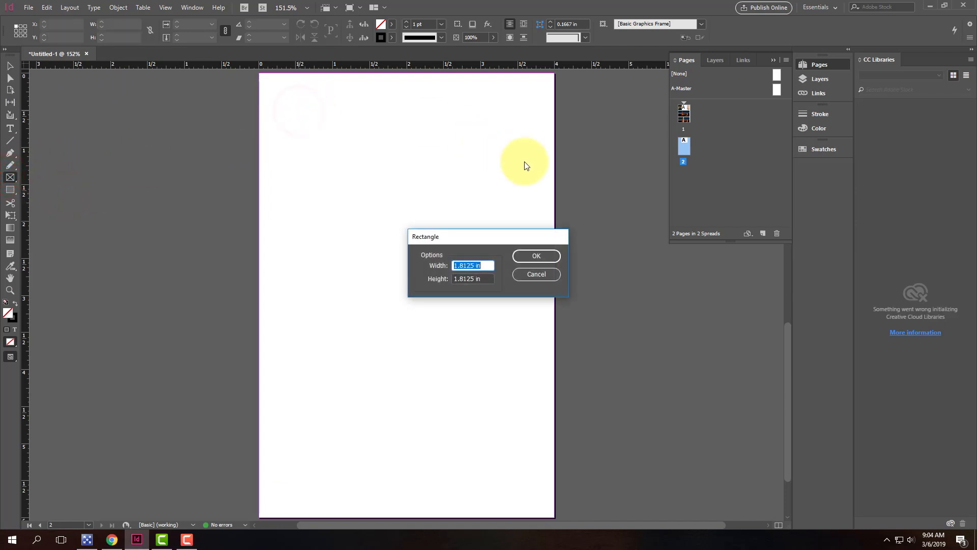
{"action": "type", "text": "1.75"}
{"action": "key", "text": "Tab"}
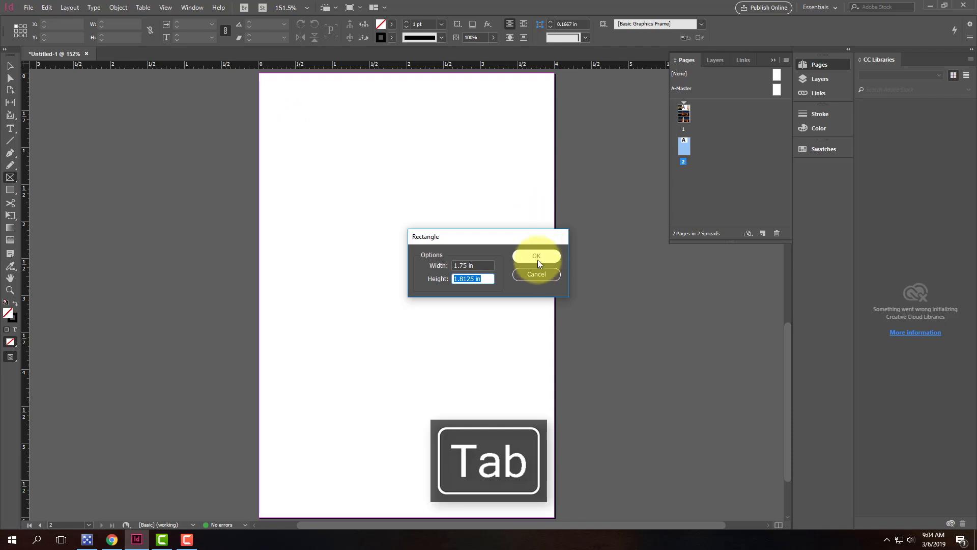
{"action": "type", "text": "1.75"}
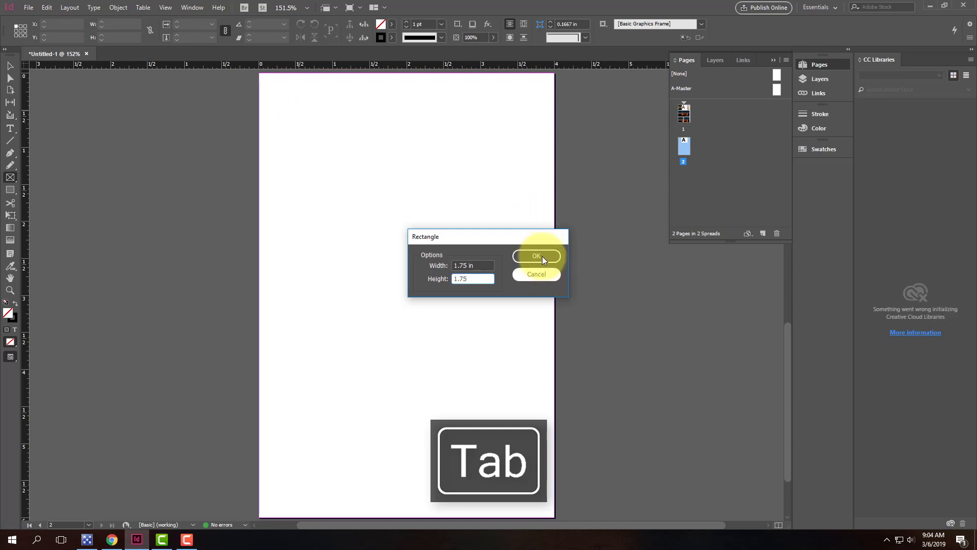
{"action": "left_click", "coordinate": [542, 256]}
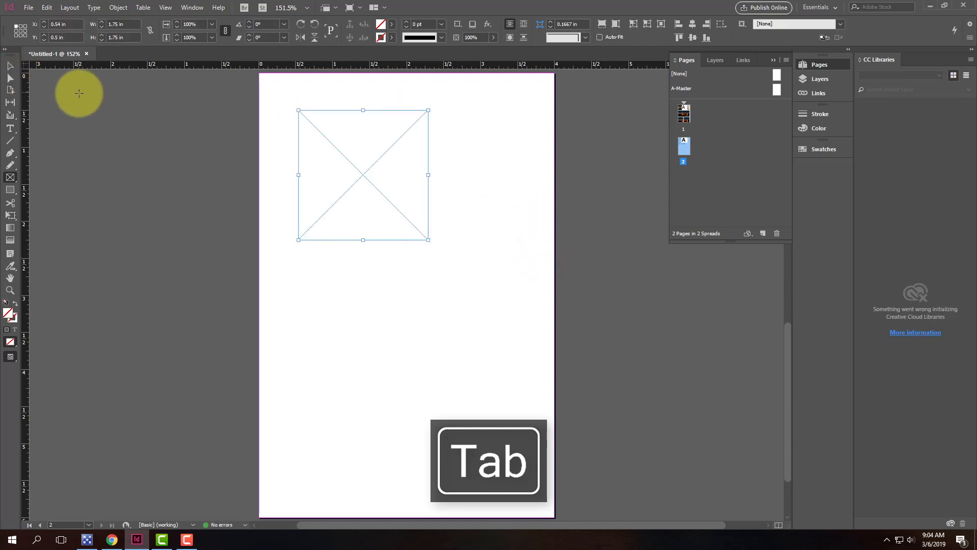
Step: Duplicate the 1.75 in frame twice and move one copy beside the original at X 2.41 in, Y 0.5 in
{"action": "key", "text": "ctrl+c"}
{"action": "key", "text": "ctrl+v"}
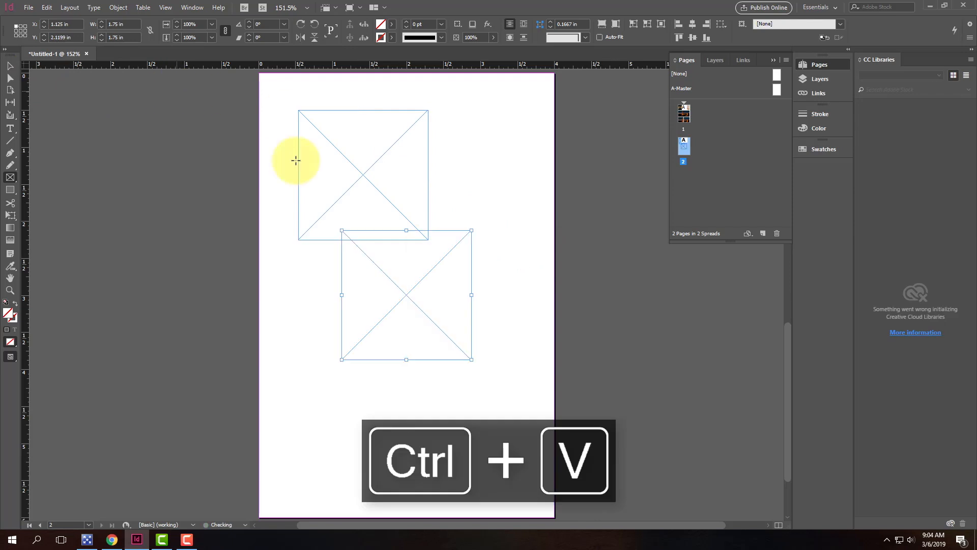
{"action": "left_click", "coordinate": [11, 66]}
{"action": "key", "text": "ctrl+c"}
{"action": "key", "text": "ctrl+v"}
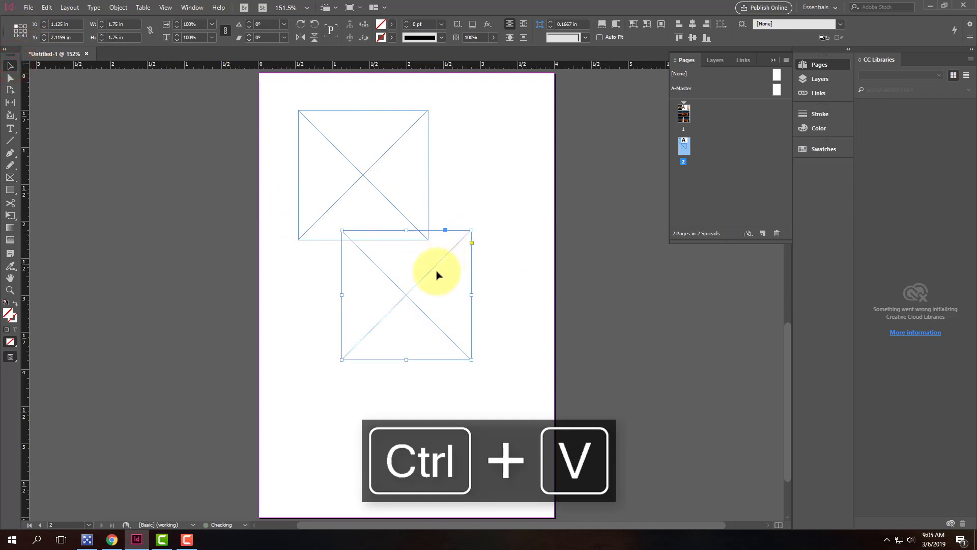
{"action": "left_click_drag", "start_coordinate": [427, 277], "coordinate": [525, 157]}
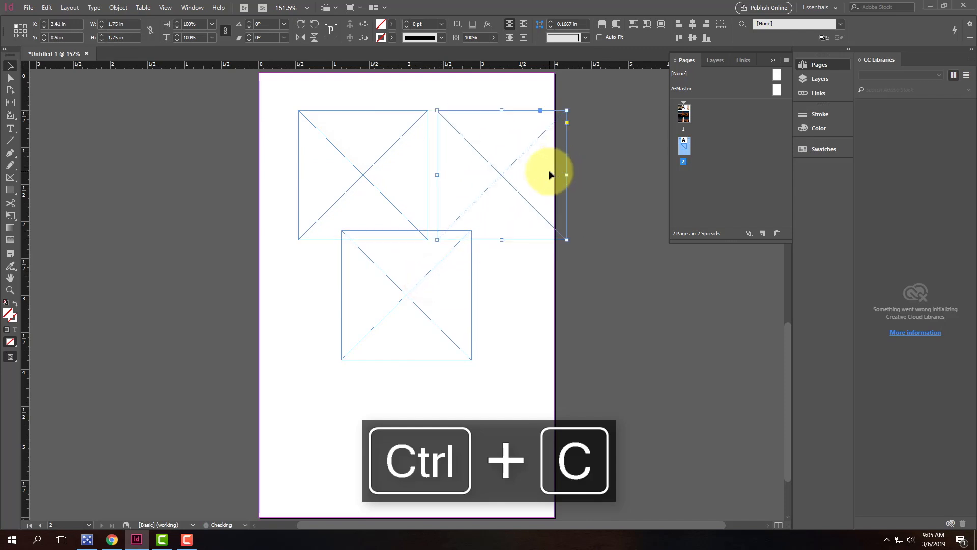
Step: Place a third copy below the upper-right frame at X 2.41 in, Y 2.33 in, and shift the overlapping copy to X 1.0625 in, Y 1.89 in
{"action": "left_click_drag", "start_coordinate": [438, 264], "coordinate": [532, 283]}
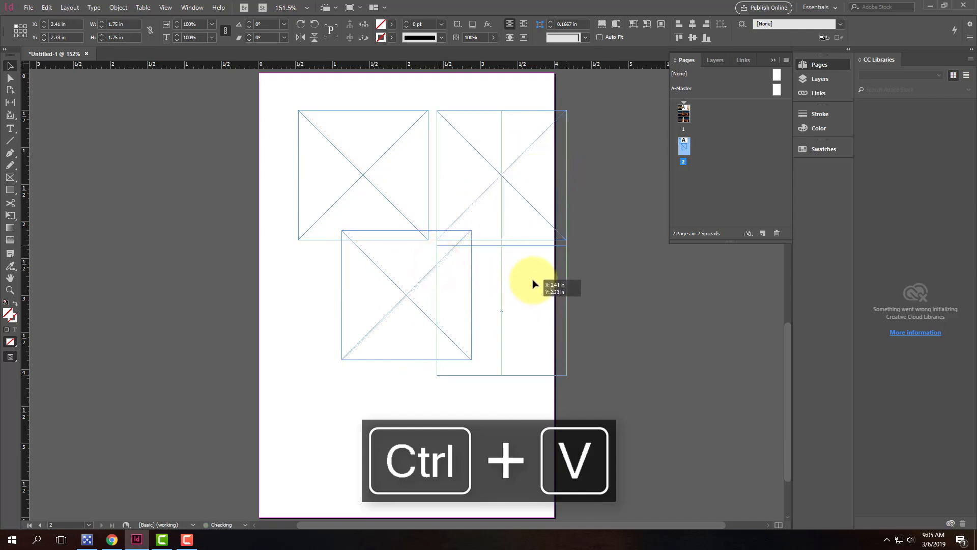
{"action": "left_click", "coordinate": [644, 294]}
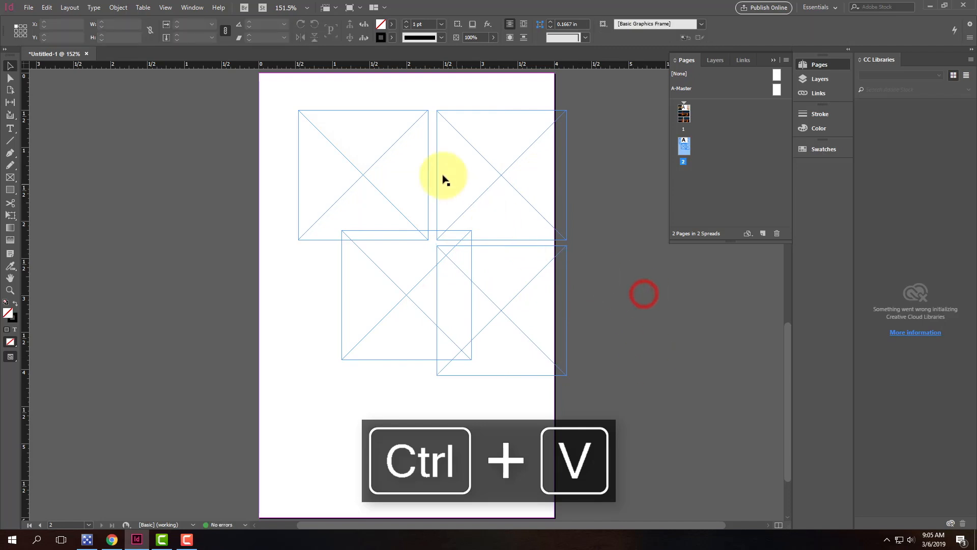
{"action": "left_click", "coordinate": [342, 300]}
{"action": "mouse_move", "coordinate": [383, 277]}
{"action": "left_mouse_down"}
{"action": "mouse_move", "coordinate": [362, 277]}
{"action": "mouse_move", "coordinate": [378, 259]}
{"action": "left_mouse_up"}
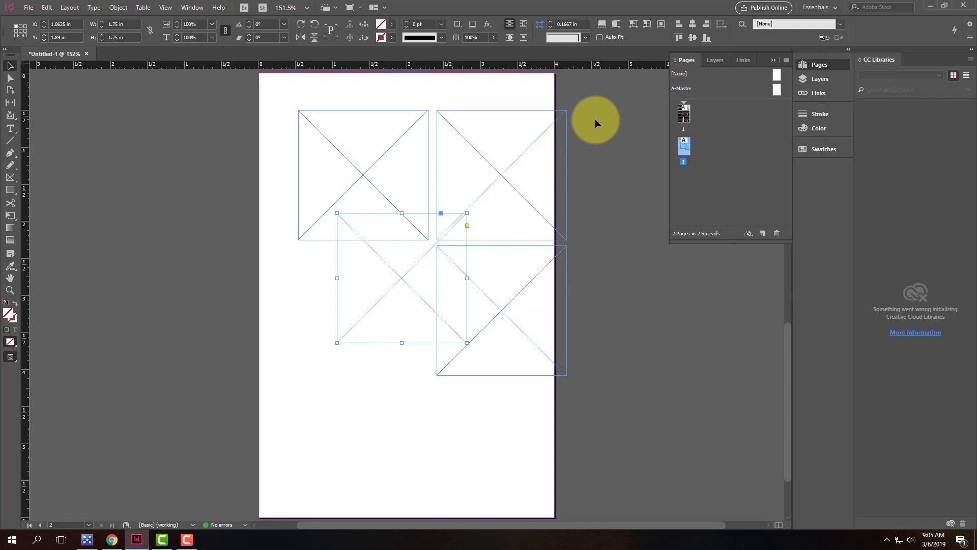
Step: Switch the workspace to Advanced and show the Align options
{"action": "left_click", "coordinate": [193, 7]}
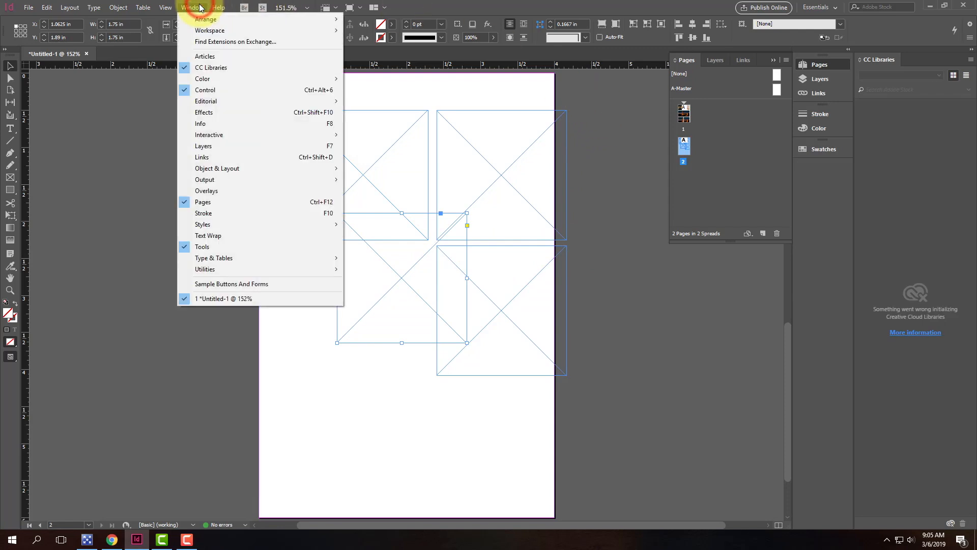
{"action": "mouse_move", "coordinate": [218, 167]}
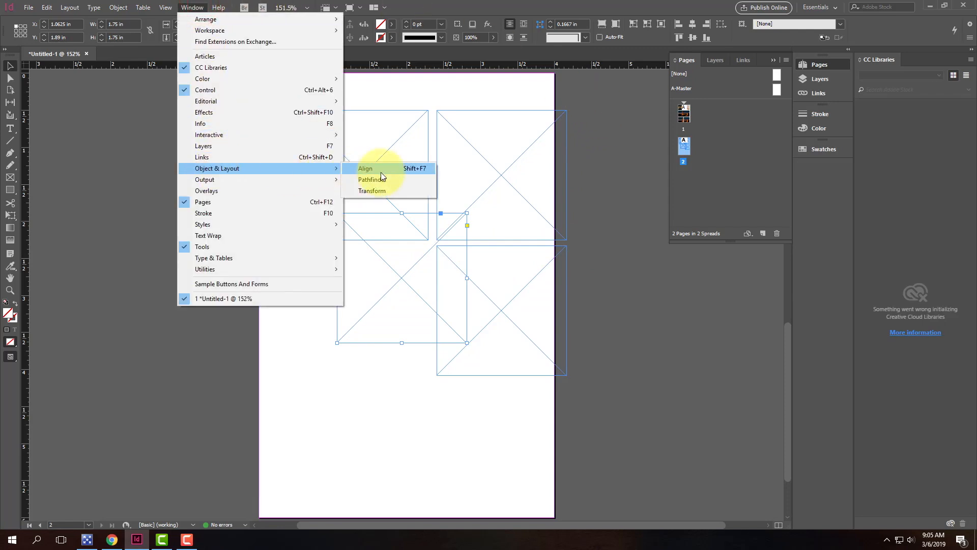
{"action": "left_click", "coordinate": [381, 172]}
{"action": "left_click", "coordinate": [834, 8]}
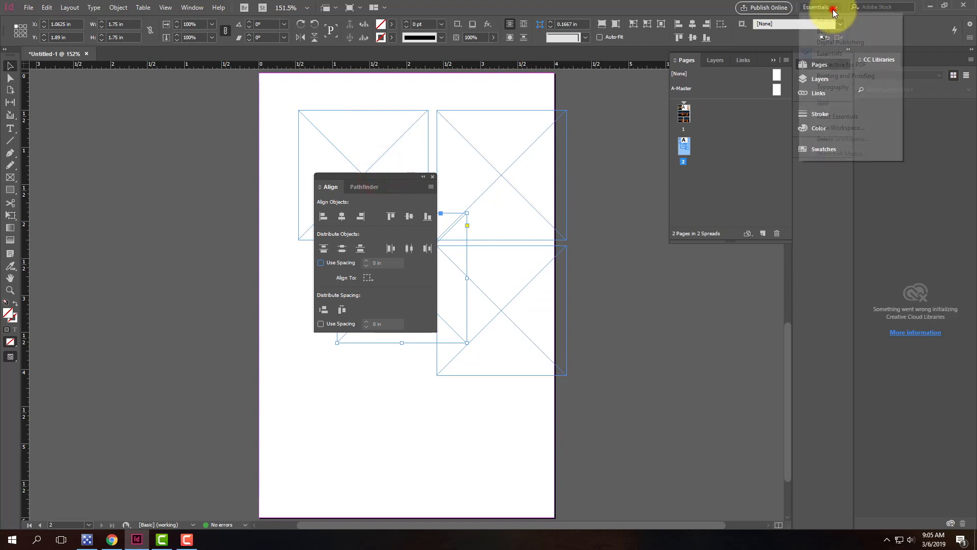
{"action": "left_click", "coordinate": [839, 21]}
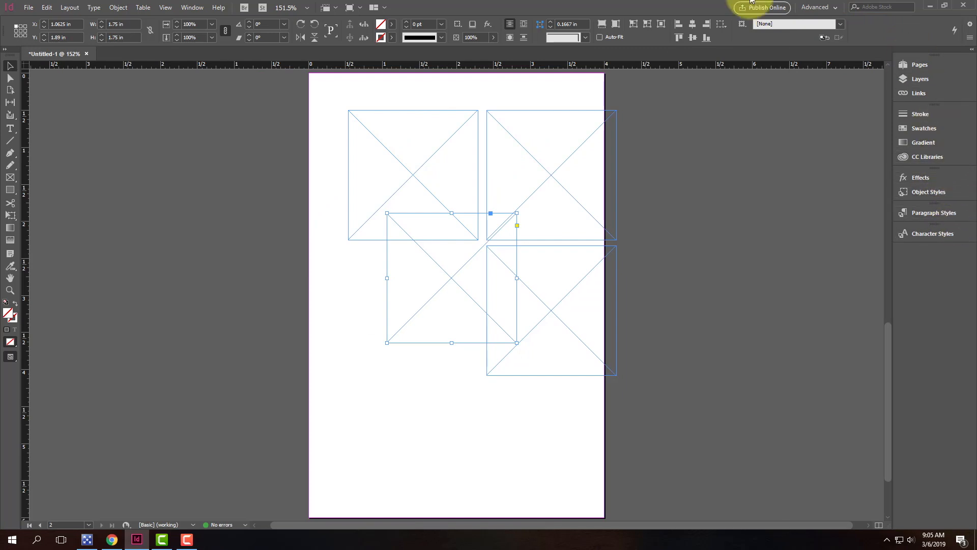
{"action": "left_click", "coordinate": [203, 7]}
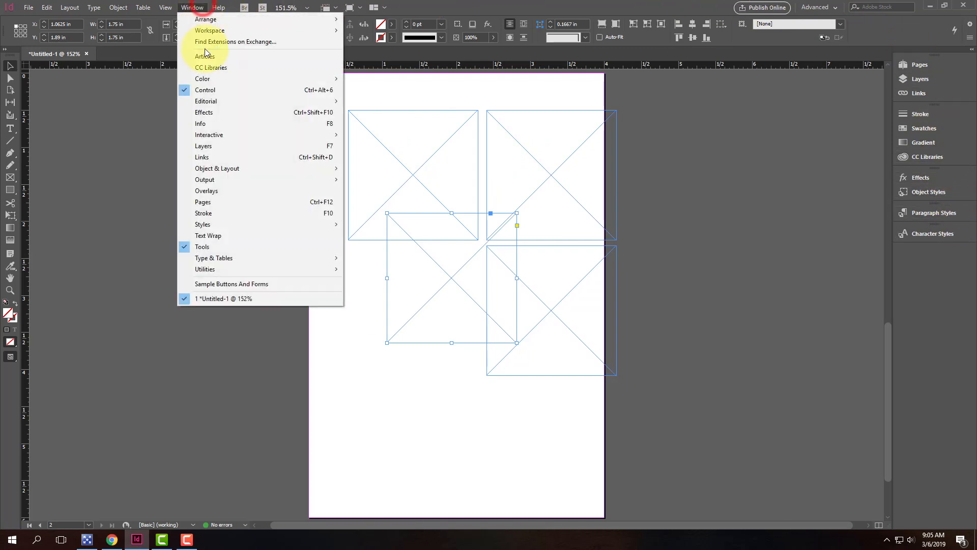
{"action": "mouse_move", "coordinate": [240, 171]}
{"action": "left_click", "coordinate": [362, 169]}
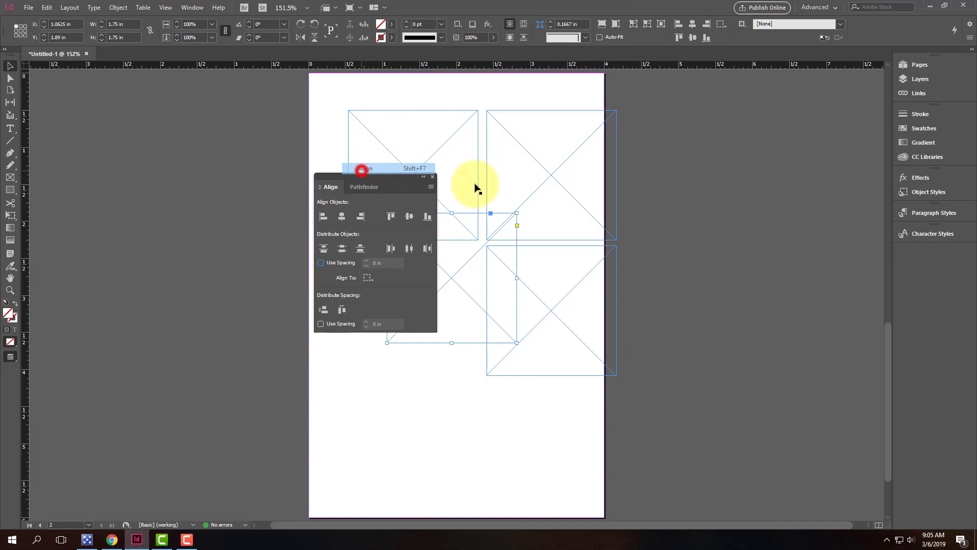
Step: Move the Align options off the page area and clear the frame selection
{"action": "left_click_drag", "start_coordinate": [380, 175], "coordinate": [135, 163]}
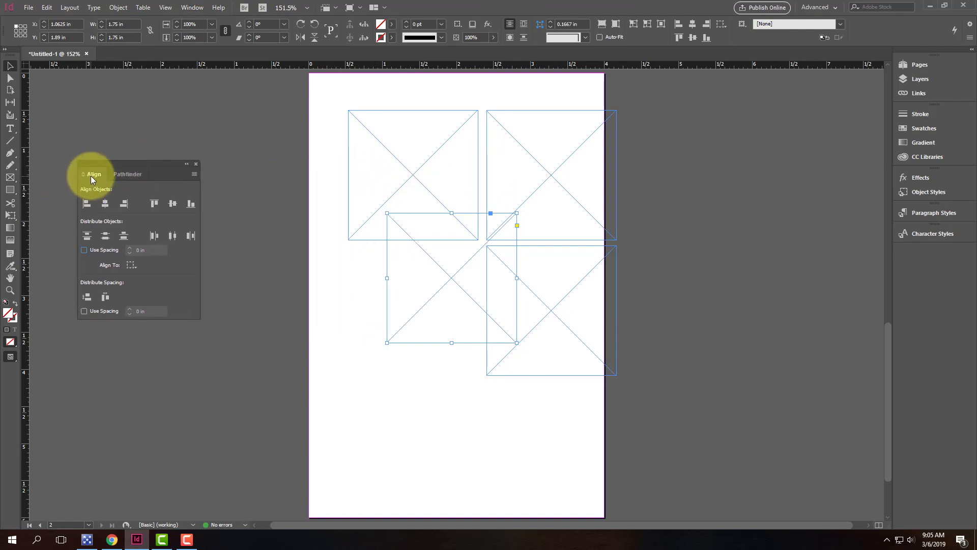
{"action": "left_click", "coordinate": [400, 190]}
{"action": "left_click", "coordinate": [628, 273]}
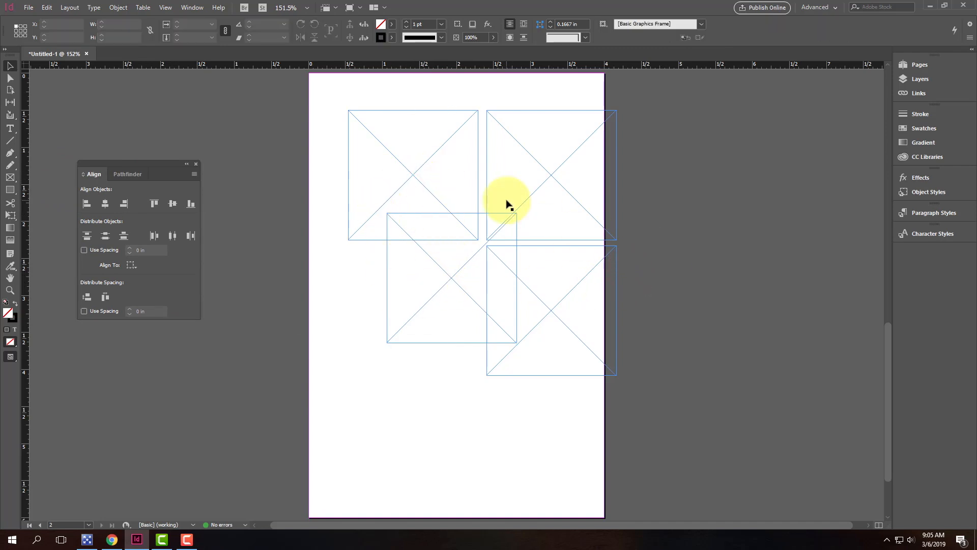
Step: Duplicate the overlapping middle frame twice, placing one copy at the page's lower left and the other at its lower right
{"action": "left_click", "coordinate": [450, 279]}
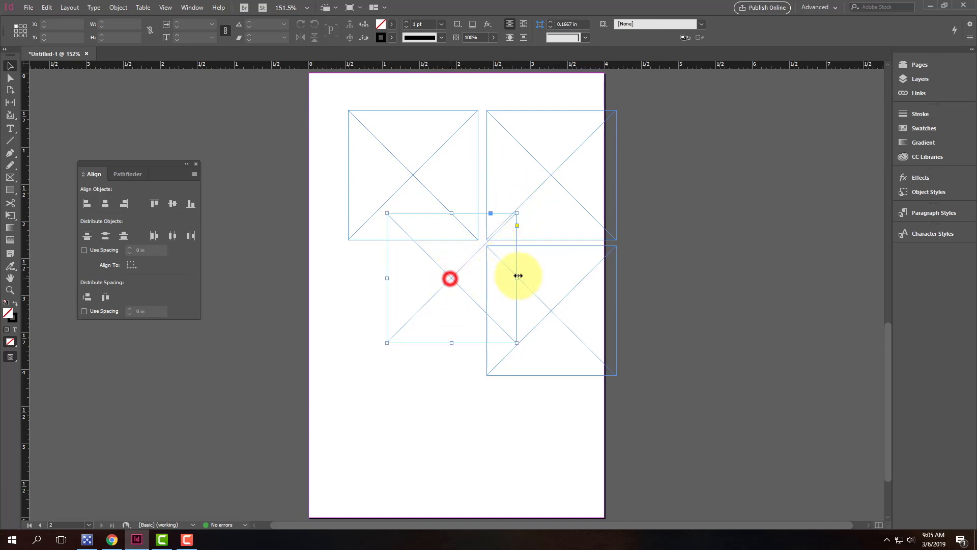
{"action": "key", "text": "ctrl+c"}
{"action": "key", "text": "ctrl+v"}
{"action": "left_click_drag", "start_coordinate": [458, 294], "coordinate": [395, 438]}
{"action": "key", "text": "ctrl+v"}
{"action": "left_click_drag", "start_coordinate": [461, 297], "coordinate": [552, 415]}
{"action": "left_click", "coordinate": [750, 285]}
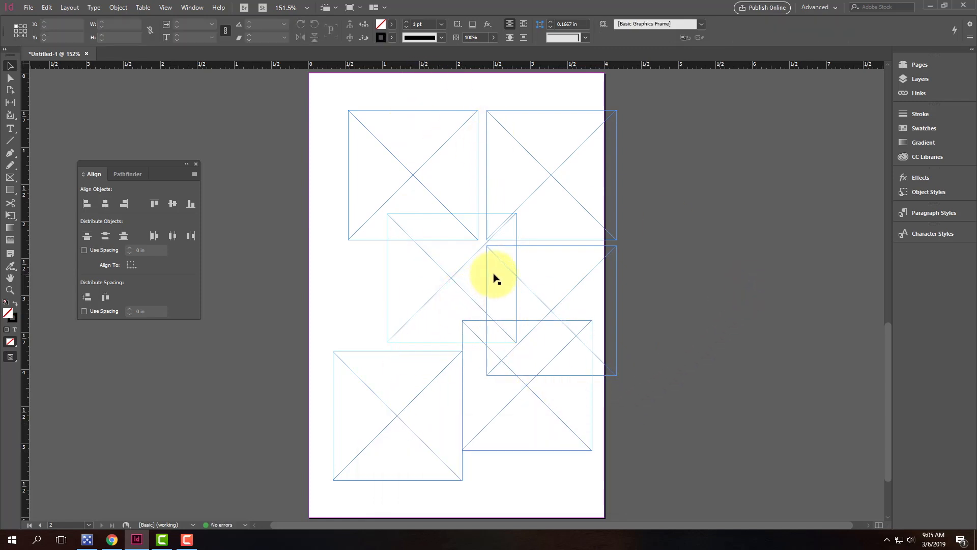
Step: Move the upper-left frame to X 0.125 in, Y 0.14 in
{"action": "left_click_drag", "start_coordinate": [371, 134], "coordinate": [345, 107]}
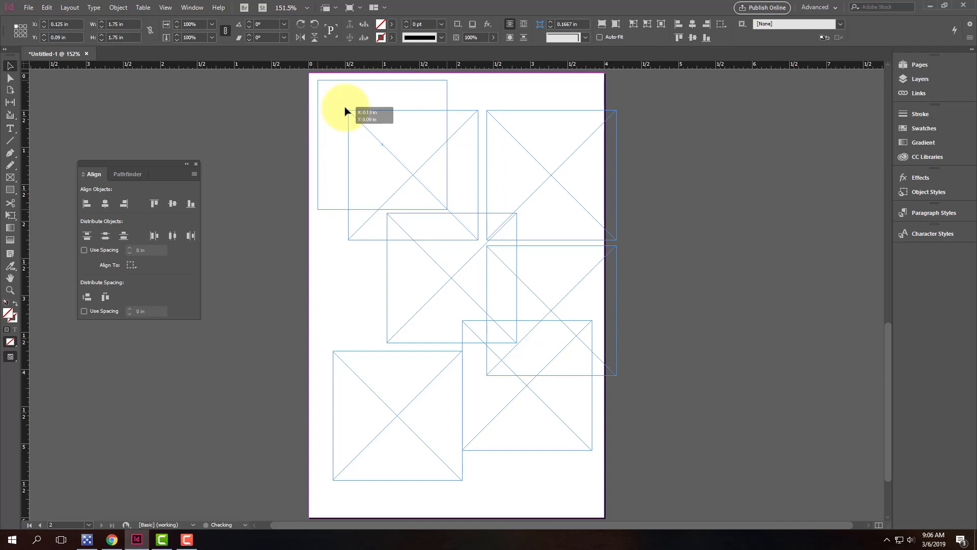
{"action": "left_click_drag", "start_coordinate": [344, 111], "coordinate": [345, 113]}
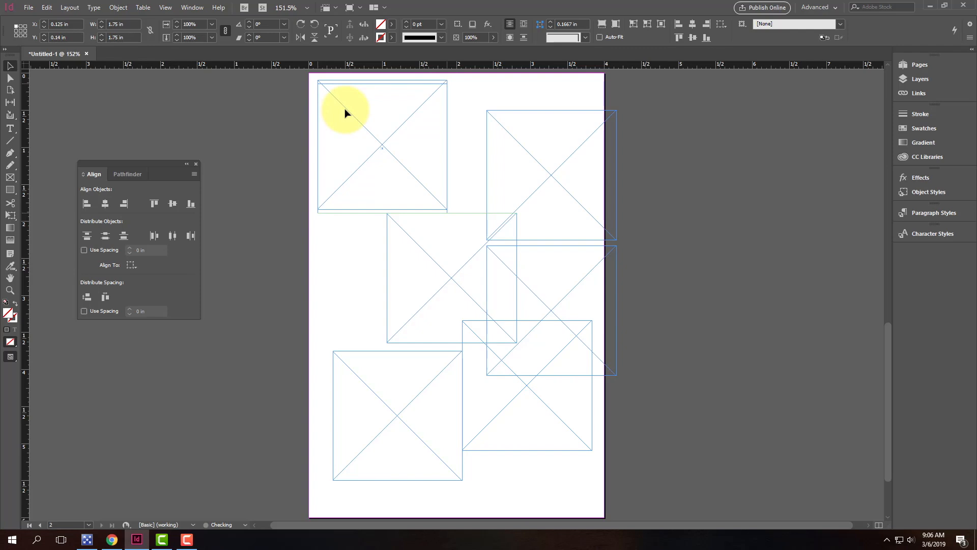
{"action": "left_click_drag", "start_coordinate": [345, 113], "coordinate": [345, 113]}
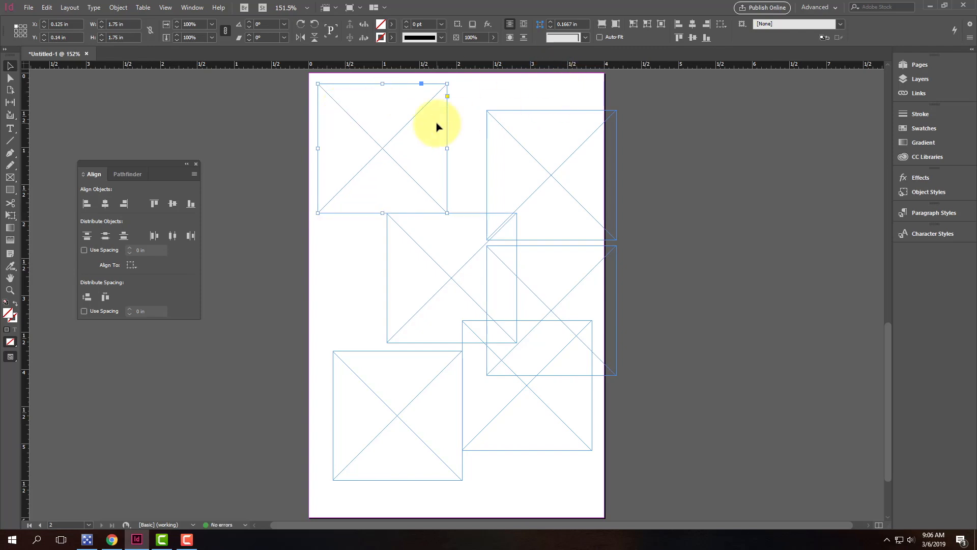
{"action": "left_click", "coordinate": [251, 95]}
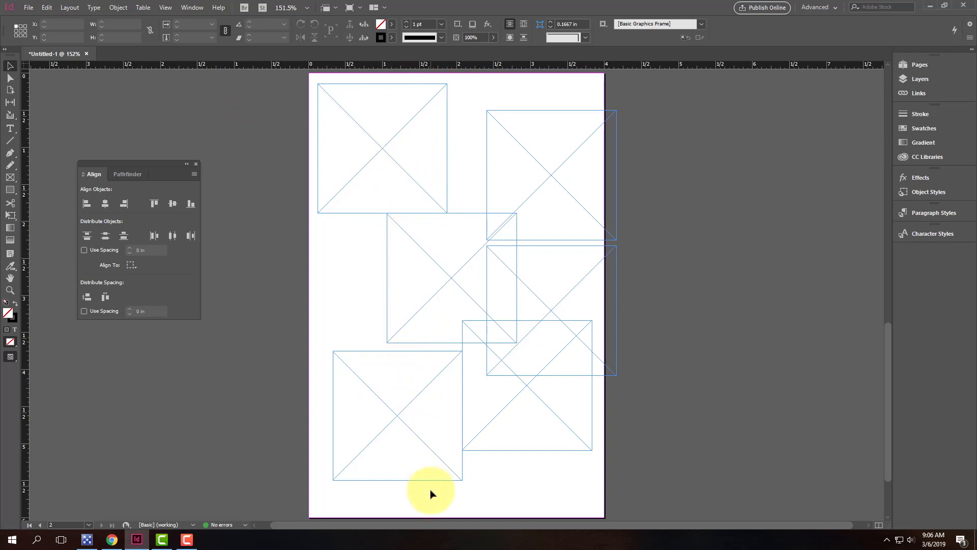
Step: Try aligning the left edges of the three left-column frames relative to the selection
{"action": "left_click_drag", "start_coordinate": [430, 501], "coordinate": [389, 148]}
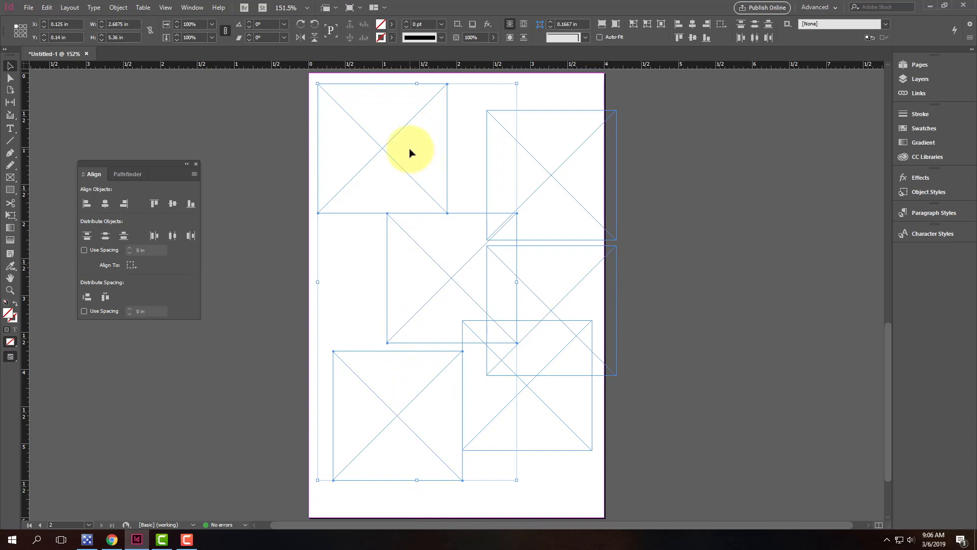
{"action": "left_click", "coordinate": [88, 205]}
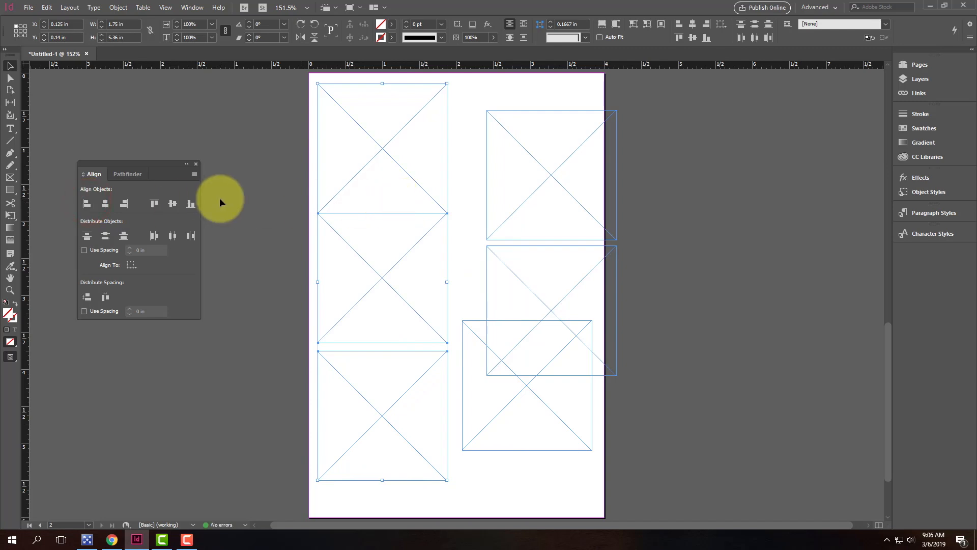
{"action": "key", "text": "ctrl+z"}
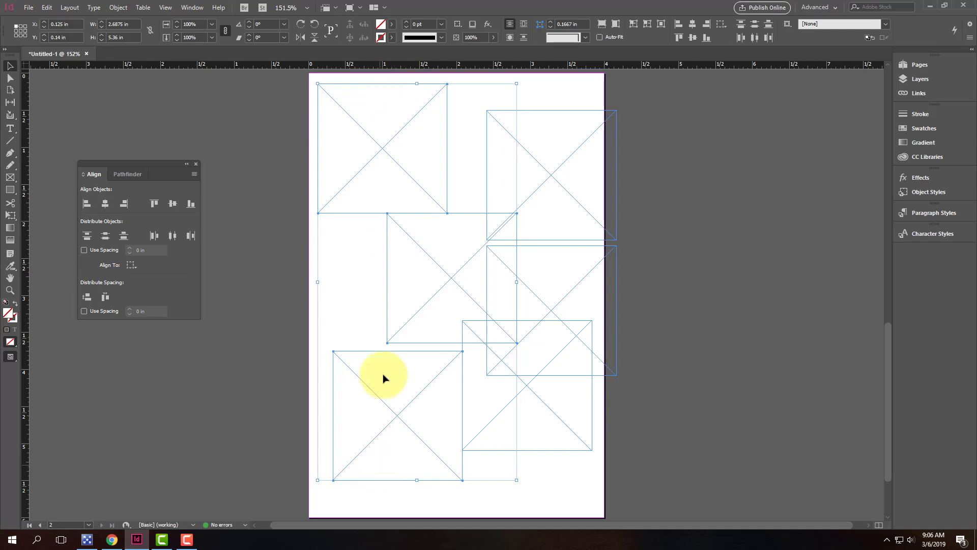
Step: Try aligning the left edges of the three left-column frames with the middle frame as key object
{"action": "left_click", "coordinate": [388, 263]}
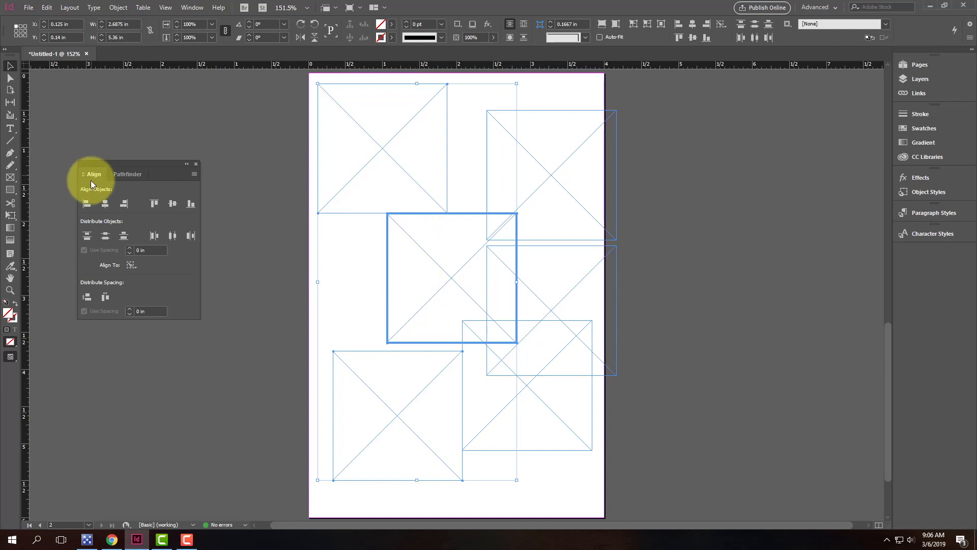
{"action": "left_click", "coordinate": [86, 205]}
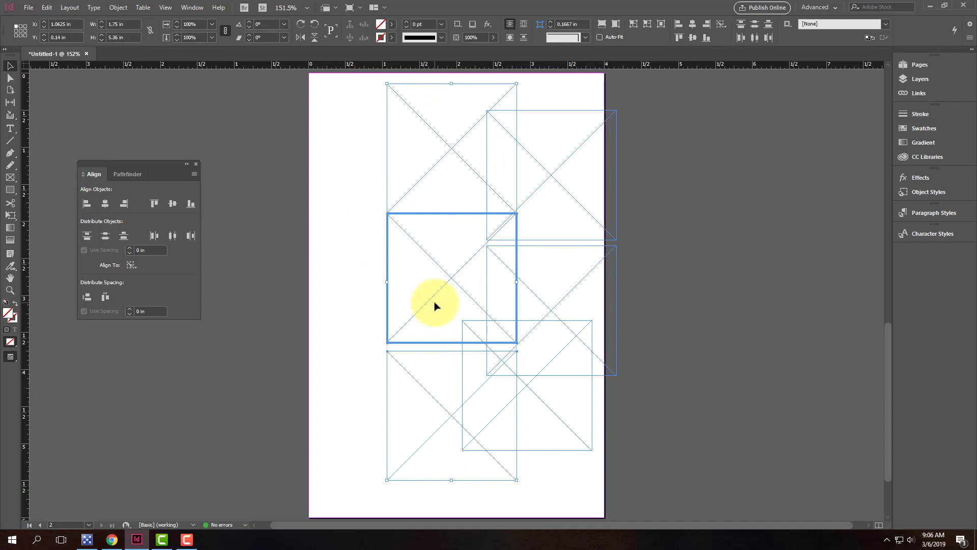
{"action": "key", "text": "ctrl+z"}
Step: Align the left edges of the three left-column frames with the top frame as key object
{"action": "left_click", "coordinate": [373, 160]}
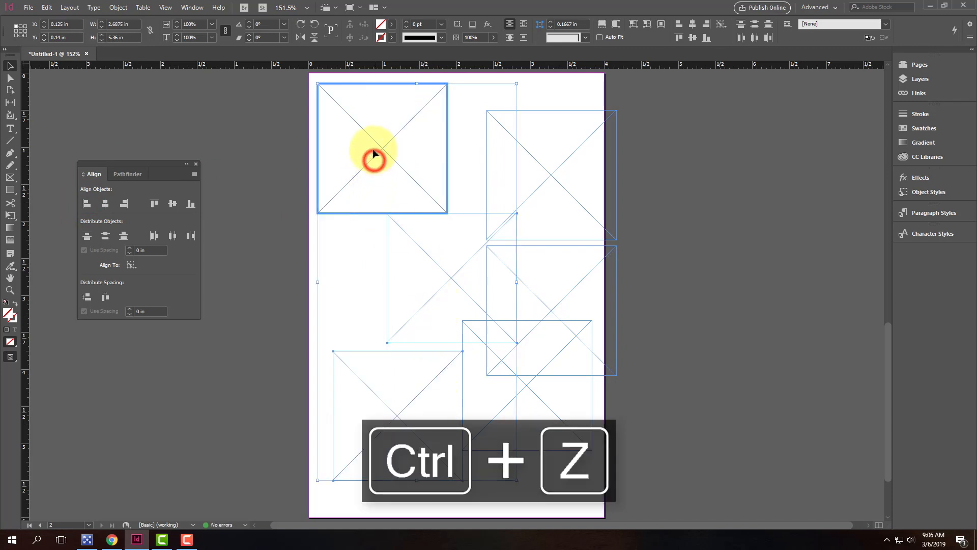
{"action": "left_click", "coordinate": [86, 204]}
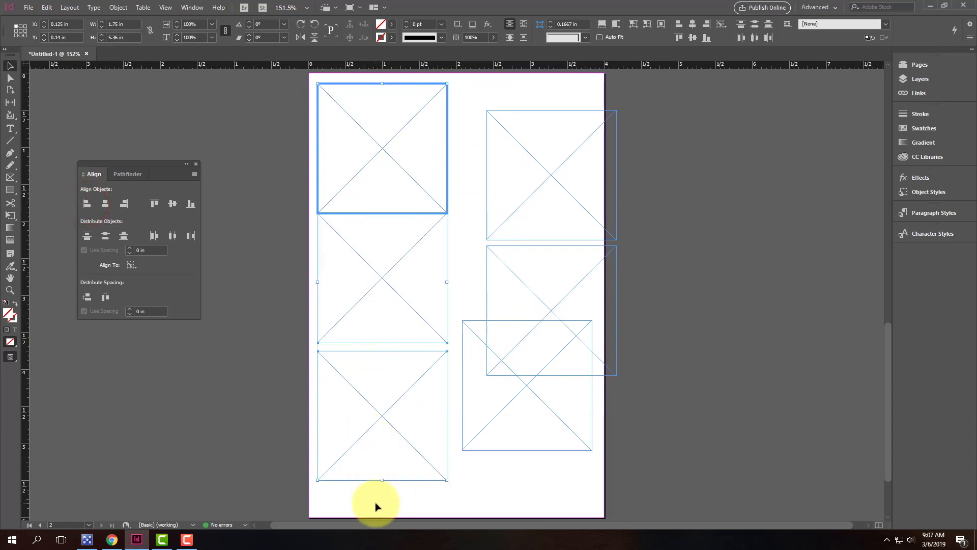
{"action": "left_click", "coordinate": [650, 132]}
Step: Align the top edge of the upper-right frame to the upper-left frame as key object
{"action": "left_click_drag", "start_coordinate": [694, 122], "coordinate": [362, 126]}
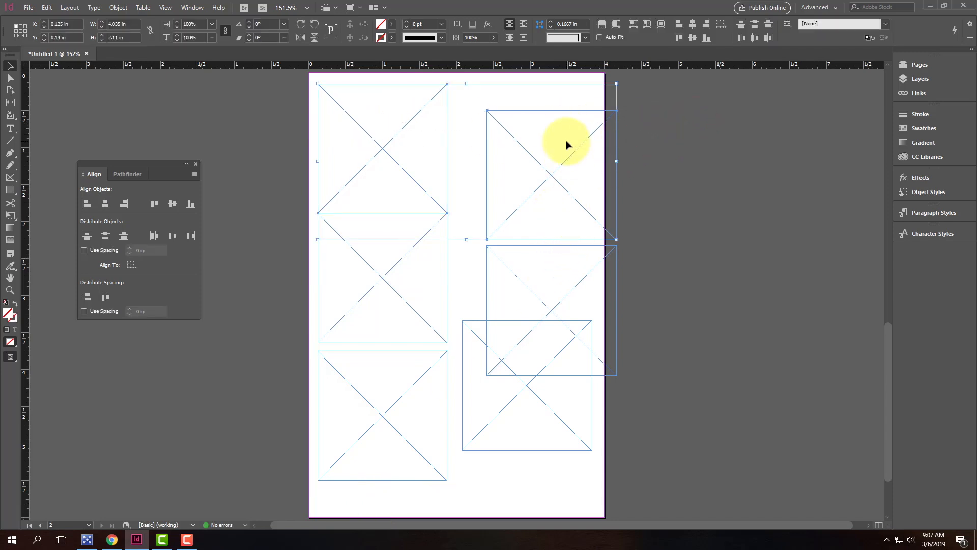
{"action": "left_click", "coordinate": [411, 121]}
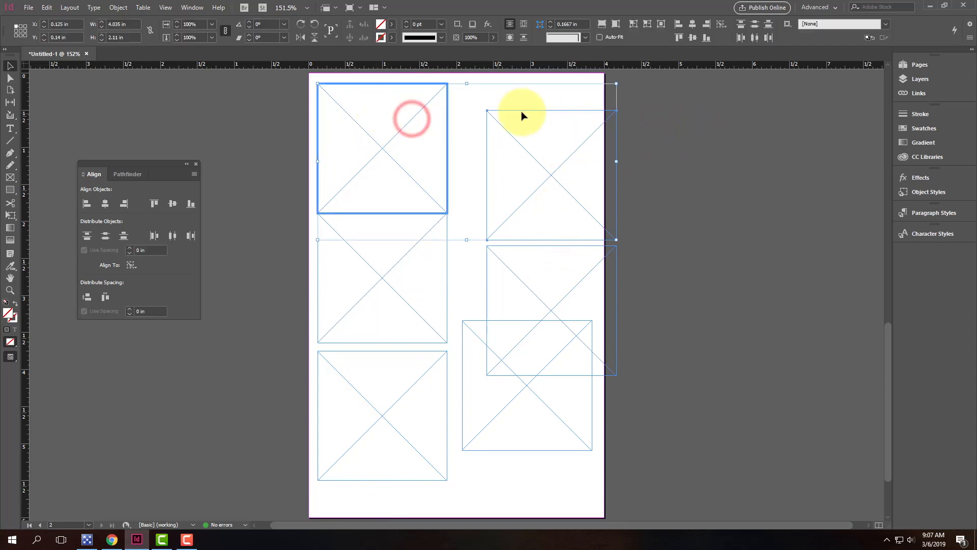
{"action": "left_click", "coordinate": [154, 205]}
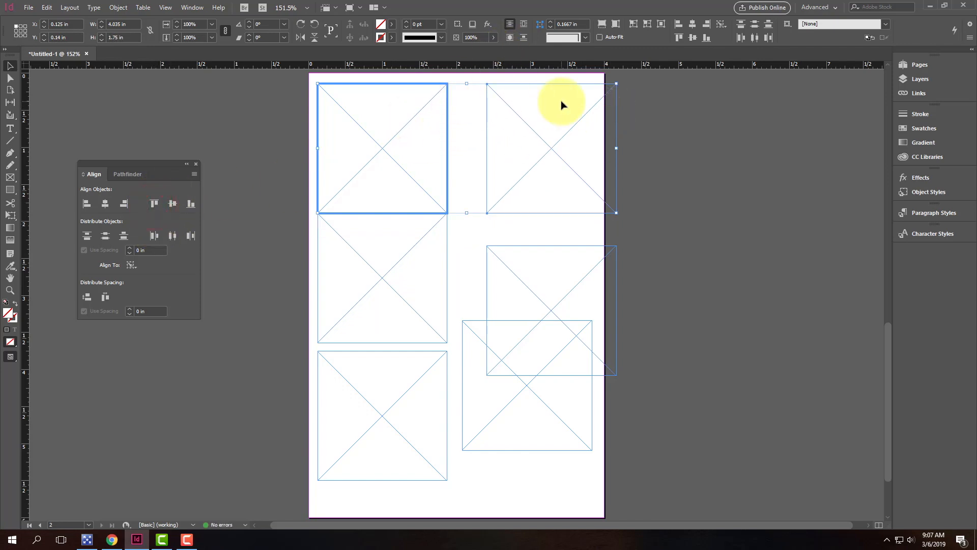
Step: Align the right edges of the three right-column frames with the top one as key object
{"action": "left_click_drag", "start_coordinate": [684, 146], "coordinate": [518, 451]}
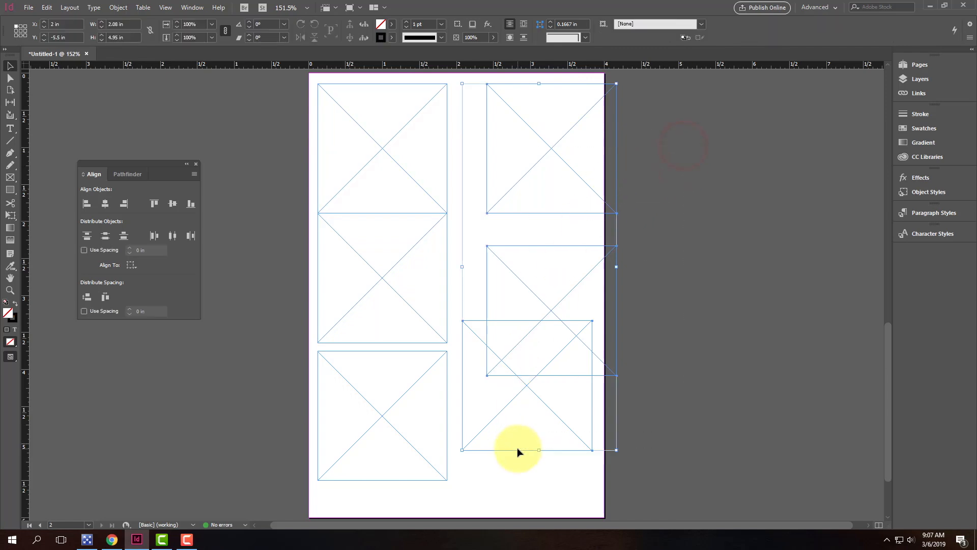
{"action": "left_click", "coordinate": [531, 172]}
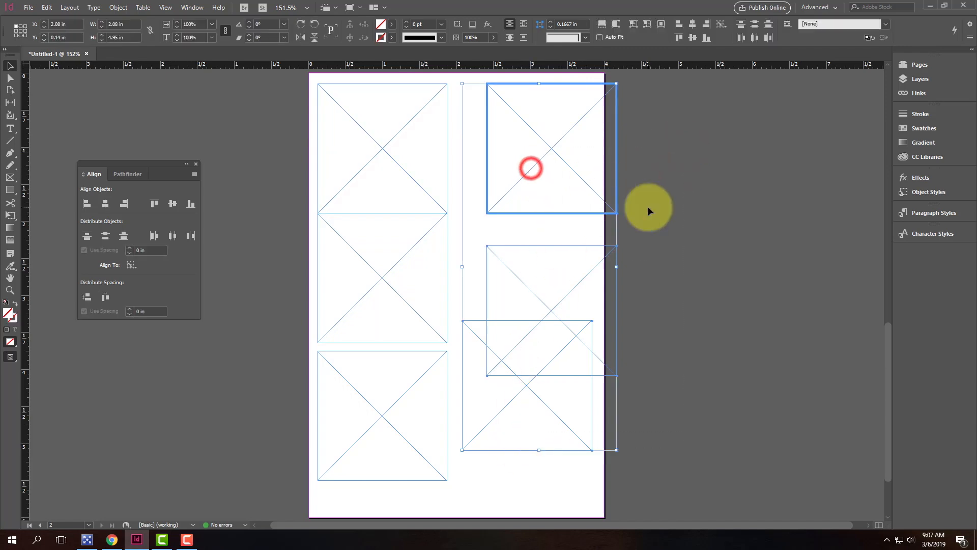
{"action": "left_click", "coordinate": [126, 206]}
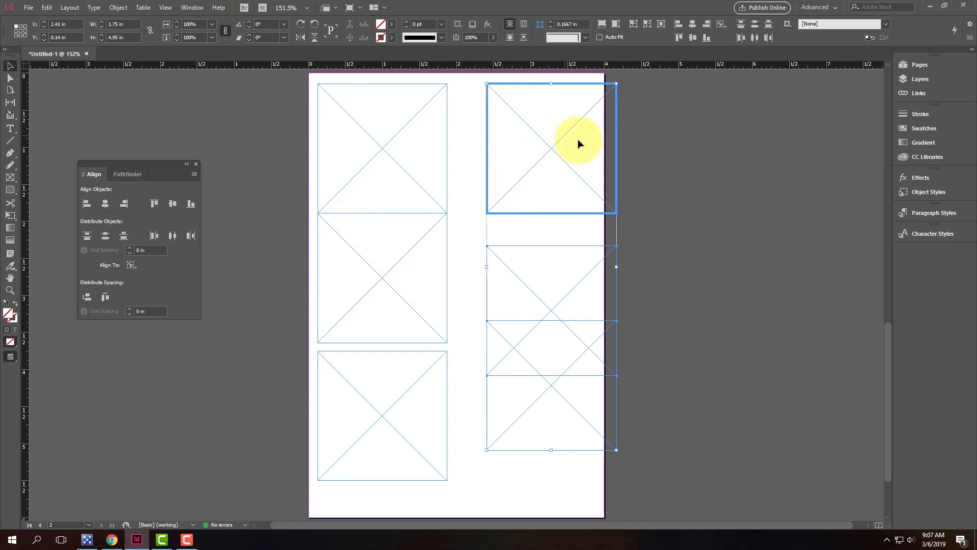
{"action": "left_click", "coordinate": [714, 132]}
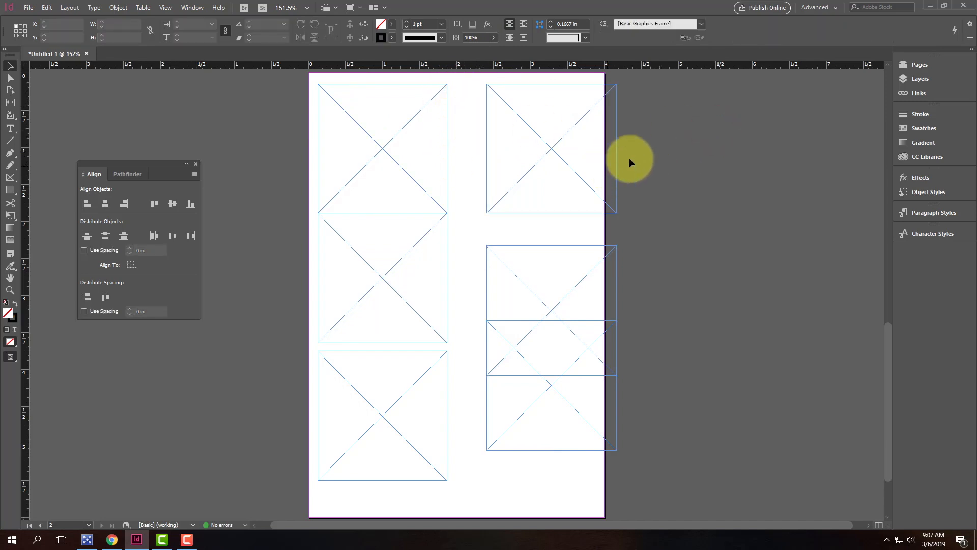
Step: Space the two top-row frames 0.125 in apart horizontally, with the upper-left frame as key object
{"action": "left_click_drag", "start_coordinate": [678, 115], "coordinate": [449, 122]}
{"action": "left_click", "coordinate": [447, 119]}
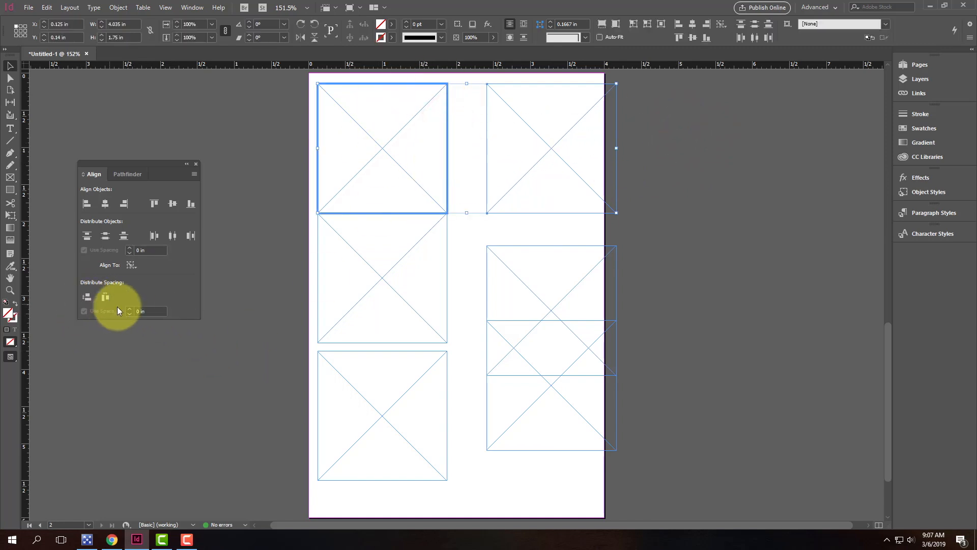
{"action": "left_click", "coordinate": [153, 311]}
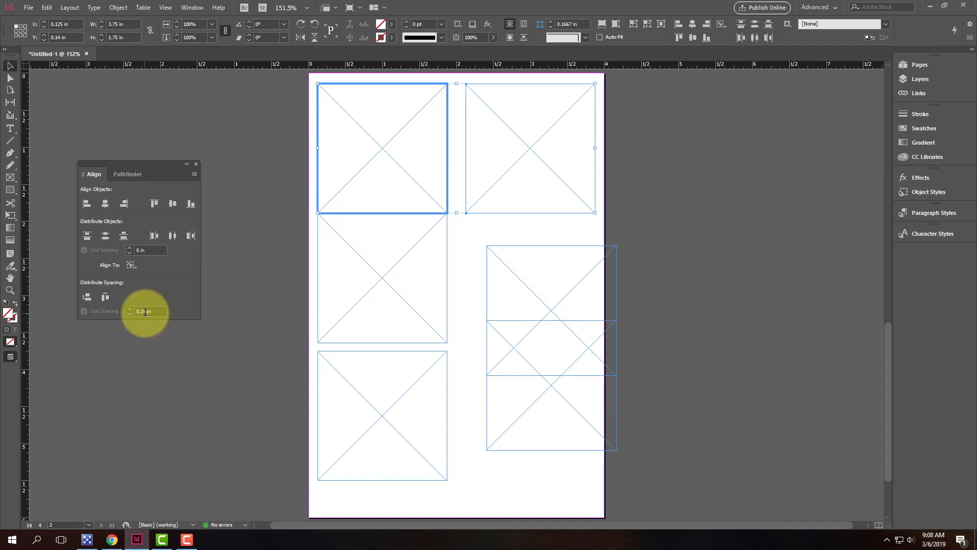
{"action": "type", "text": "0.12"}
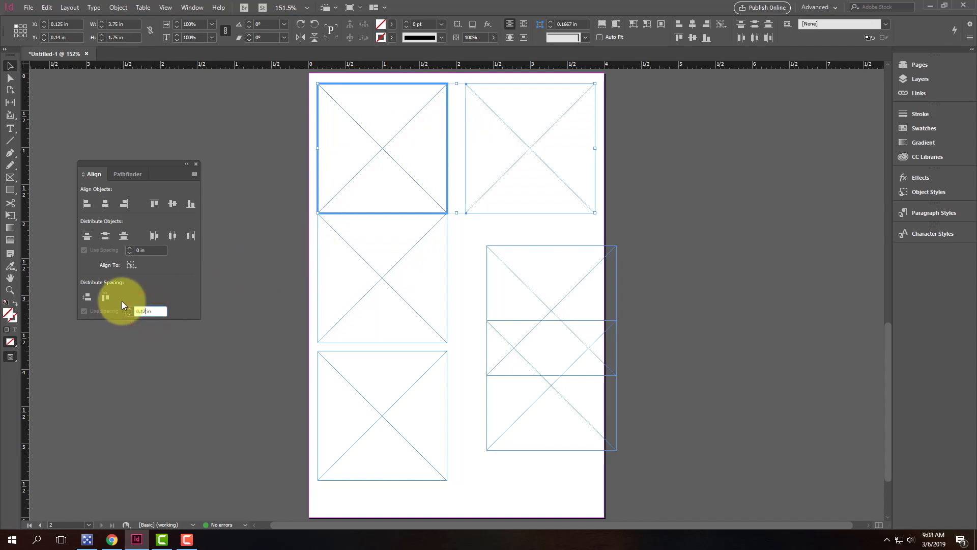
{"action": "type", "text": "5"}
{"action": "left_click", "coordinate": [105, 297]}
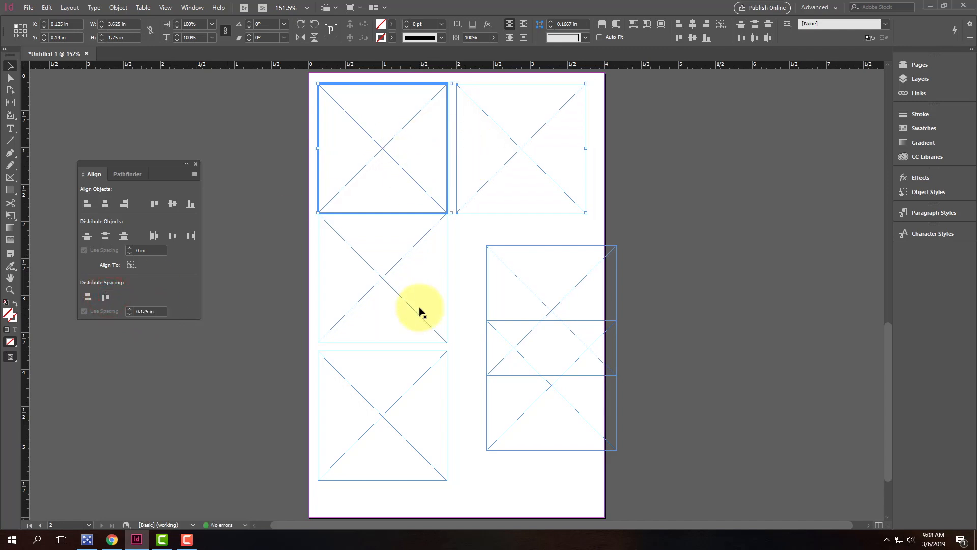
{"action": "left_click", "coordinate": [621, 205]}
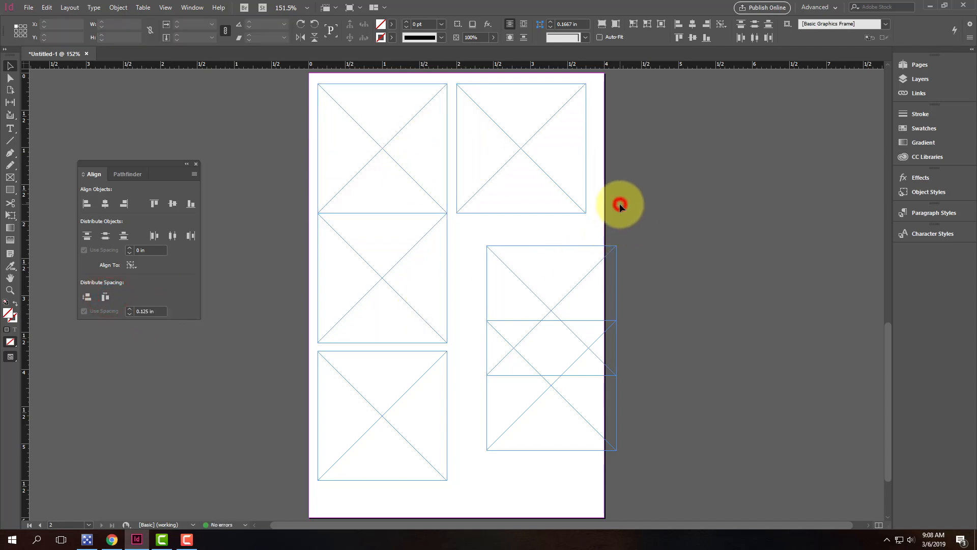
Step: Distribute the three left-column frames vertically with 0.125 in spacing, using the top frame as key object
{"action": "left_click_drag", "start_coordinate": [247, 148], "coordinate": [372, 275]}
{"action": "left_click_drag", "start_coordinate": [398, 506], "coordinate": [351, 148]}
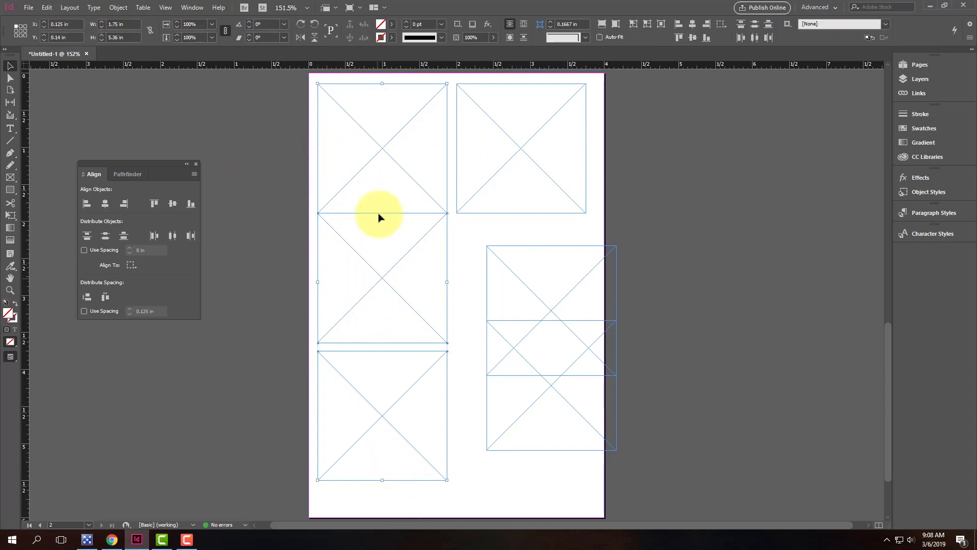
{"action": "left_click", "coordinate": [378, 145]}
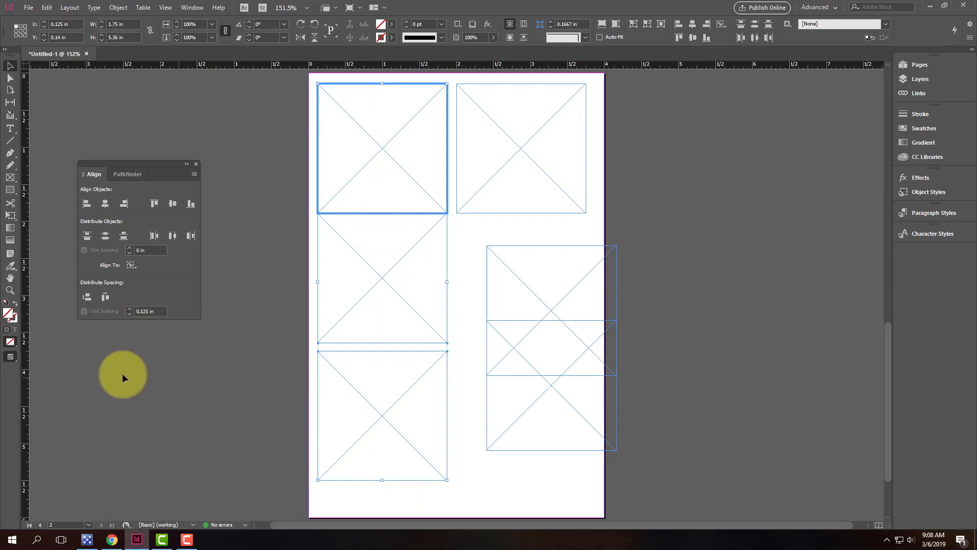
{"action": "left_click", "coordinate": [88, 299]}
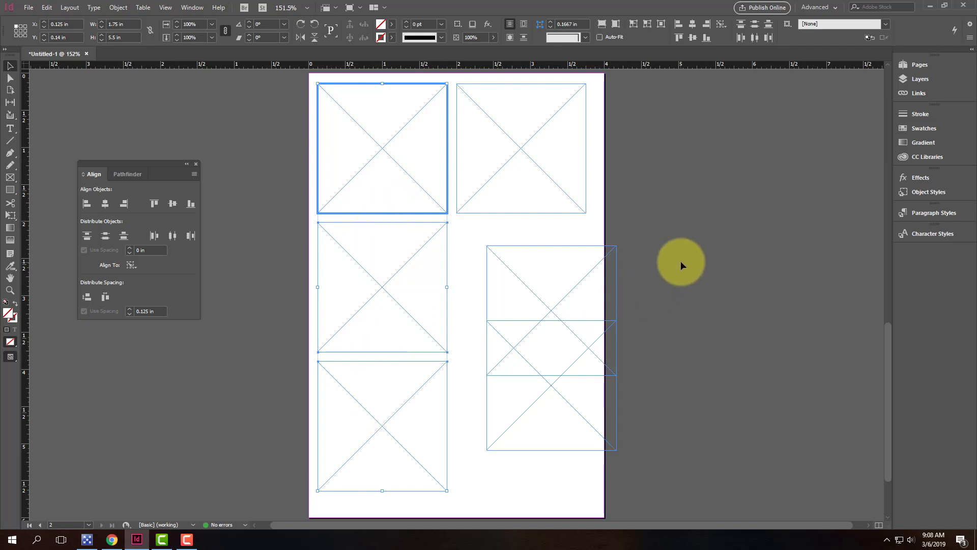
{"action": "left_click", "coordinate": [693, 254]}
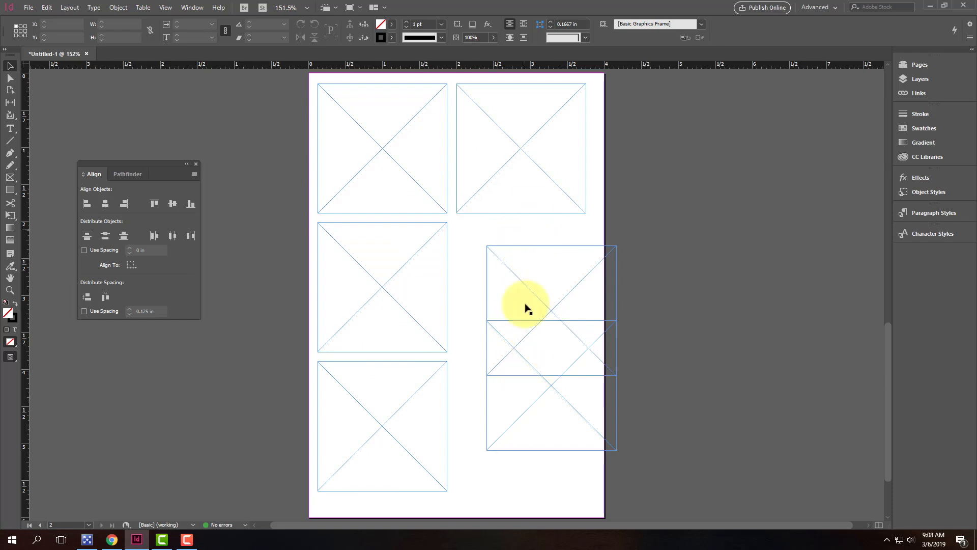
Step: Align the top edge of the middle-right frame to the middle-left frame as key object
{"action": "left_click_drag", "start_coordinate": [680, 280], "coordinate": [371, 268]}
{"action": "left_click", "coordinate": [407, 272]}
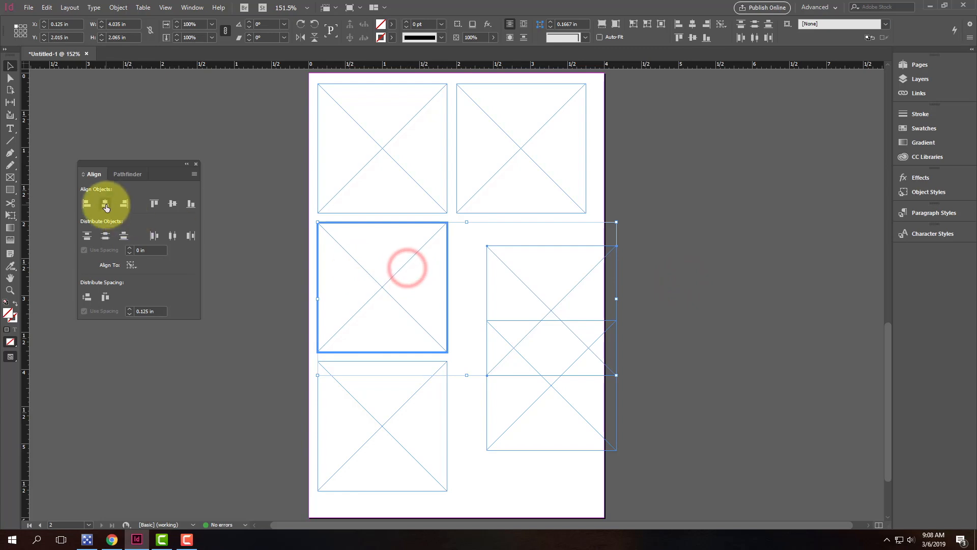
{"action": "left_click", "coordinate": [155, 204]}
{"action": "left_click", "coordinate": [522, 274]}
Step: Align the right edge of the middle-right frame to the upper-right frame as key object
{"action": "left_click_drag", "start_coordinate": [672, 176], "coordinate": [562, 240]}
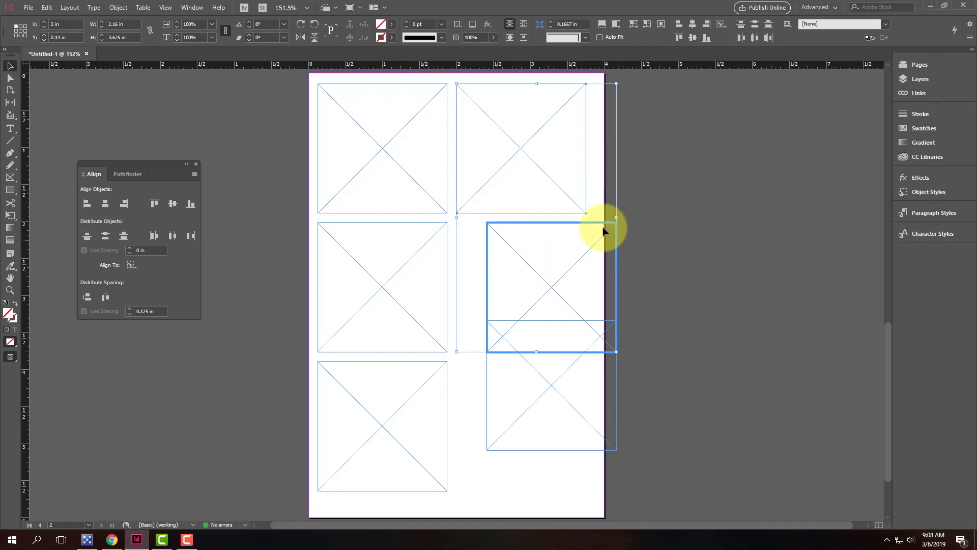
{"action": "left_click", "coordinate": [563, 193]}
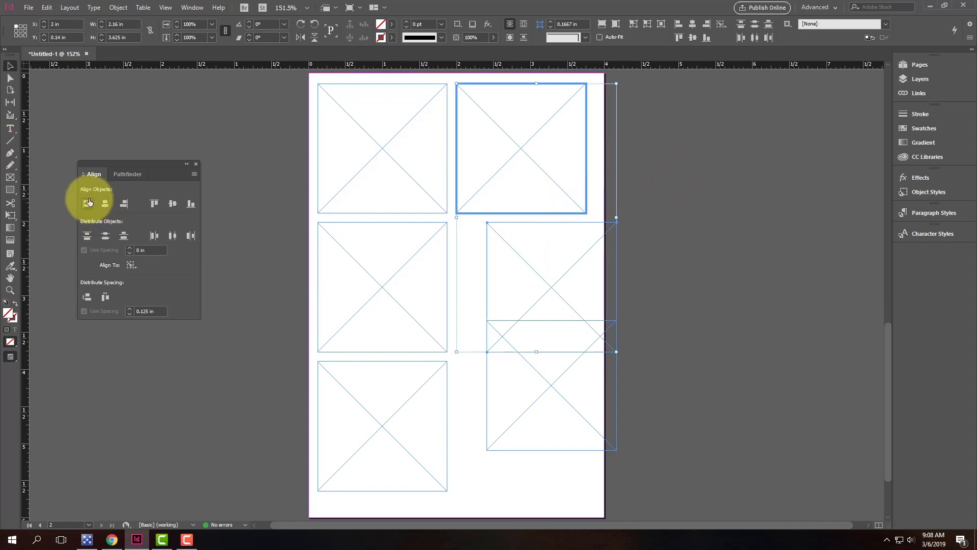
{"action": "left_click", "coordinate": [124, 204]}
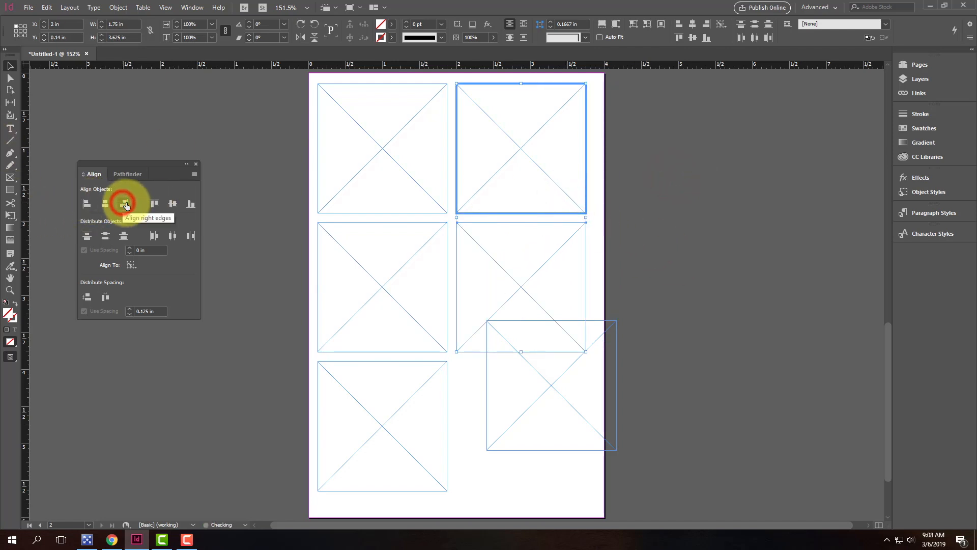
Step: Distribute the three right-column frames vertically with 0.125 in spacing between them
{"action": "left_click", "coordinate": [623, 250]}
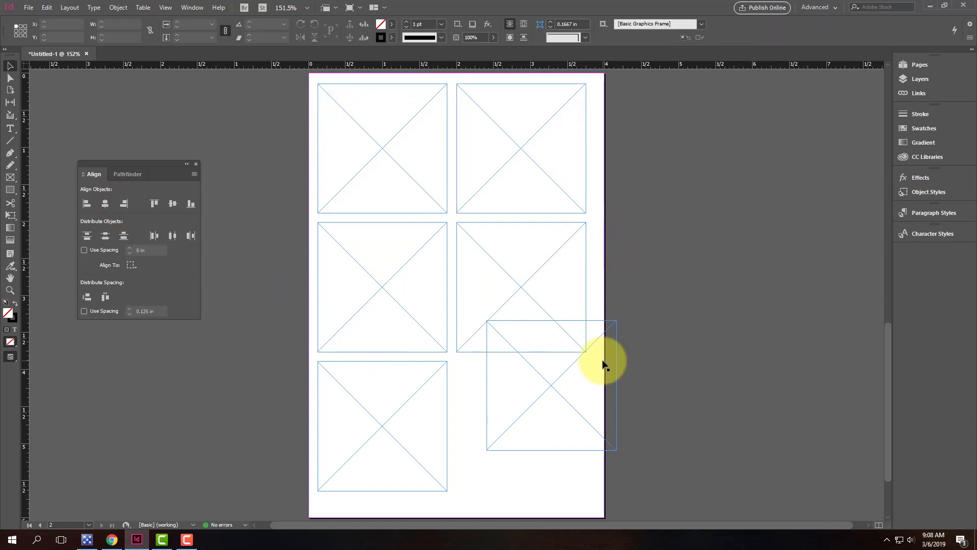
{"action": "left_click_drag", "start_coordinate": [671, 161], "coordinate": [473, 375]}
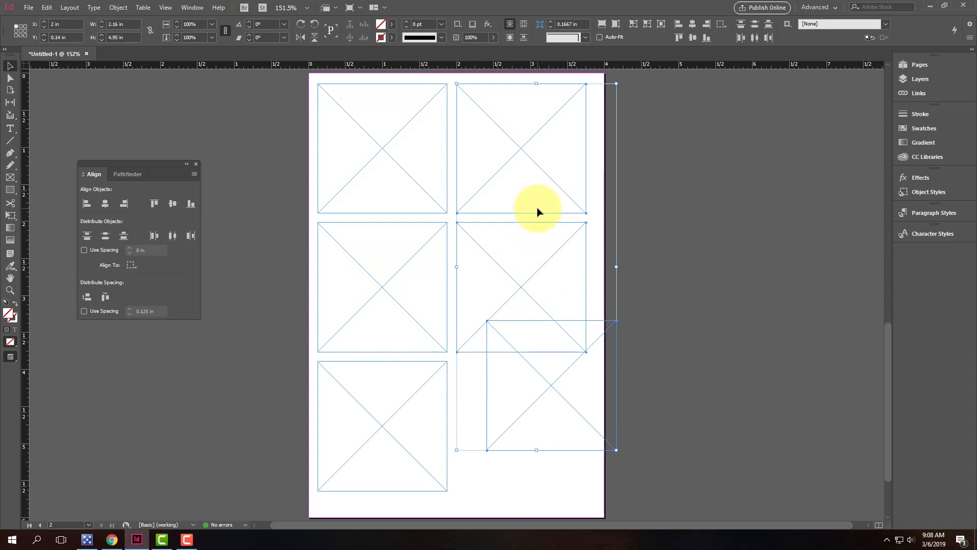
{"action": "left_click", "coordinate": [86, 296]}
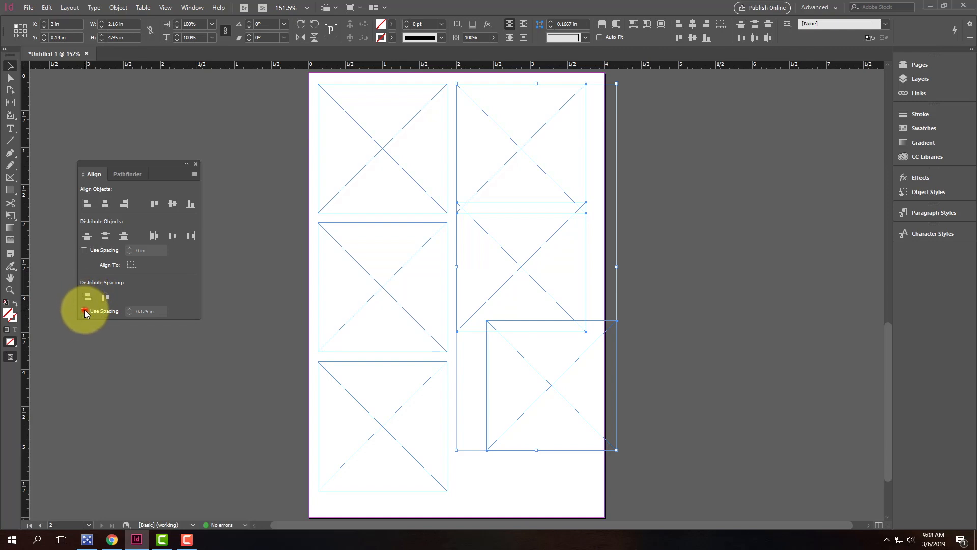
{"action": "left_click", "coordinate": [84, 311]}
{"action": "left_click", "coordinate": [87, 297]}
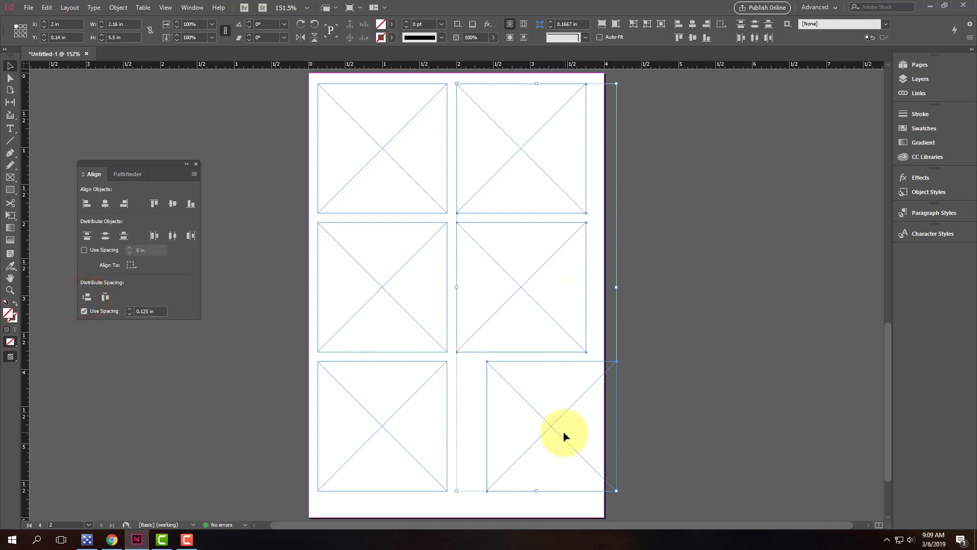
Step: Align the right edge of the lower-right frame to the middle-right frame as key object
{"action": "left_click", "coordinate": [673, 367]}
{"action": "left_click_drag", "start_coordinate": [665, 307], "coordinate": [465, 432]}
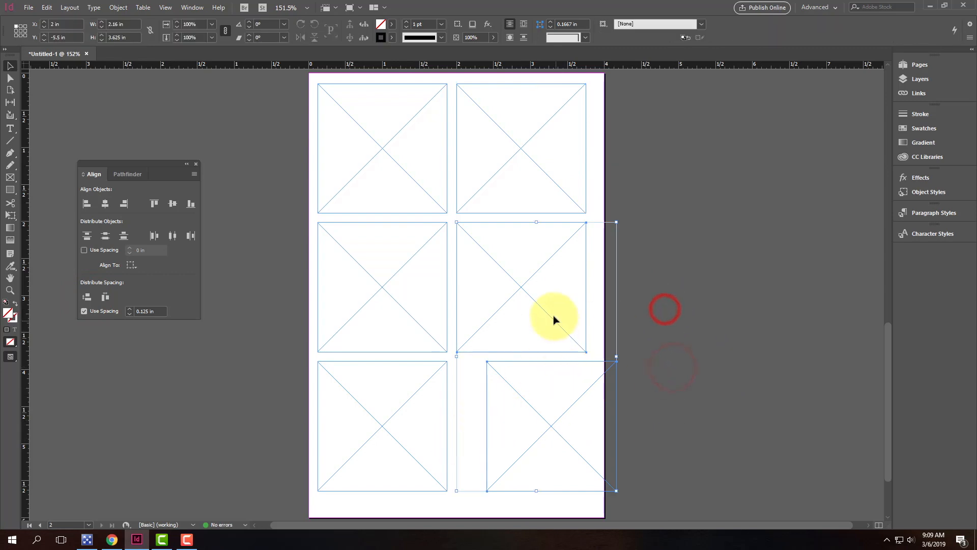
{"action": "left_click", "coordinate": [541, 305]}
{"action": "left_click", "coordinate": [124, 204]}
{"action": "left_click", "coordinate": [681, 324]}
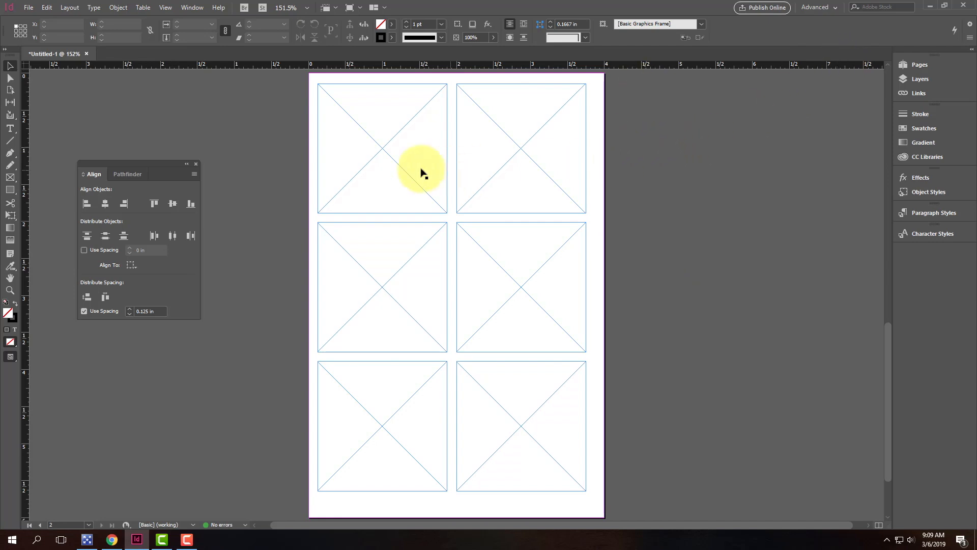
Step: Combine the four frames of the top and middle rows into one compound path
{"action": "left_click", "coordinate": [377, 158]}
{"action": "left_click", "coordinate": [493, 171]}
{"action": "left_click", "coordinate": [393, 270]}
{"action": "left_click", "coordinate": [550, 270]}
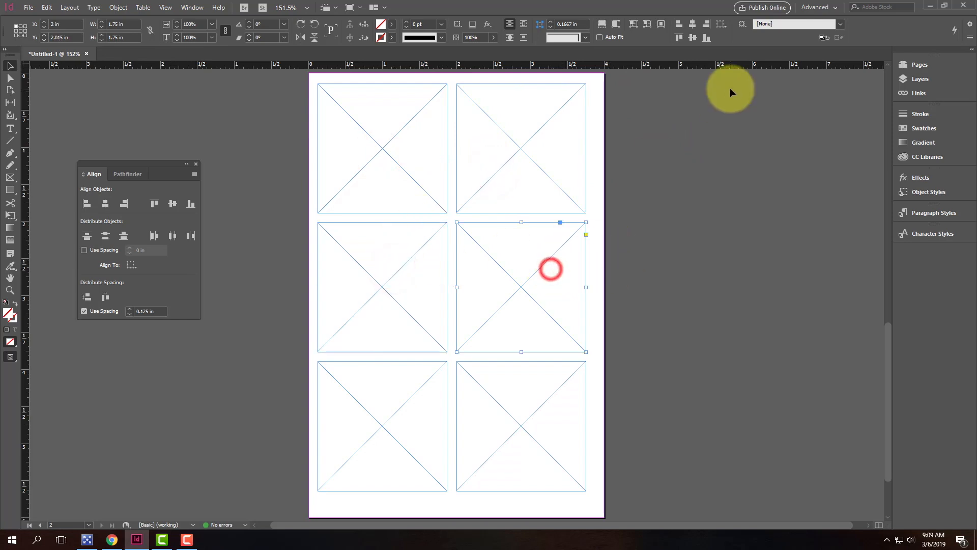
{"action": "left_click_drag", "start_coordinate": [684, 141], "coordinate": [393, 297]}
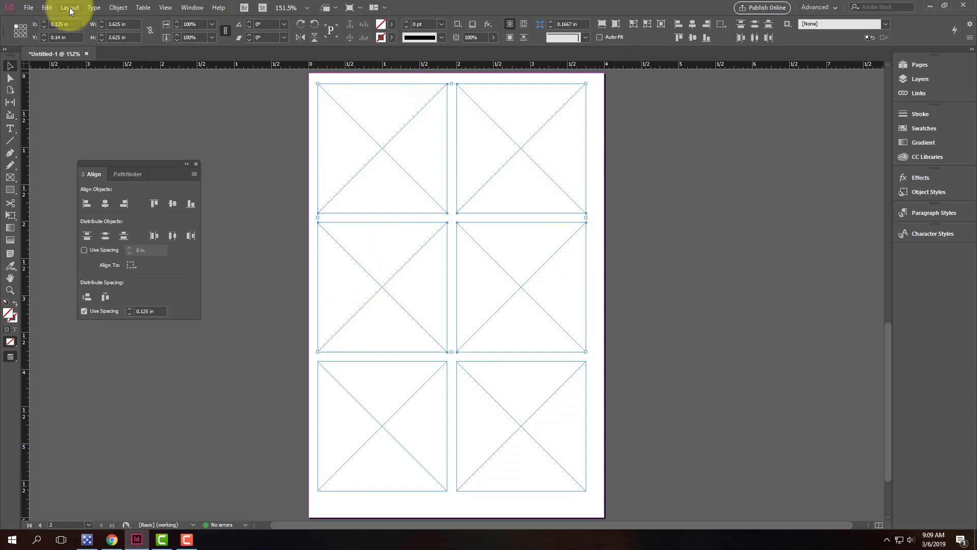
{"action": "left_click", "coordinate": [112, 9]}
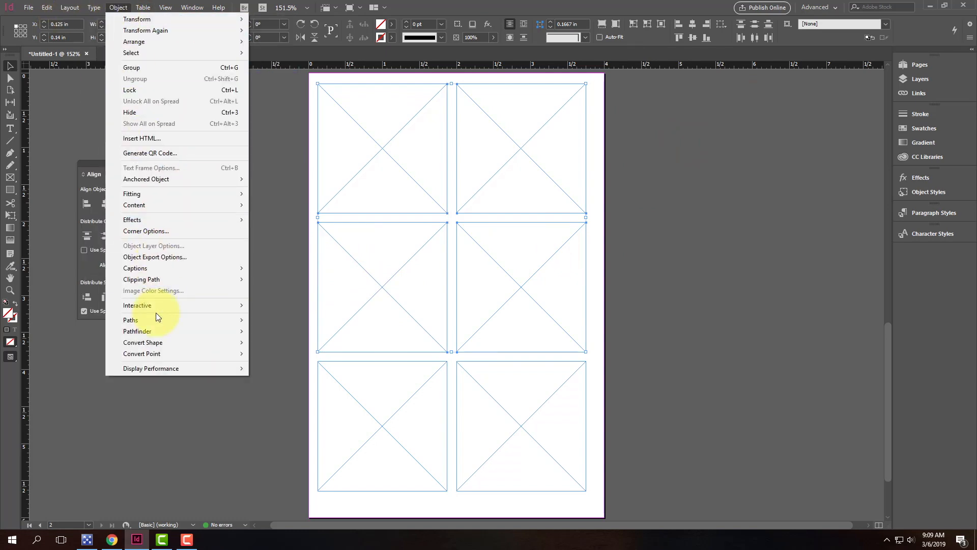
{"action": "mouse_move", "coordinate": [155, 321]}
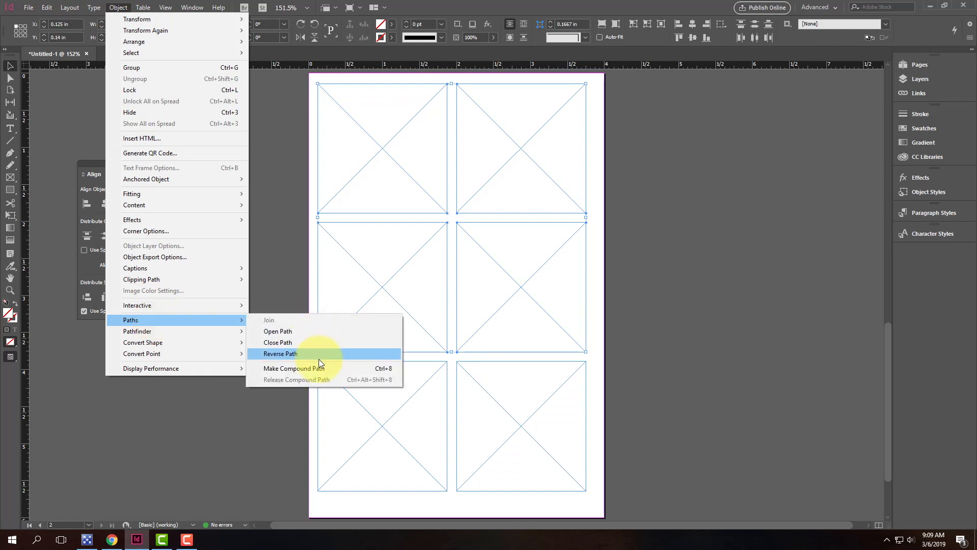
{"action": "left_click", "coordinate": [321, 370]}
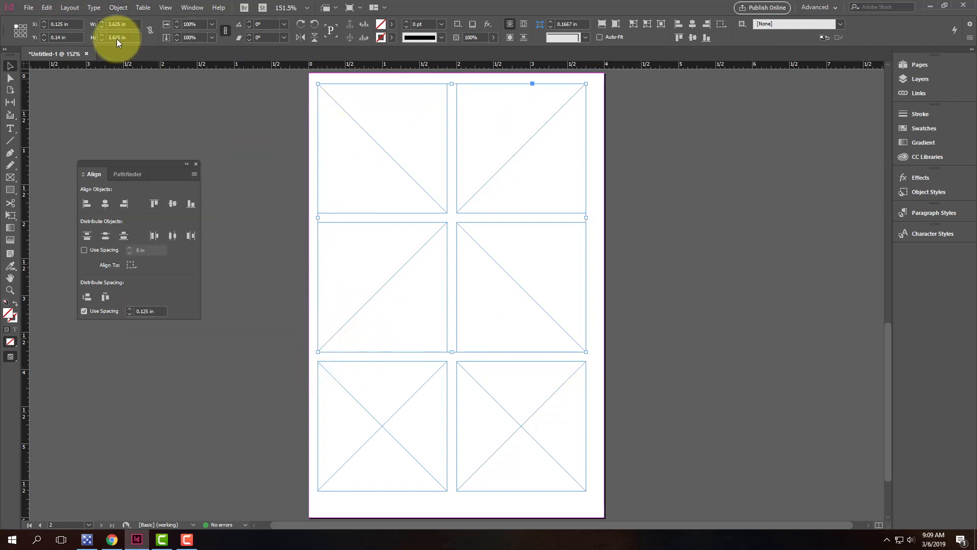
Step: Place the abstract-black-and-white-architecture-structure-bridge-skyscraper image from the Ex111 - Sample Files folder into the four-part compound frame
{"action": "left_click", "coordinate": [28, 8]}
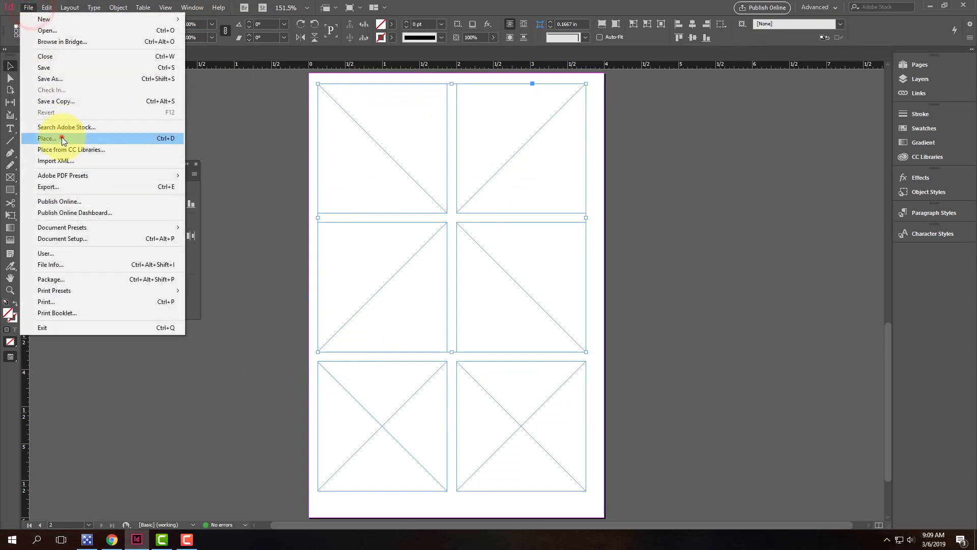
{"action": "left_click", "coordinate": [61, 138]}
{"action": "left_click", "coordinate": [682, 217]}
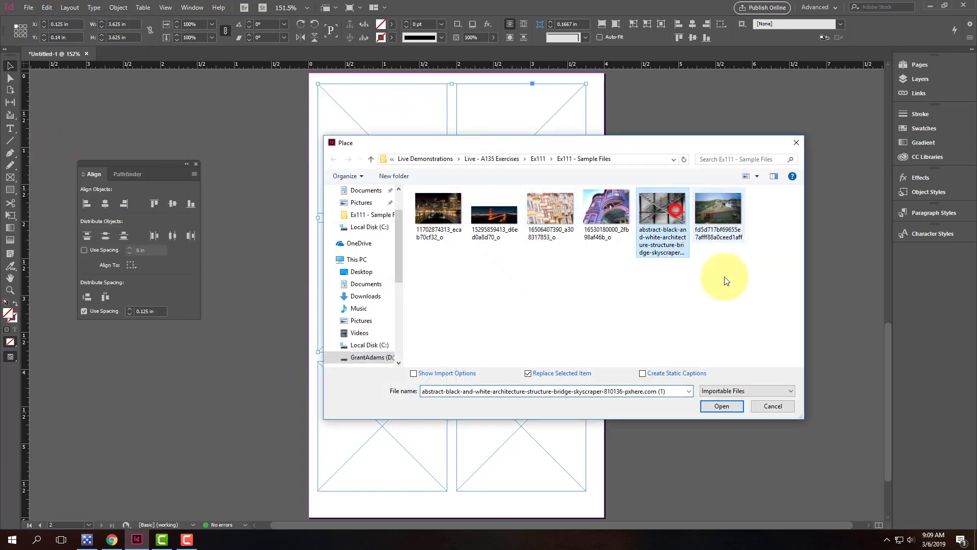
{"action": "left_click", "coordinate": [706, 213]}
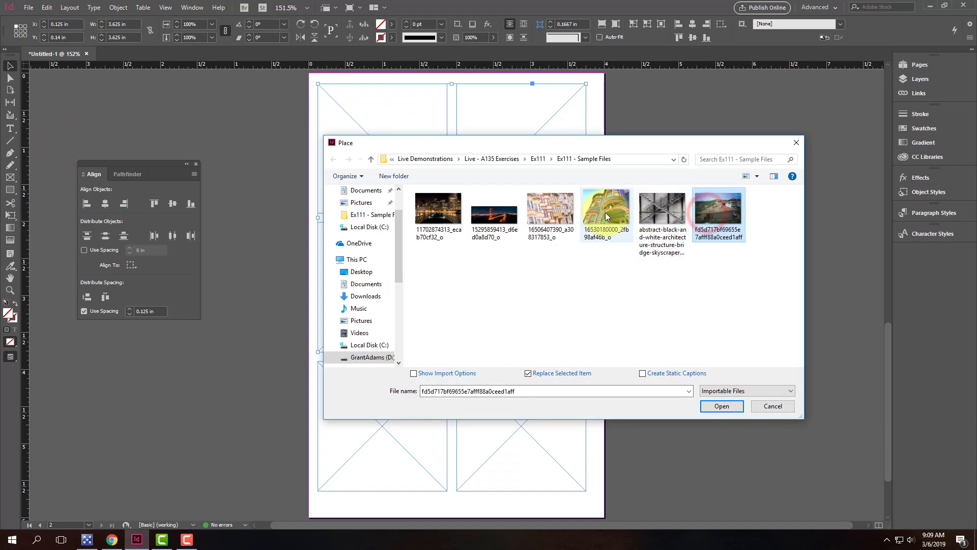
{"action": "left_click", "coordinate": [662, 206]}
{"action": "left_click", "coordinate": [723, 406]}
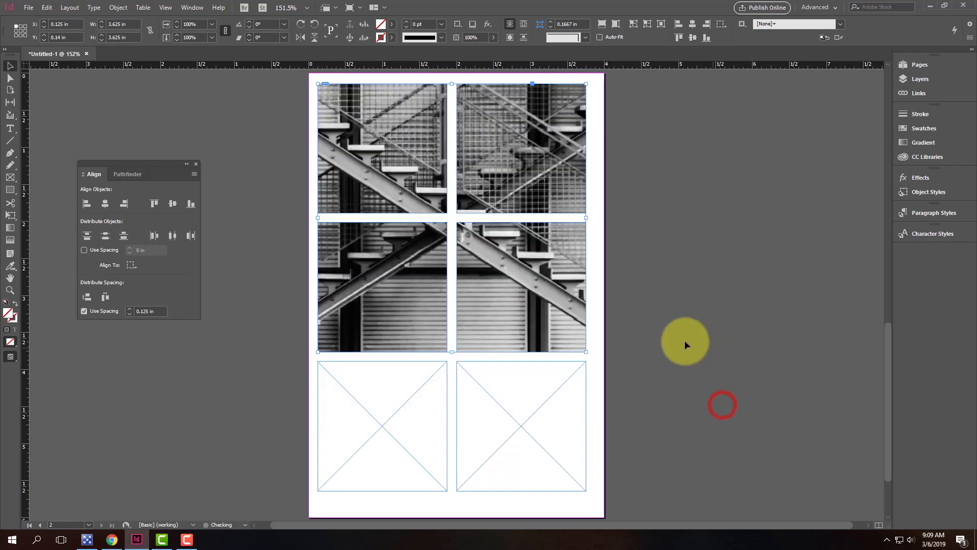
Step: Fit the placed staircase image with Fill Frame Proportionally and deselect it
{"action": "right_click", "coordinate": [500, 156]}
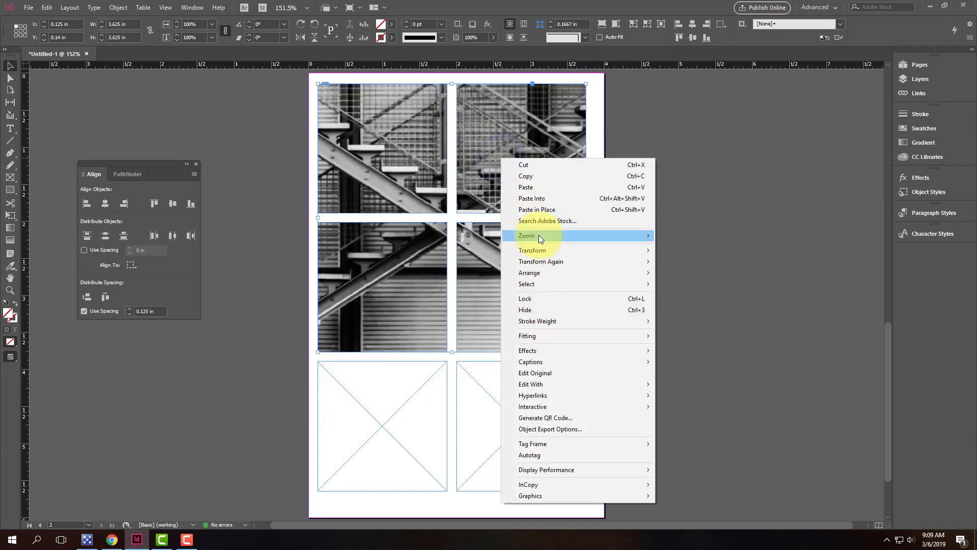
{"action": "mouse_move", "coordinate": [560, 336]}
{"action": "left_click", "coordinate": [696, 339]}
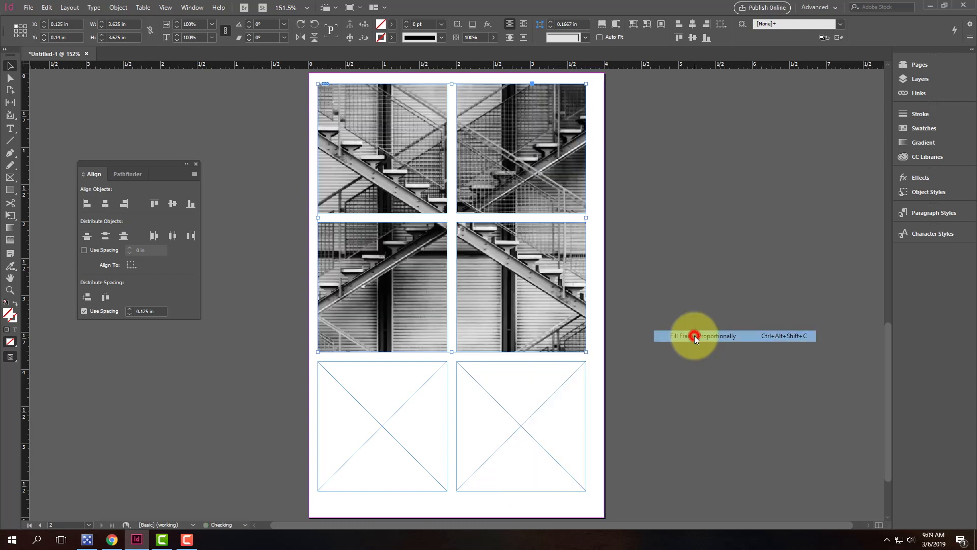
{"action": "left_click", "coordinate": [696, 279]}
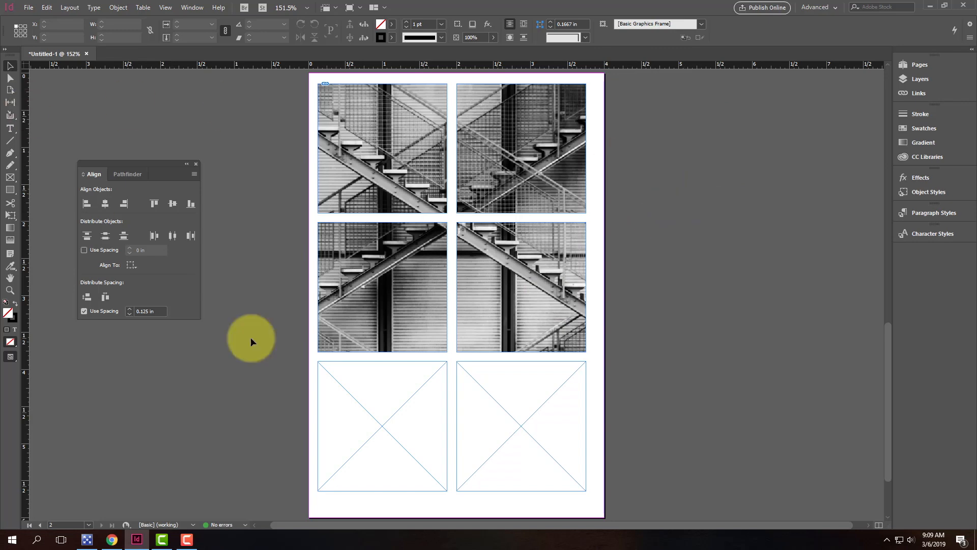
Step: Delete the two empty bottom-row frames below the image
{"action": "scroll", "coordinate": [452, 356], "scroll_direction": "down", "scroll_amount": 3}
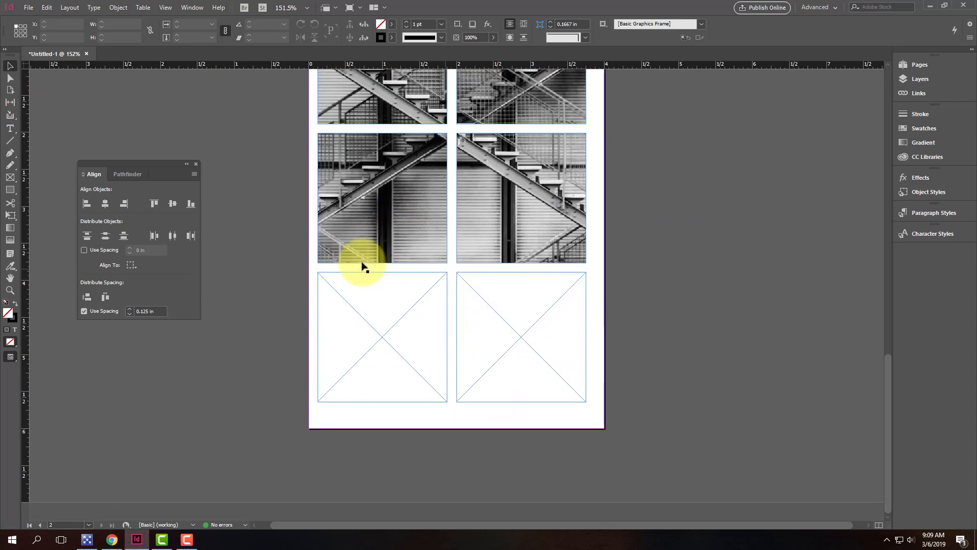
{"action": "left_click_drag", "start_coordinate": [666, 320], "coordinate": [365, 394]}
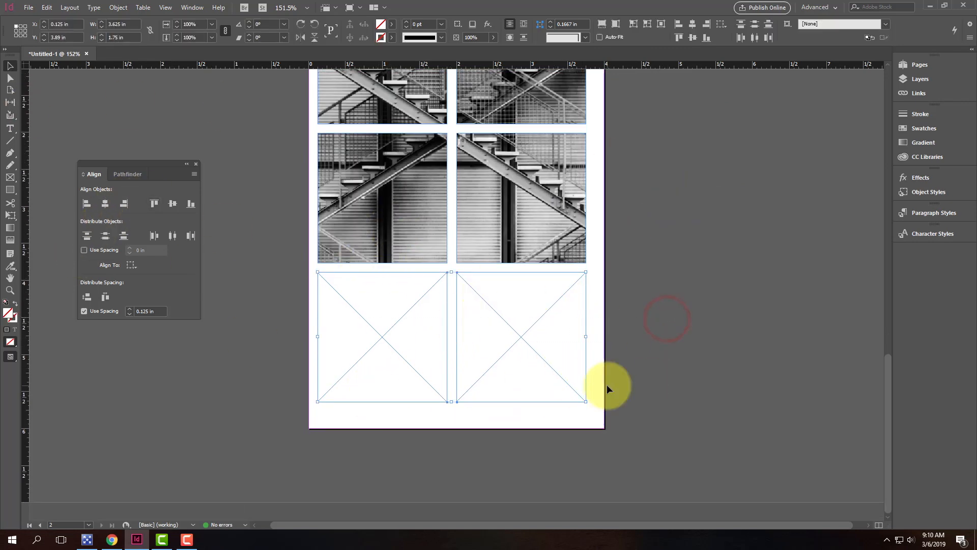
{"action": "key", "text": "Delete"}
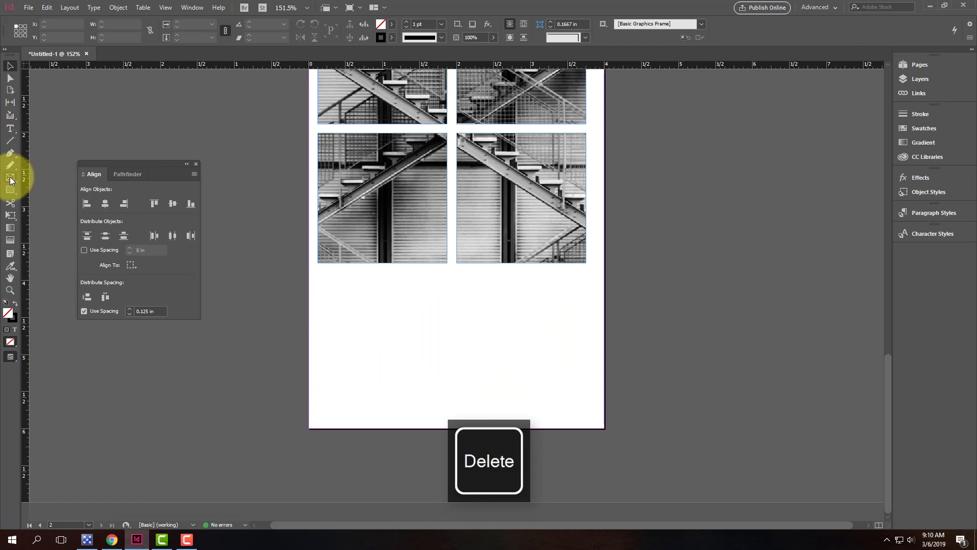
Step: Create a 1 in by 1 in rectangle frame in the blank area below the image, at about X 0.6 in, Y 4.56 in
{"action": "left_click", "coordinate": [11, 177]}
{"action": "left_click", "coordinate": [353, 322]}
{"action": "type", "text": "1"}
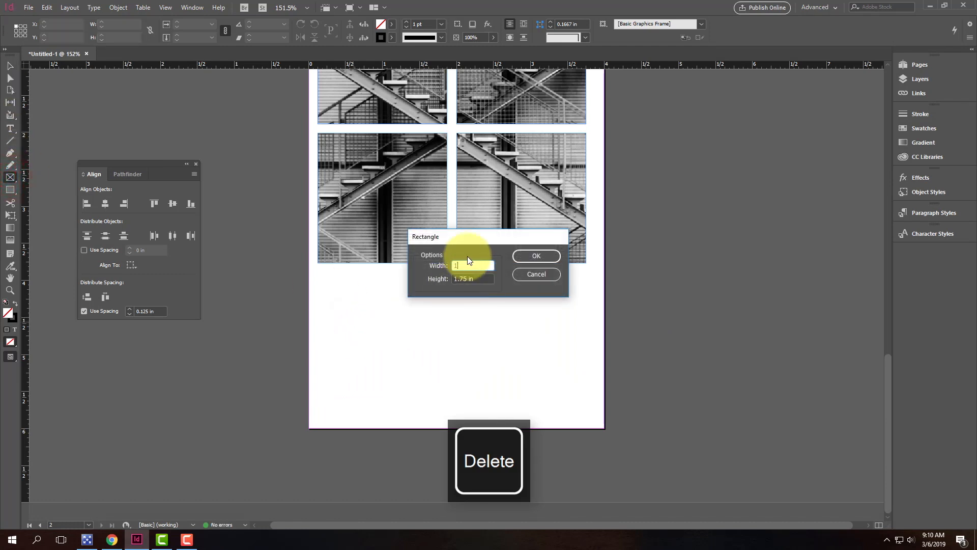
{"action": "key", "text": "Tab"}
{"action": "type", "text": "1"}
{"action": "key", "text": "Tab"}
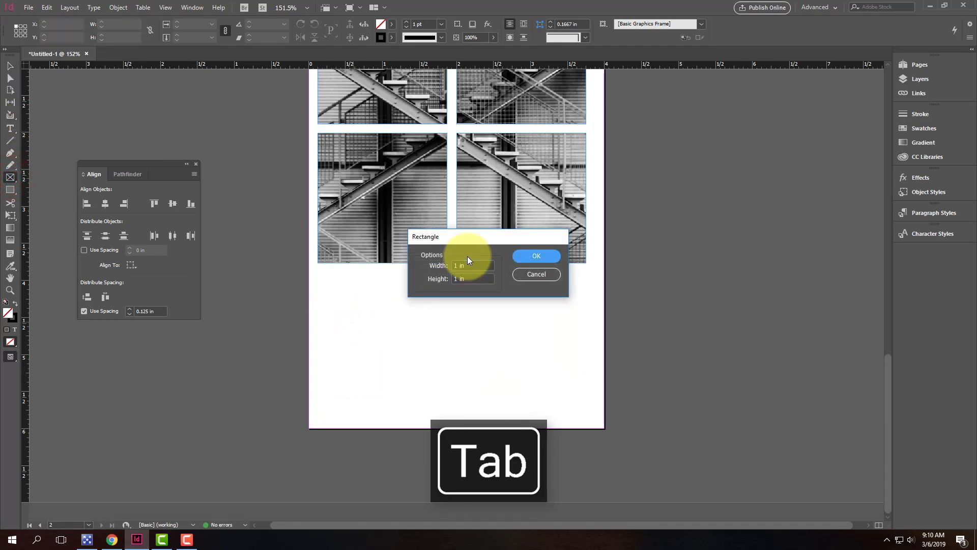
{"action": "left_click", "coordinate": [537, 256]}
{"action": "left_click", "coordinate": [10, 65]}
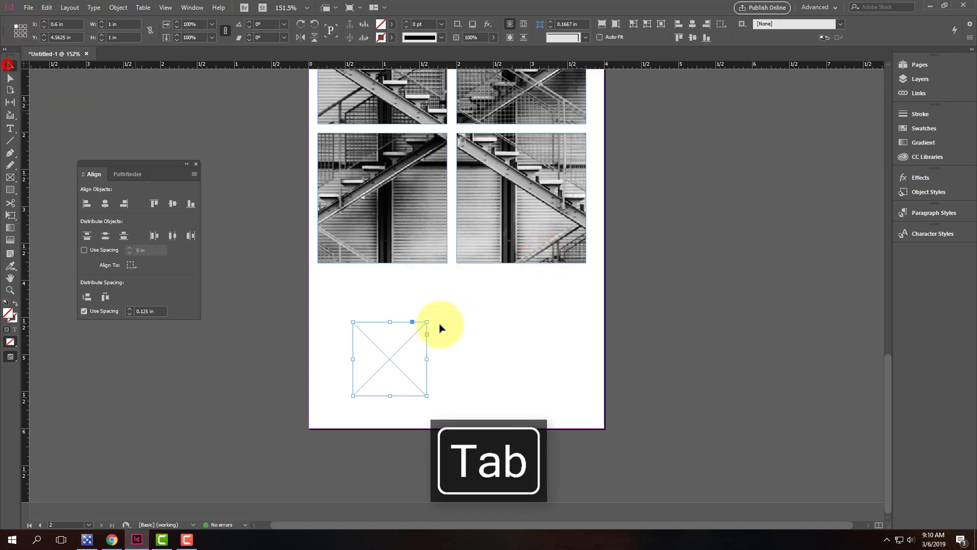
Step: Copy the 1 in frame and paste four duplicates in a rough row beside it, extending past the page's right edge
{"action": "left_click", "coordinate": [482, 306]}
{"action": "left_click", "coordinate": [403, 344]}
{"action": "key", "text": "ctrl+c"}
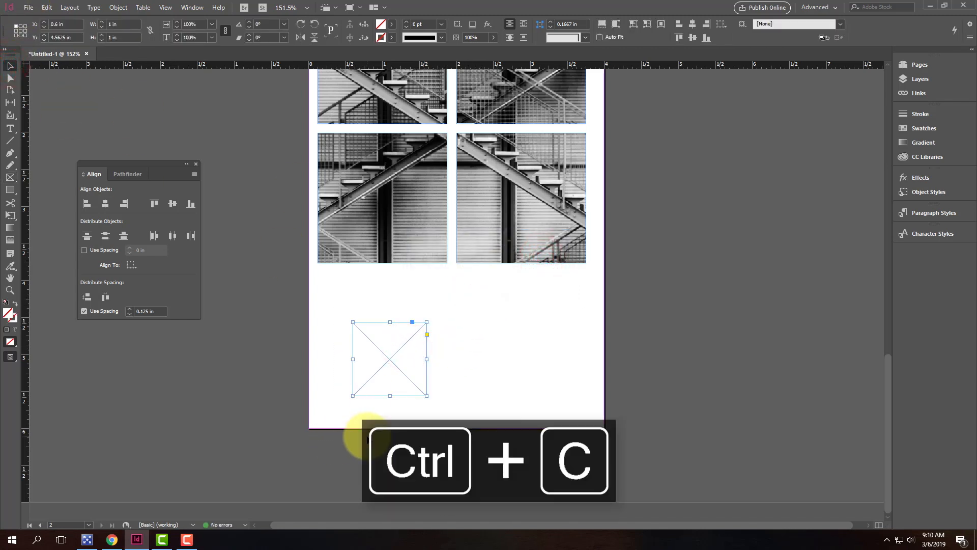
{"action": "key", "text": "ctrl+v"}
{"action": "left_click_drag", "start_coordinate": [447, 292], "coordinate": [460, 369]}
{"action": "key", "text": "ctrl+v"}
{"action": "left_click_drag", "start_coordinate": [448, 293], "coordinate": [520, 359]}
{"action": "key", "text": "ctrl+v"}
{"action": "left_click_drag", "start_coordinate": [443, 300], "coordinate": [737, 356]}
{"action": "key", "text": "ctrl+v"}
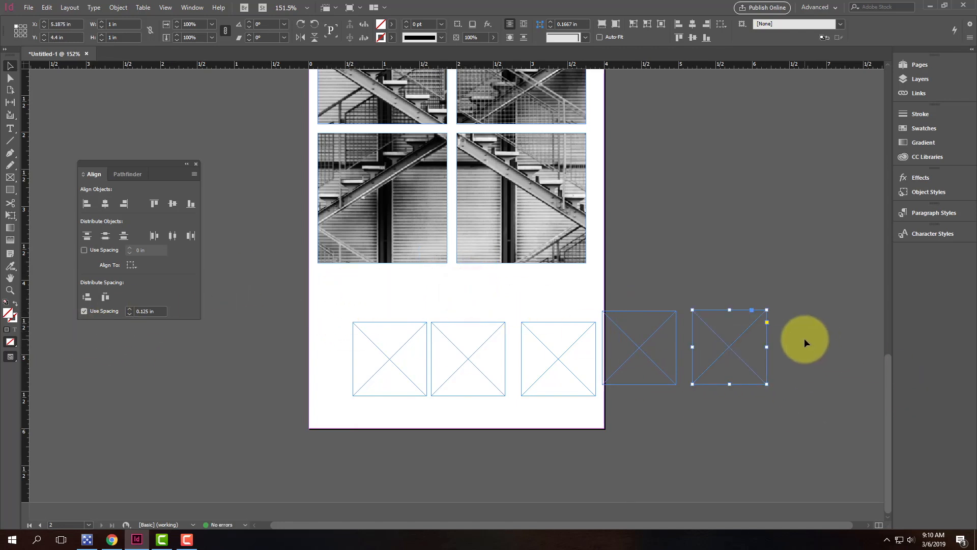
Step: Align the top edges of the five small frames to the leftmost one as key object
{"action": "left_click_drag", "start_coordinate": [804, 340], "coordinate": [311, 378]}
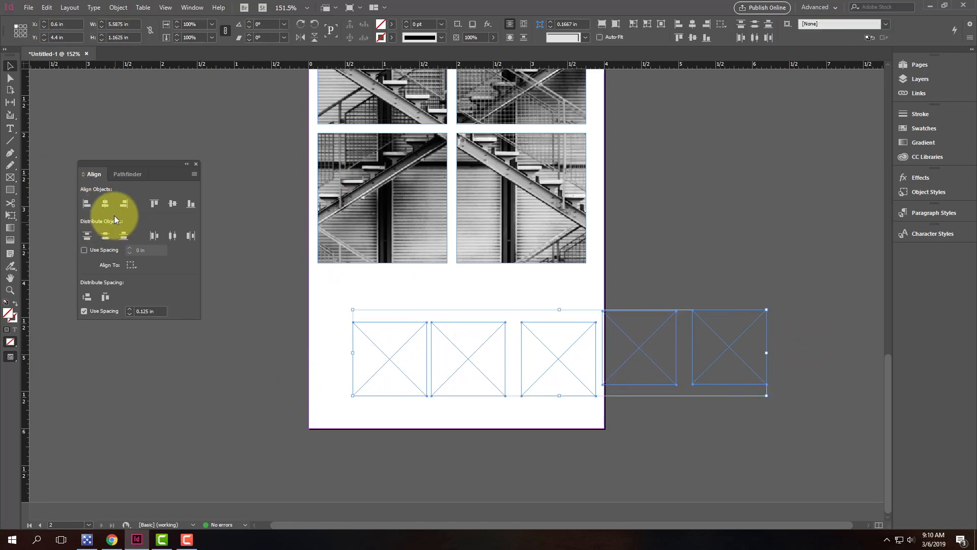
{"action": "left_click", "coordinate": [403, 349]}
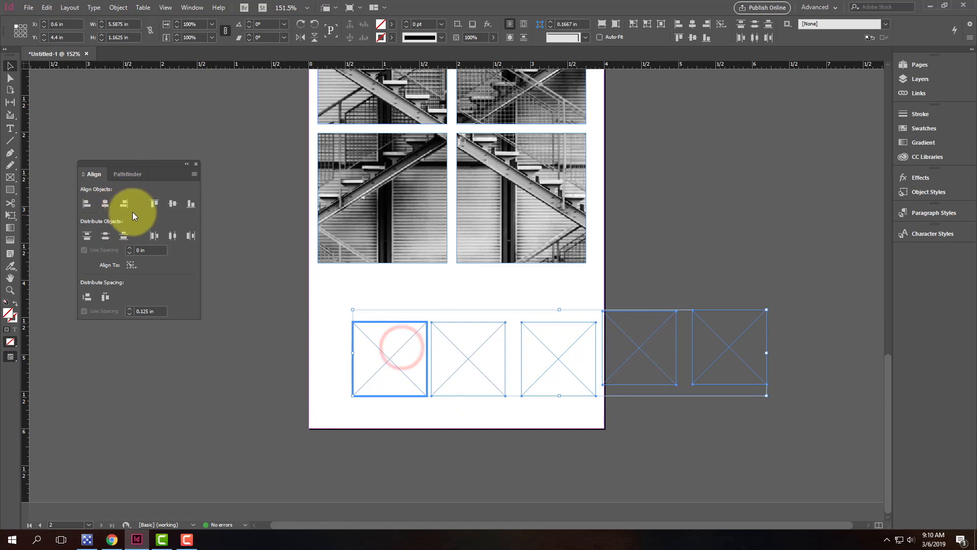
{"action": "left_click", "coordinate": [150, 204]}
Step: Distribute the five small frames evenly by their horizontal centers
{"action": "left_click", "coordinate": [764, 275]}
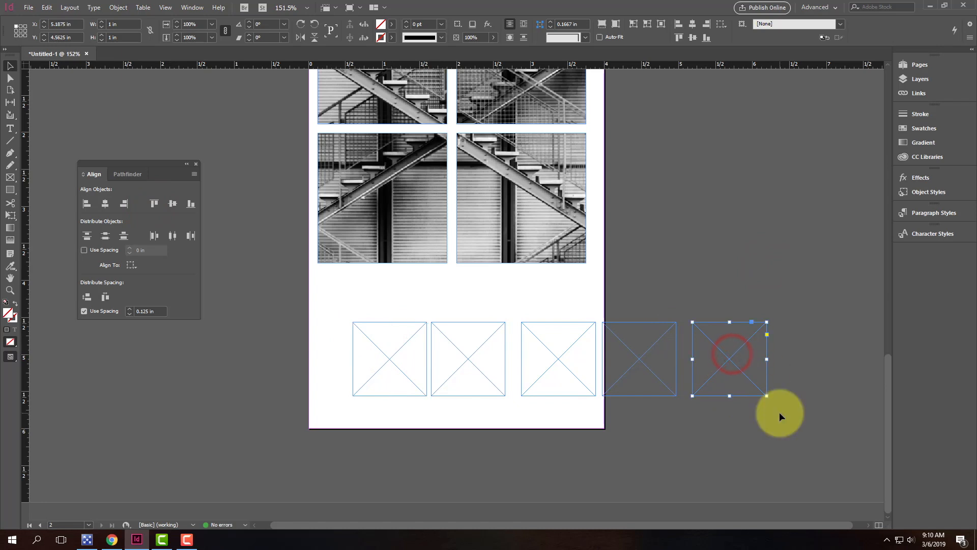
{"action": "left_click_drag", "start_coordinate": [830, 289], "coordinate": [387, 414]}
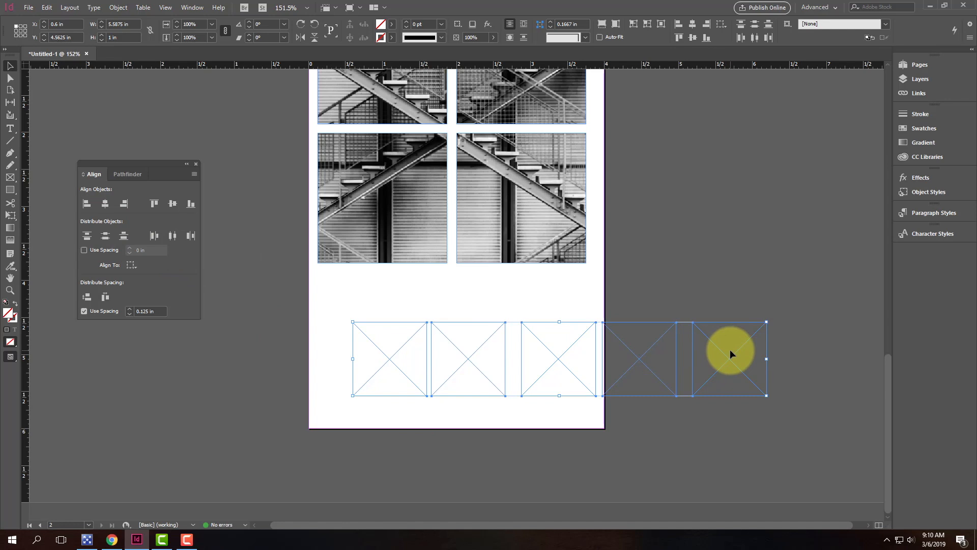
{"action": "left_click", "coordinate": [171, 237]}
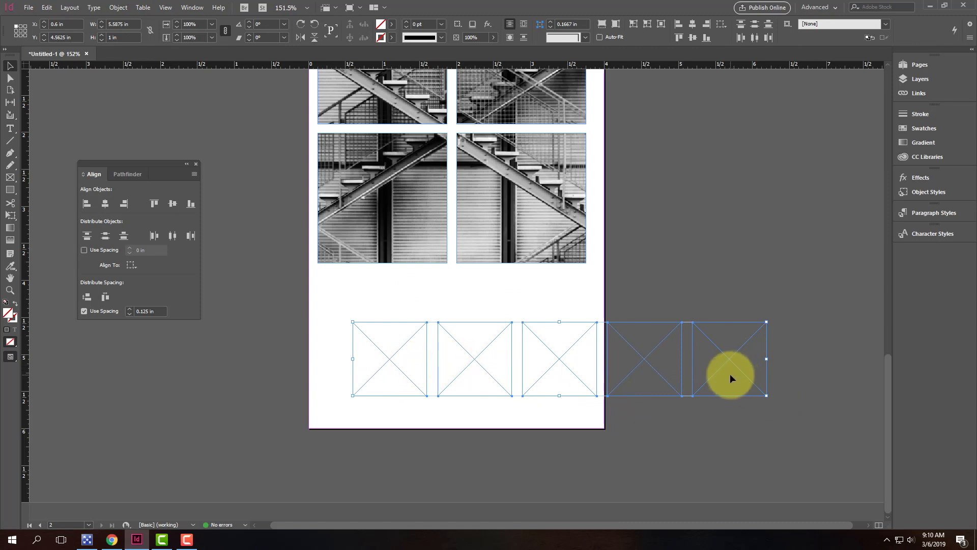
Step: Combine the row of five small frames into one compound path
{"action": "left_click_drag", "start_coordinate": [803, 281], "coordinate": [219, 399]}
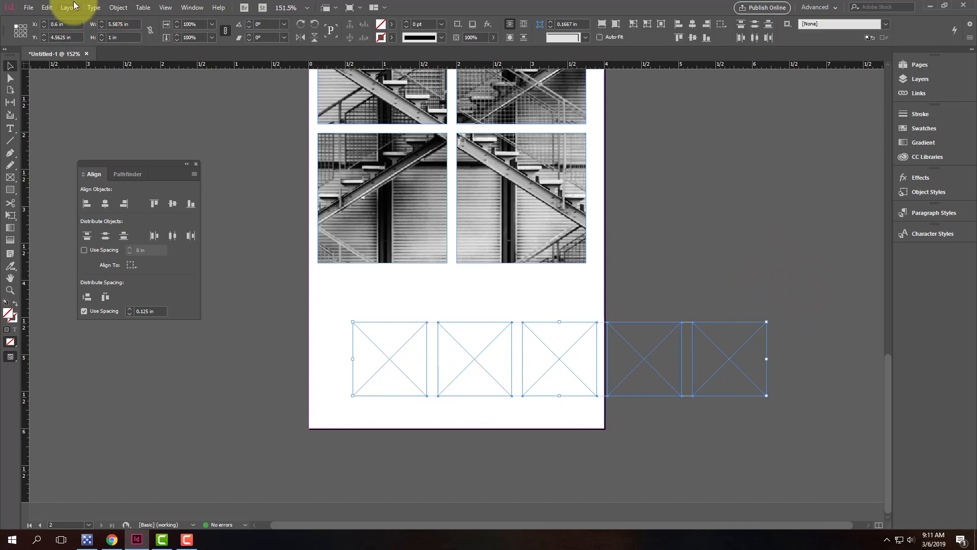
{"action": "left_click", "coordinate": [122, 7]}
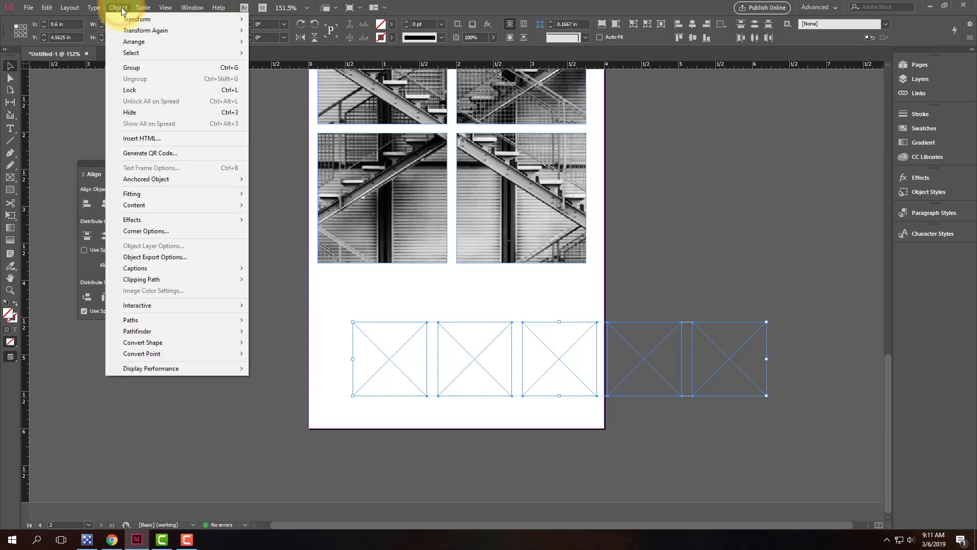
{"action": "mouse_move", "coordinate": [163, 322]}
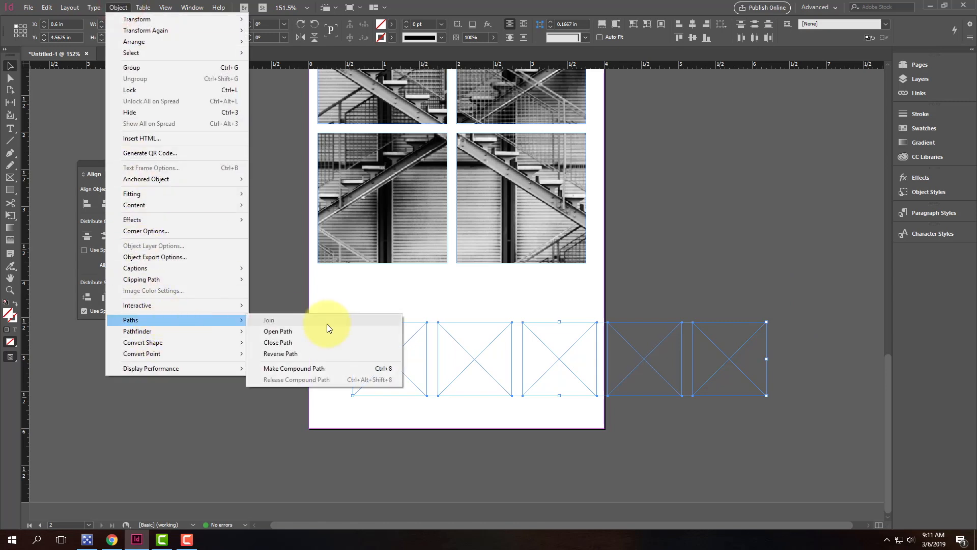
{"action": "left_click", "coordinate": [328, 370]}
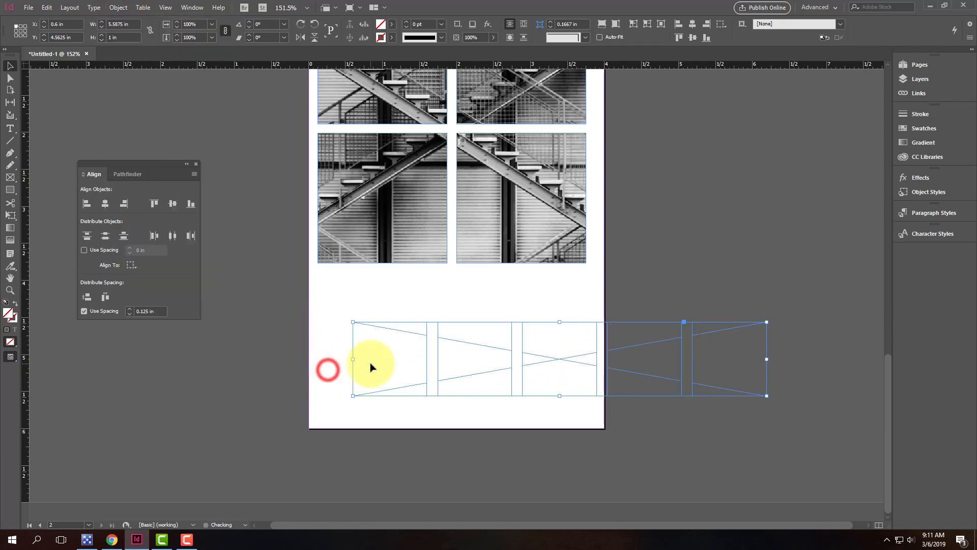
{"action": "left_click", "coordinate": [28, 7]}
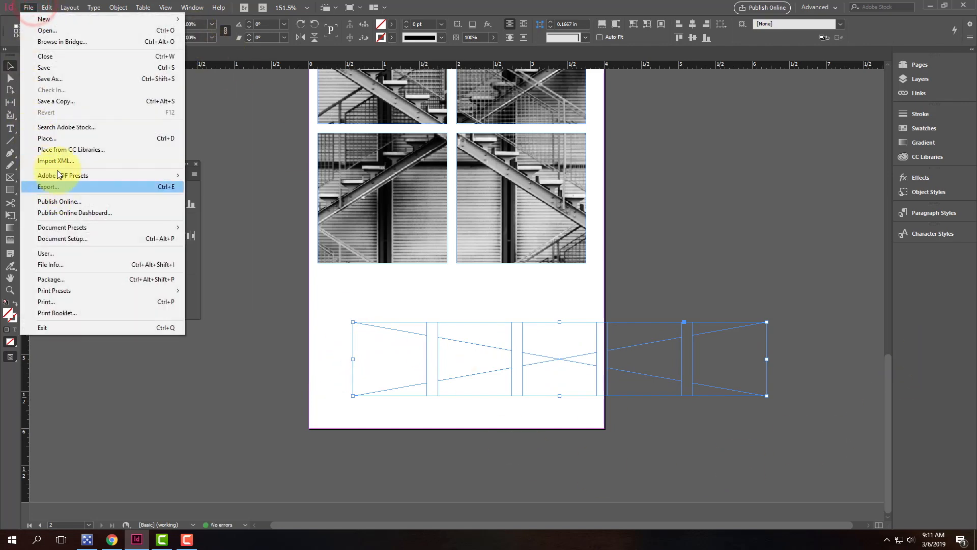
{"action": "left_click", "coordinate": [58, 139]}
{"action": "left_click", "coordinate": [618, 211]}
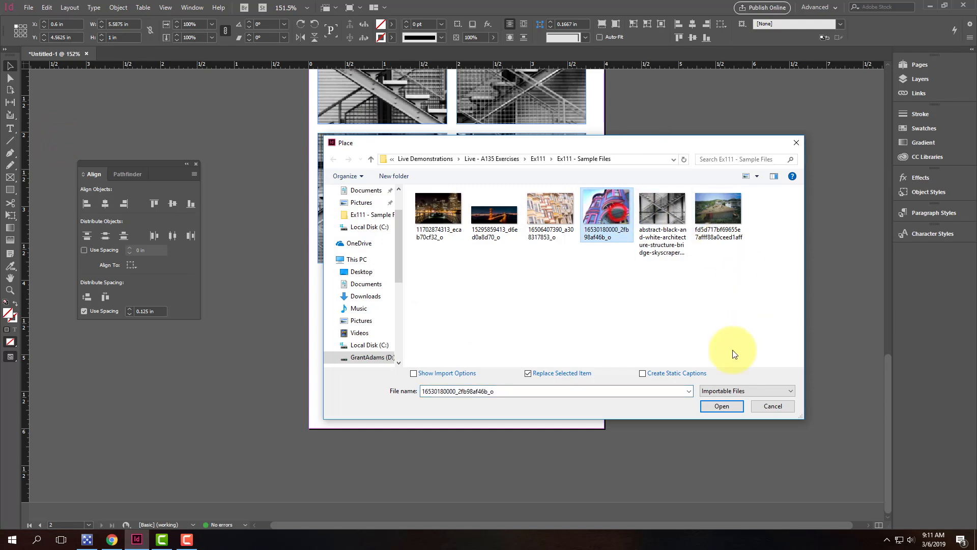
{"action": "left_click", "coordinate": [728, 410]}
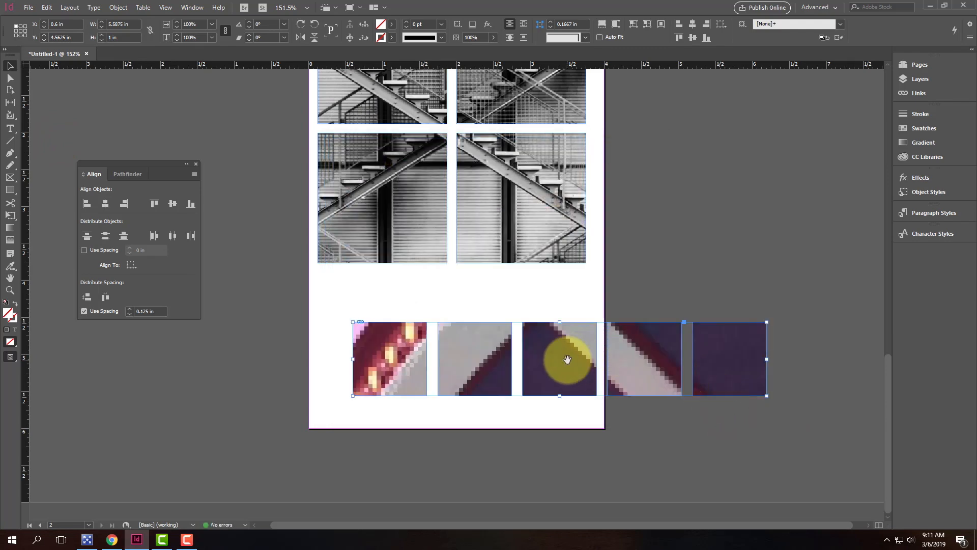
{"action": "right_click", "coordinate": [566, 359]}
{"action": "mouse_move", "coordinate": [647, 193]}
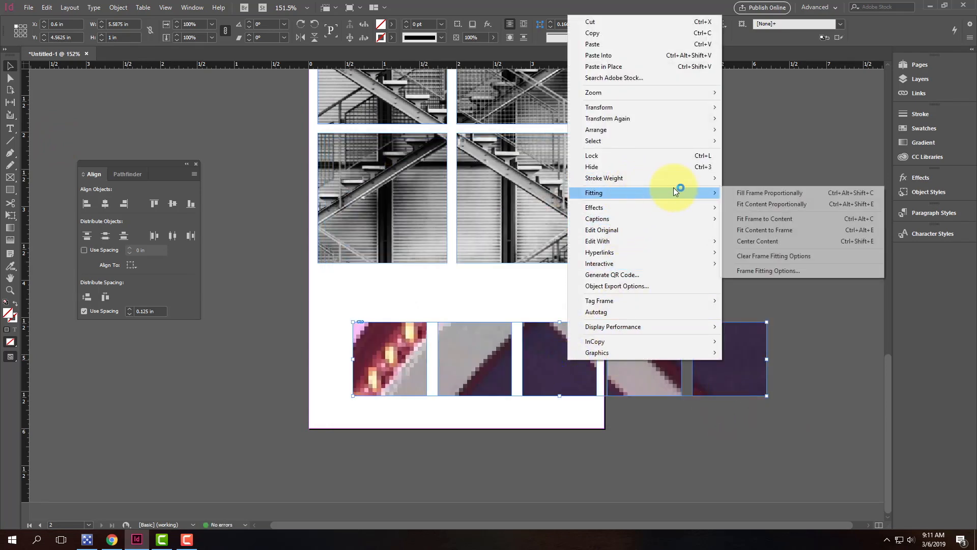
{"action": "left_click", "coordinate": [743, 194]}
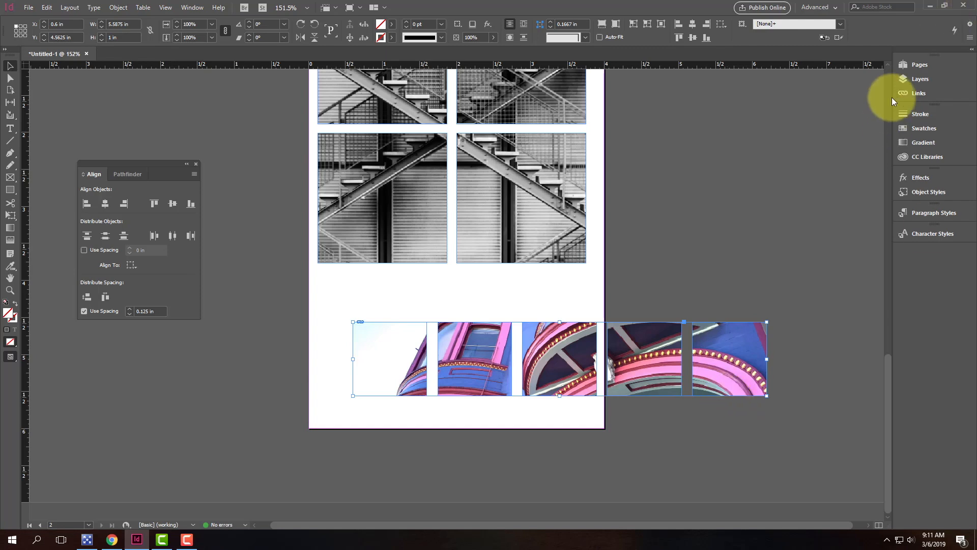
Step: Add a third page to the document
{"action": "left_click", "coordinate": [929, 66]}
{"action": "left_click", "coordinate": [863, 332]}
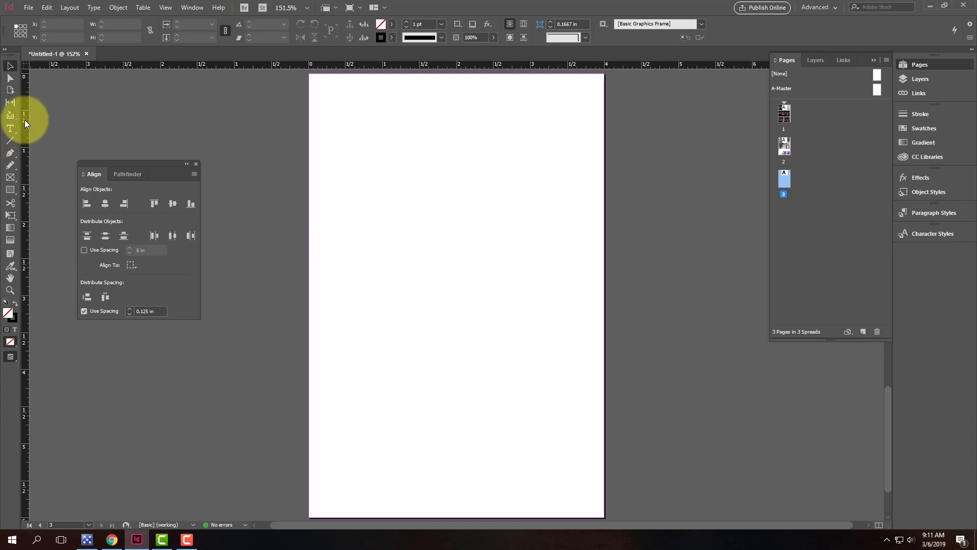
{"action": "left_click", "coordinate": [10, 177]}
{"action": "left_click_drag", "start_coordinate": [337, 152], "coordinate": [533, 339]}
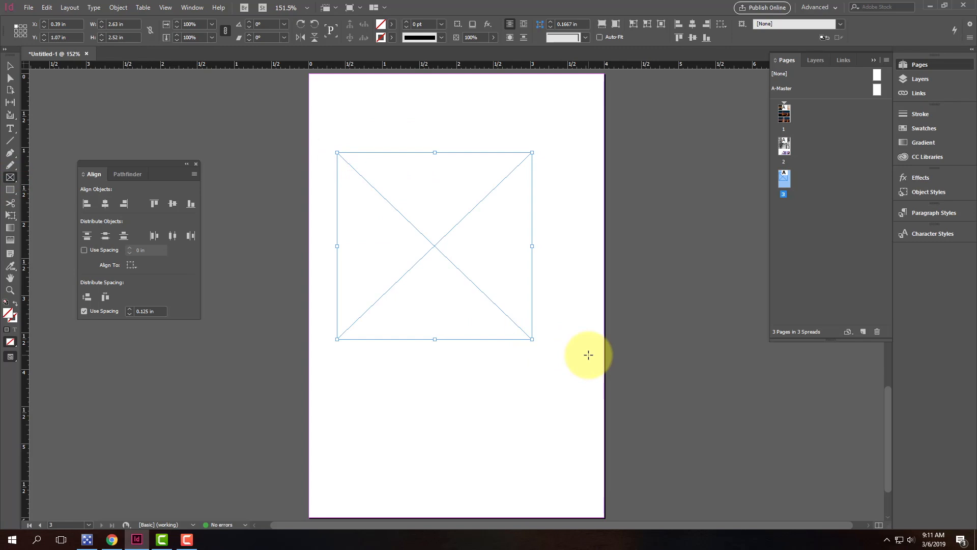
{"action": "key", "text": "Delete"}
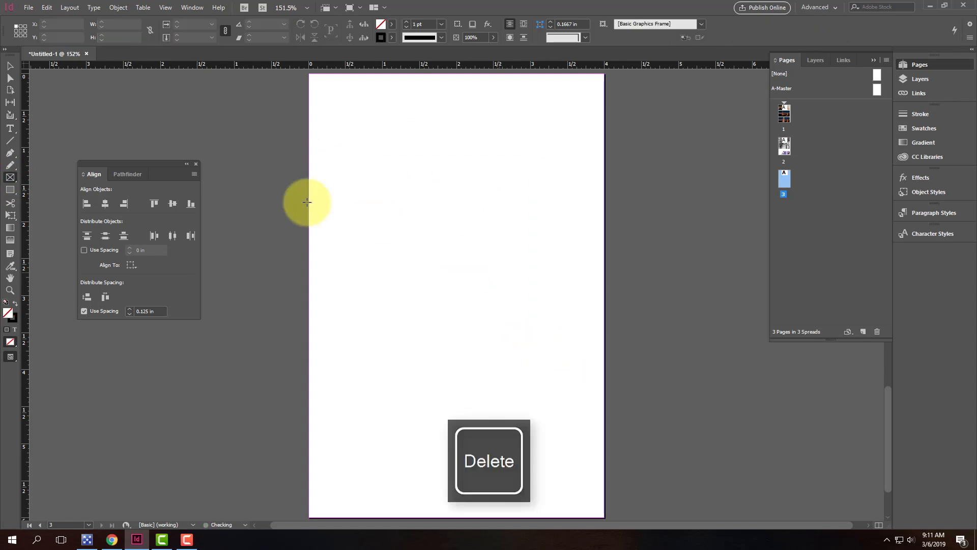
Step: Draw a closed six-point Pen path forming a diagonal band across page 3 from its top-left to bottom-right corner, about 4.06 by 6.11 in
{"action": "left_click", "coordinate": [10, 152]}
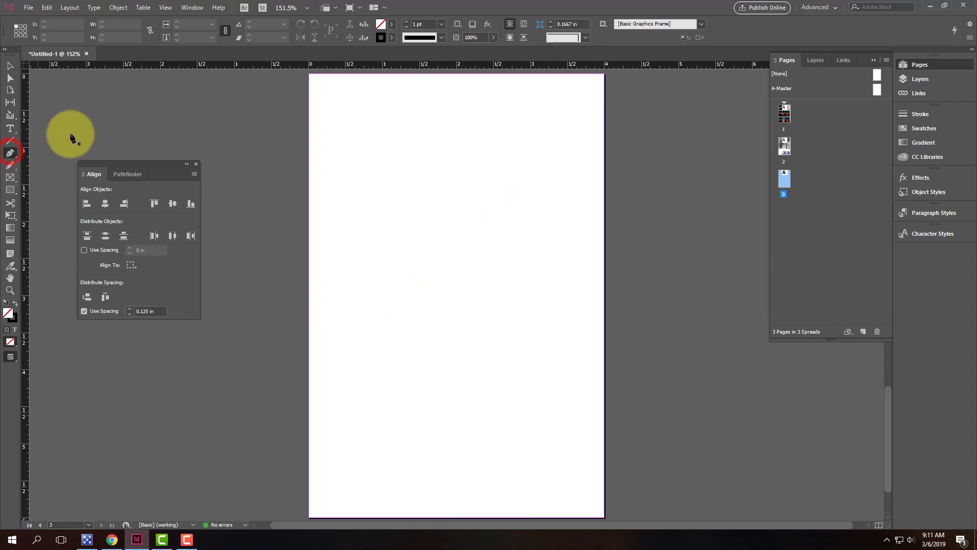
{"action": "left_click", "coordinate": [327, 76]}
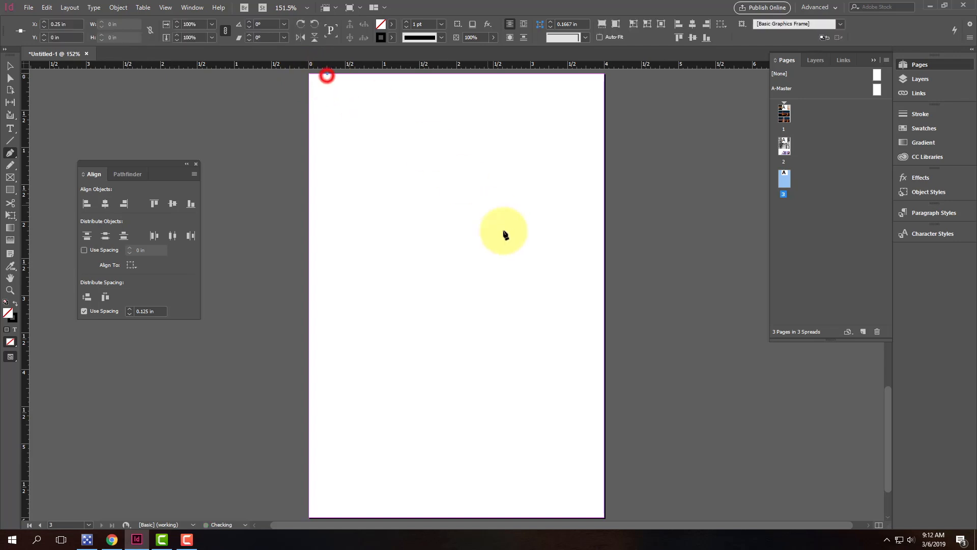
{"action": "left_click", "coordinate": [609, 388]}
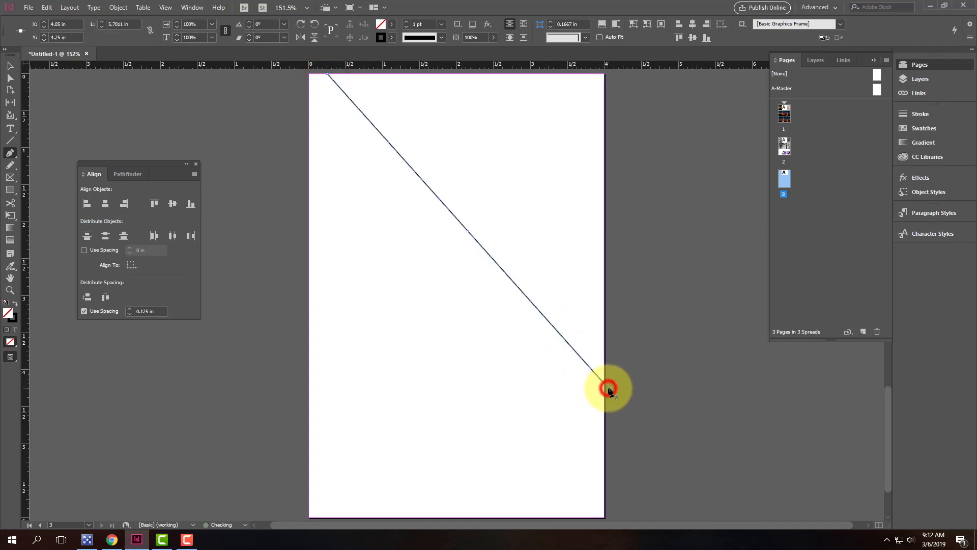
{"action": "left_click", "coordinate": [606, 518]}
{"action": "left_click", "coordinate": [452, 518]}
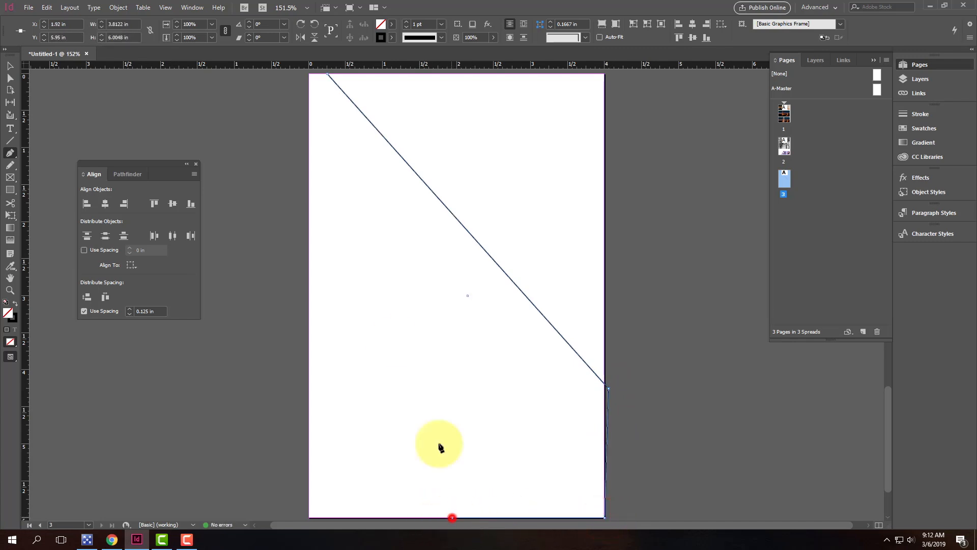
{"action": "left_click", "coordinate": [309, 162]}
{"action": "left_click", "coordinate": [309, 75]}
{"action": "left_click", "coordinate": [328, 76]}
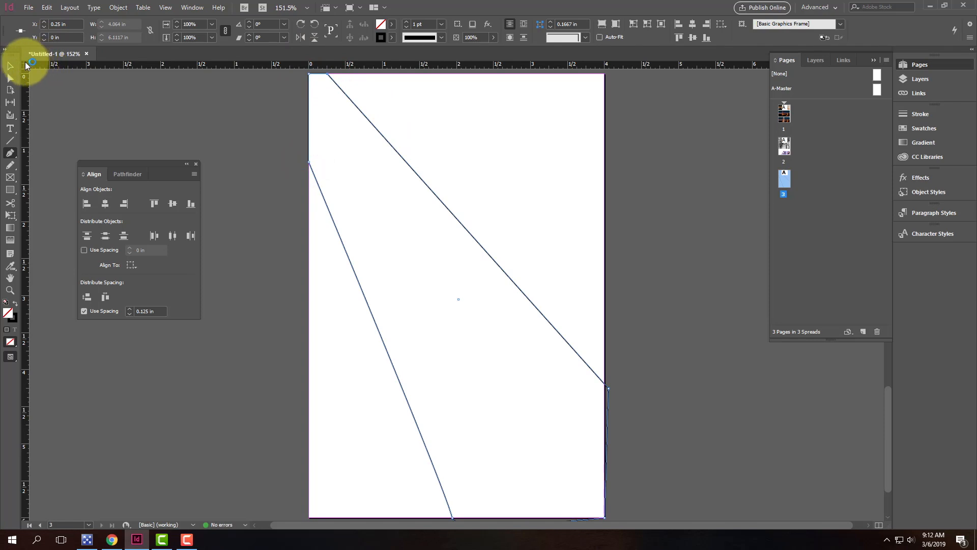
Step: Set the default stroke to none and remove the stroke from the diagonal shape on page 3
{"action": "left_click", "coordinate": [9, 65]}
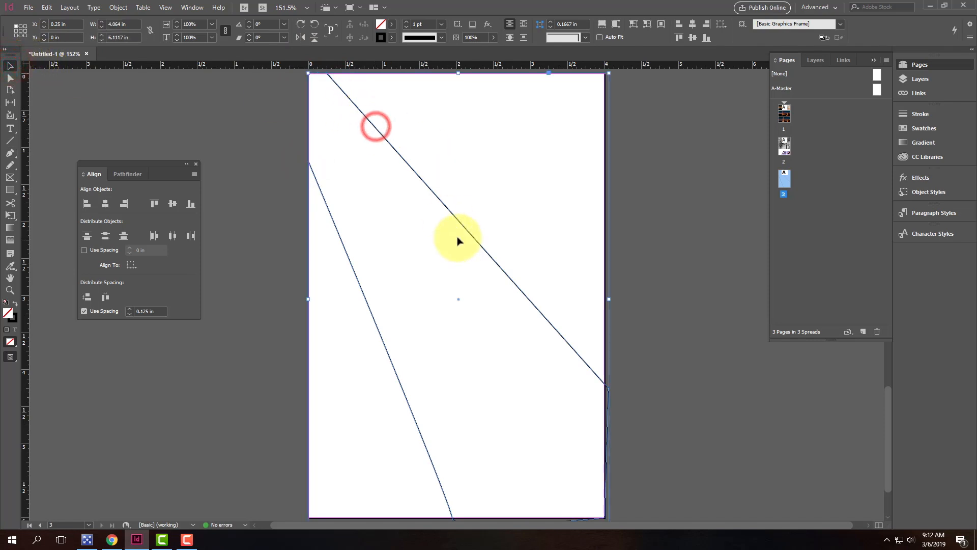
{"action": "left_click", "coordinate": [446, 208]}
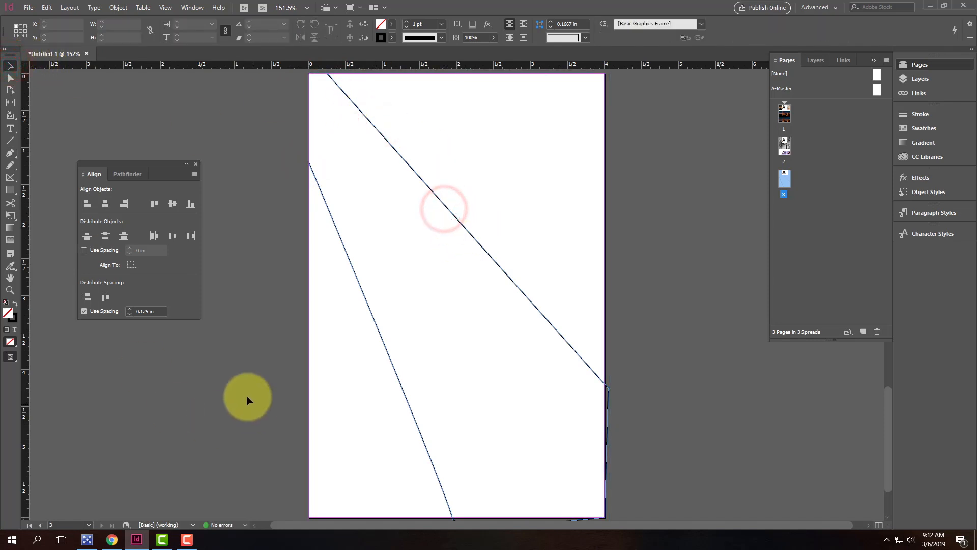
{"action": "left_click", "coordinate": [14, 318]}
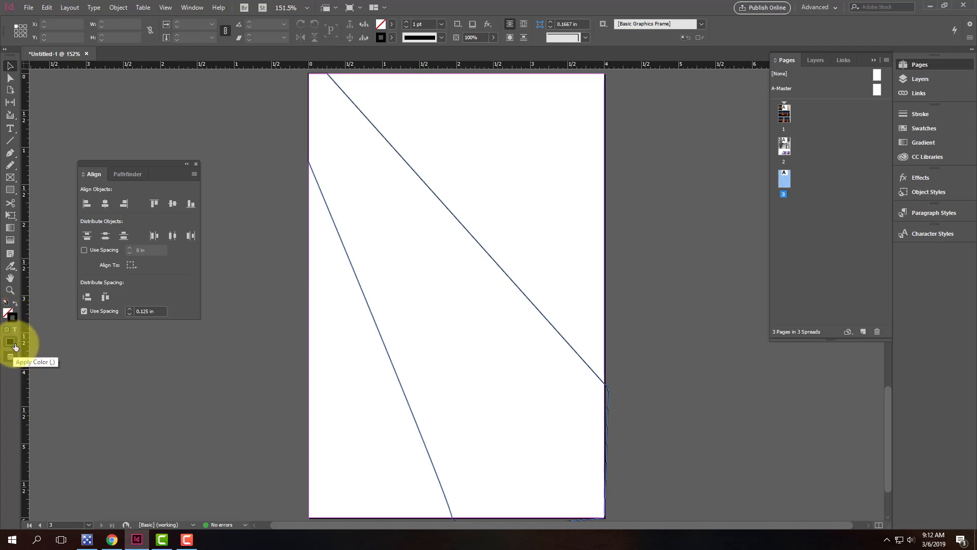
{"action": "left_click", "coordinate": [14, 346]}
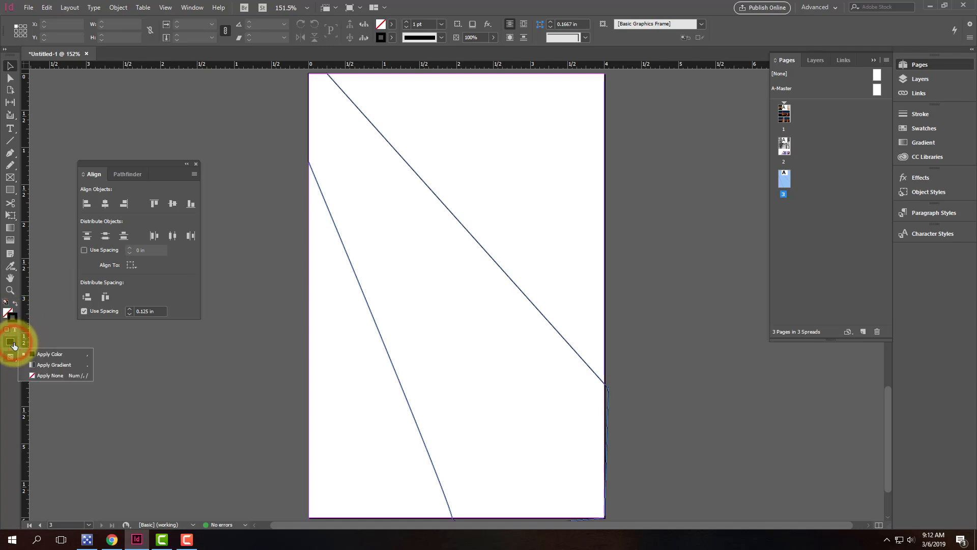
{"action": "left_click", "coordinate": [54, 376]}
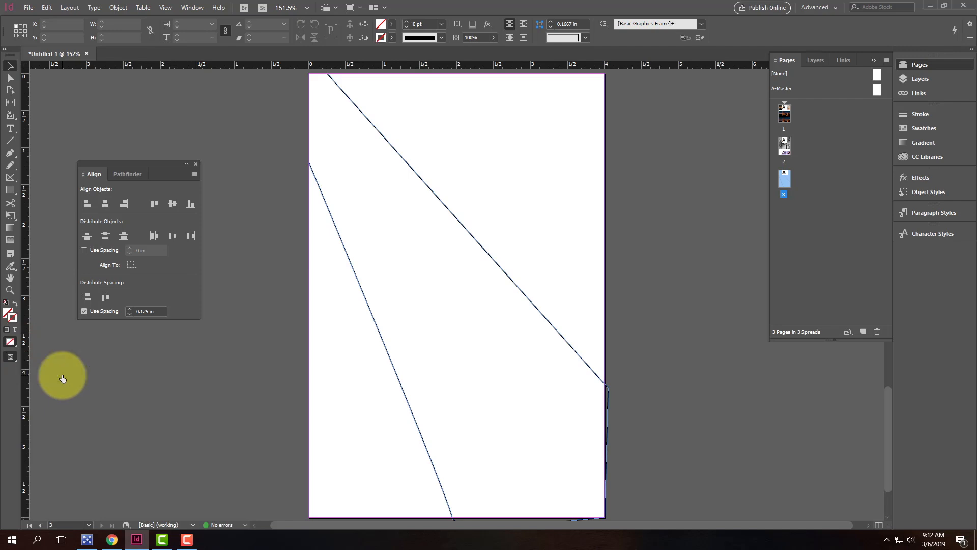
{"action": "left_click", "coordinate": [432, 189]}
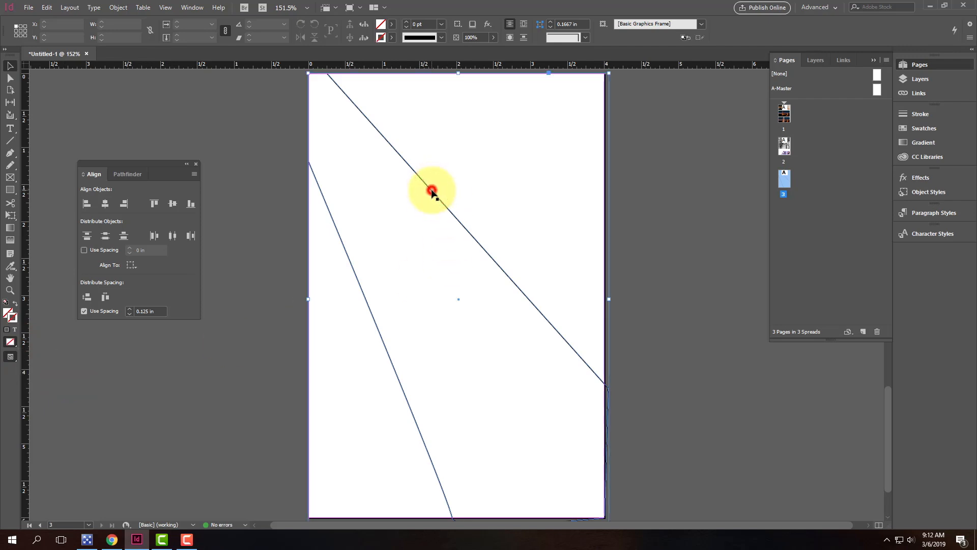
{"action": "left_click_drag", "start_coordinate": [14, 344], "coordinate": [41, 379]}
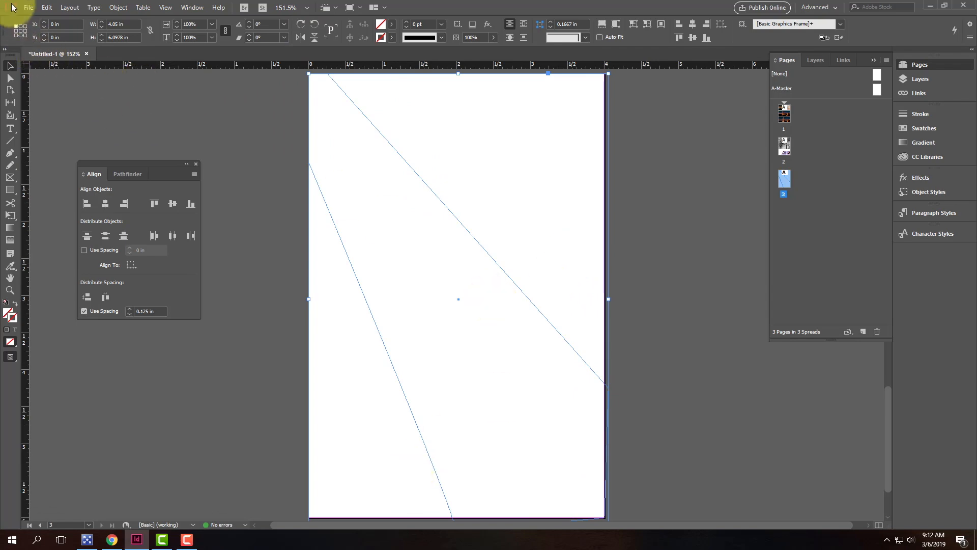
{"action": "left_click", "coordinate": [29, 8]}
{"action": "left_click", "coordinate": [40, 138]}
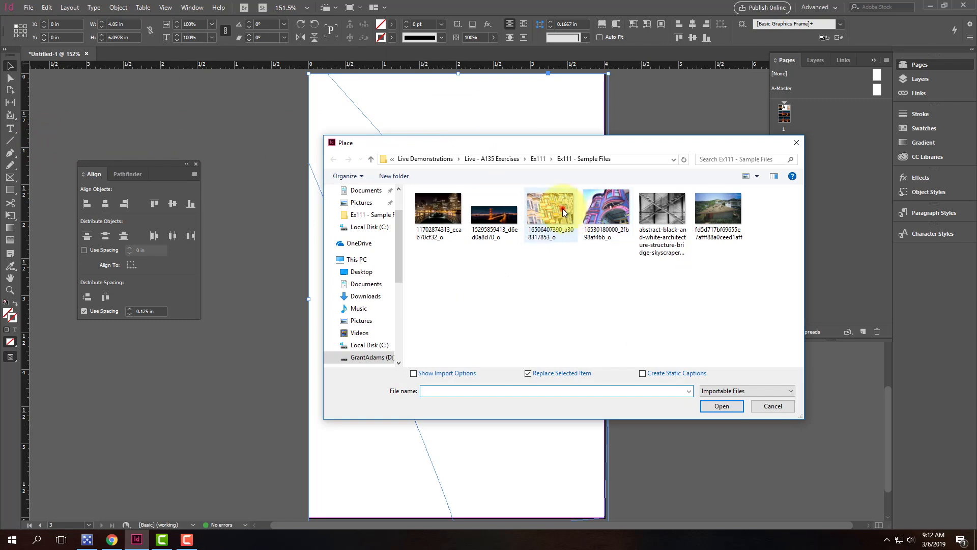
{"action": "left_click", "coordinate": [564, 212]}
{"action": "left_click", "coordinate": [438, 209]}
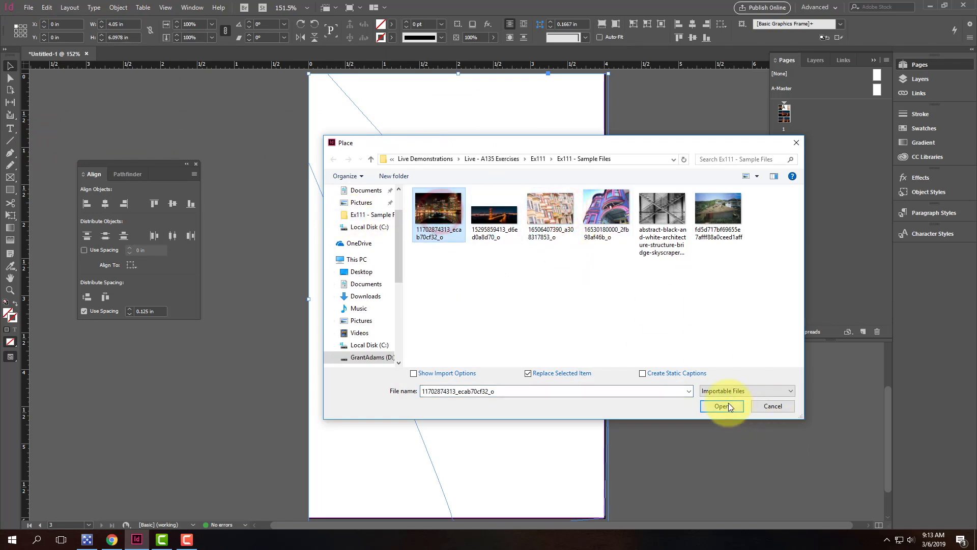
{"action": "left_click", "coordinate": [729, 406]}
{"action": "right_click", "coordinate": [403, 252]}
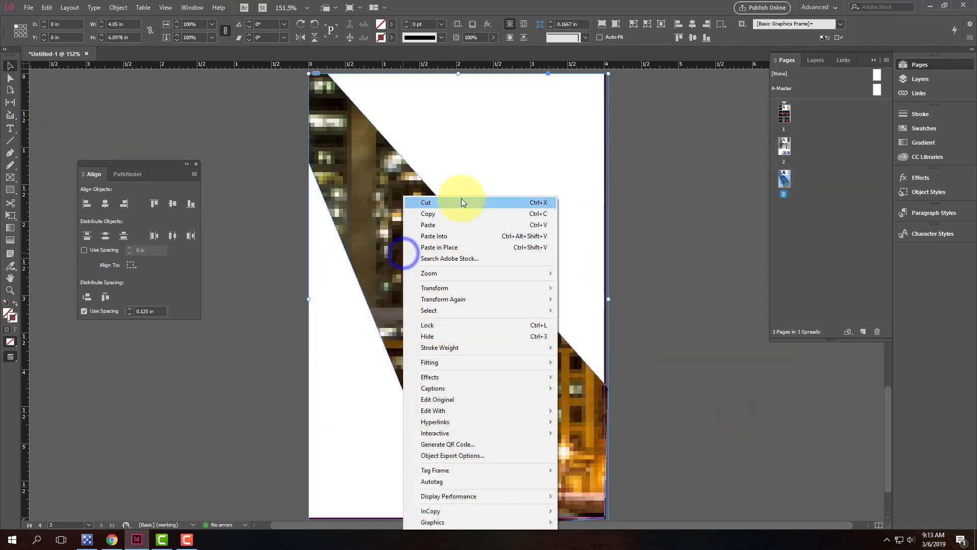
{"action": "mouse_move", "coordinate": [463, 365]}
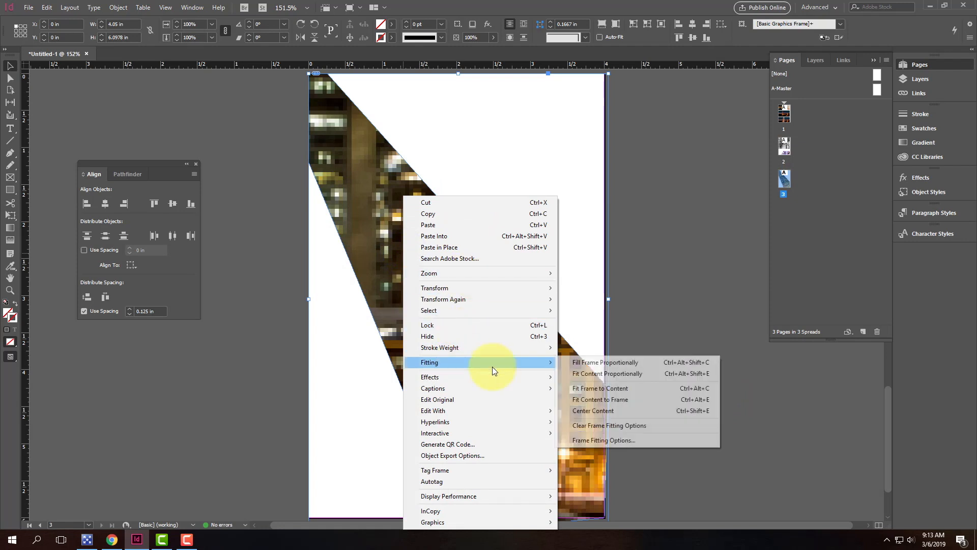
{"action": "left_click", "coordinate": [611, 365]}
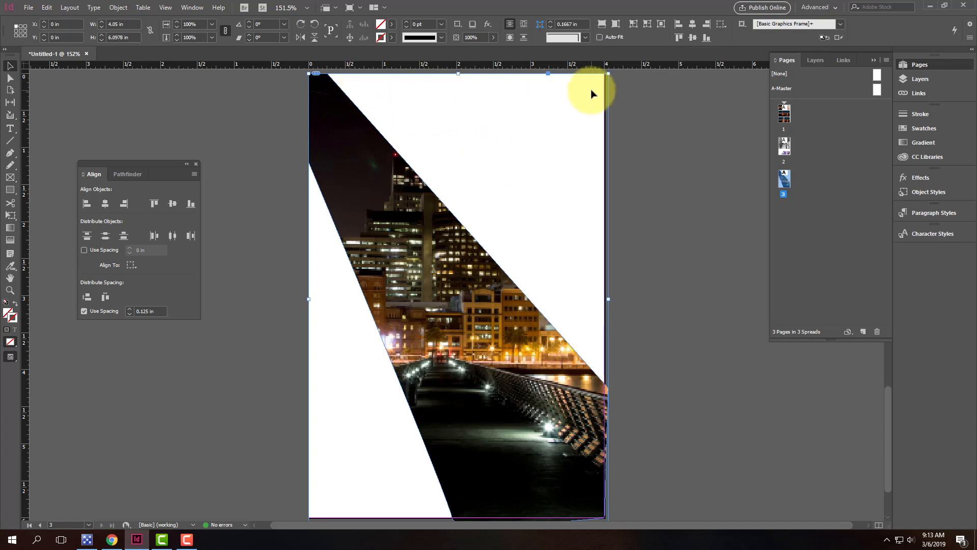
{"action": "left_click", "coordinate": [9, 131]}
{"action": "left_click_drag", "start_coordinate": [387, 94], "coordinate": [599, 211]}
{"action": "key", "text": "ctrl+z"}
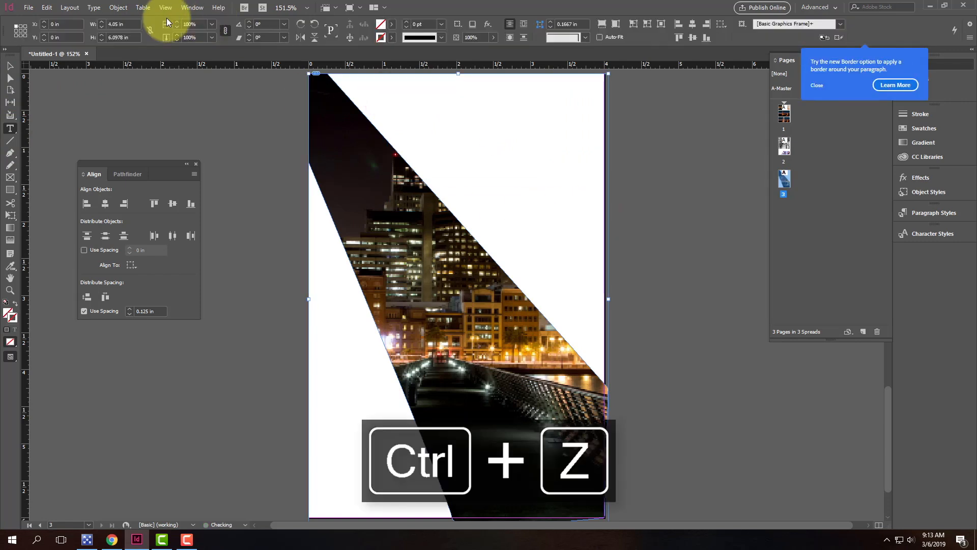
Step: Draw a closed triangular Pen path about 3.28 by 3.63 in in the white area above the photo's diagonal edge
{"action": "left_click", "coordinate": [9, 153]}
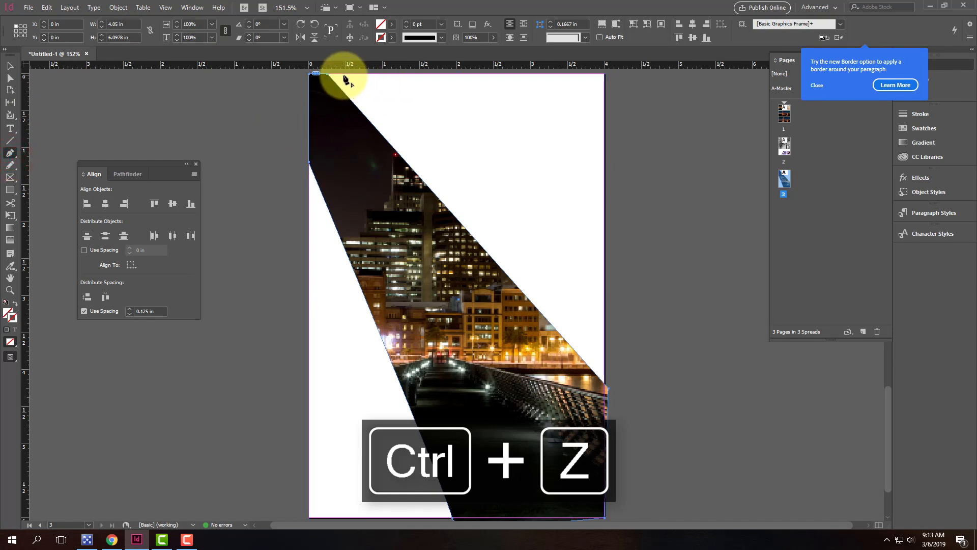
{"action": "left_click_drag", "start_coordinate": [350, 83], "coordinate": [359, 86]}
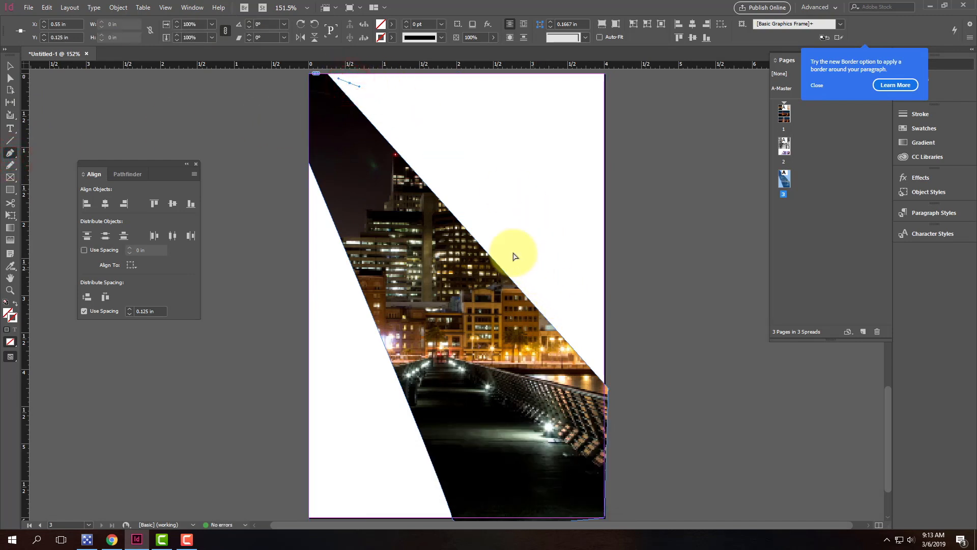
{"action": "key", "text": "ctrl+z"}
{"action": "left_click", "coordinate": [351, 83]}
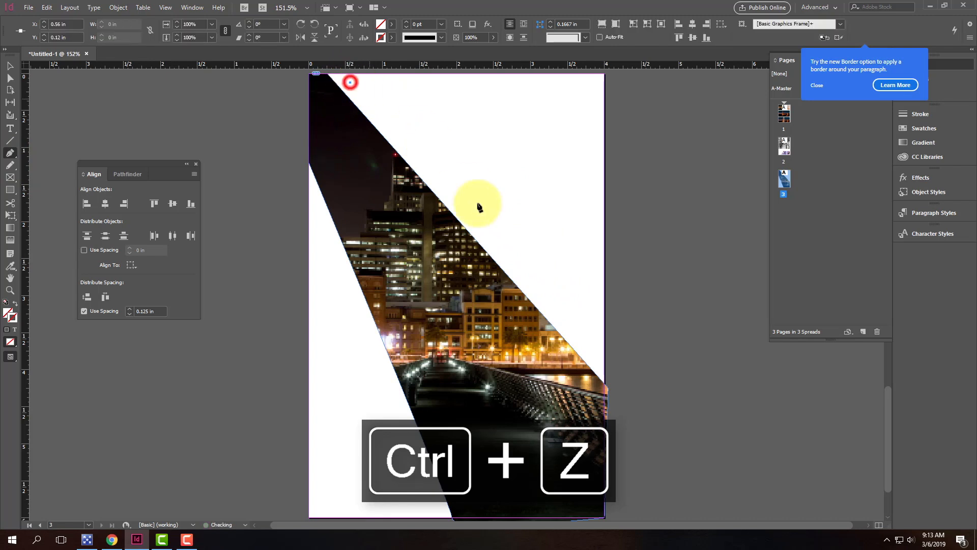
{"action": "left_click", "coordinate": [593, 351]}
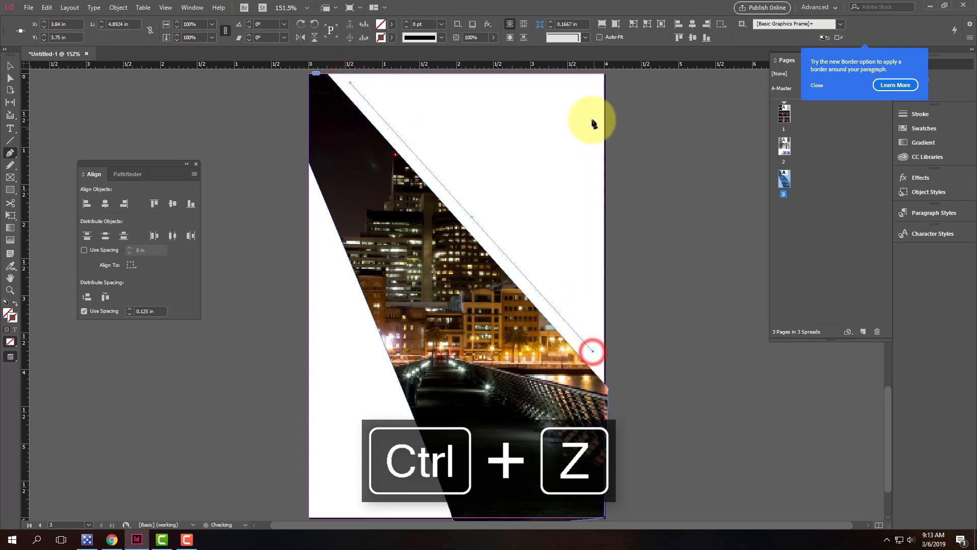
{"action": "left_click", "coordinate": [588, 83]}
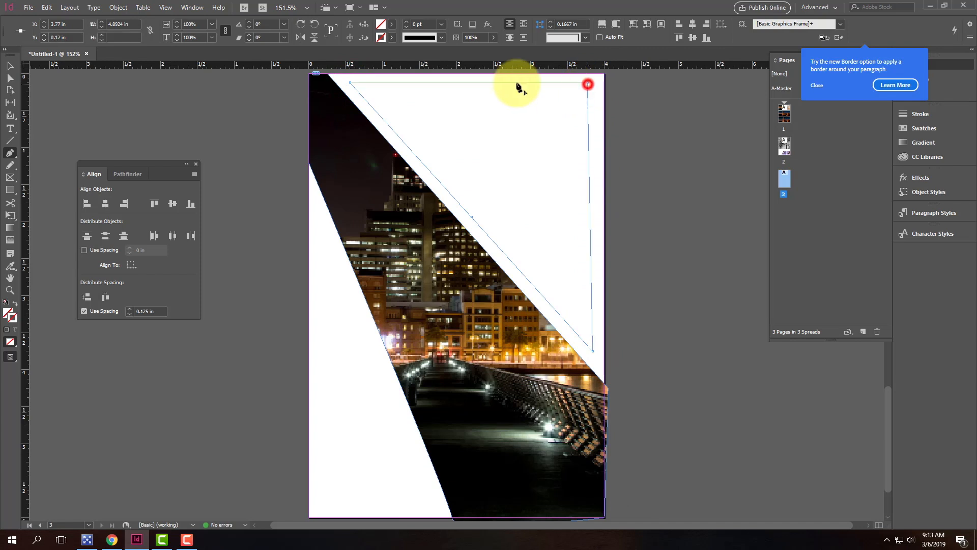
{"action": "left_click", "coordinate": [351, 83]}
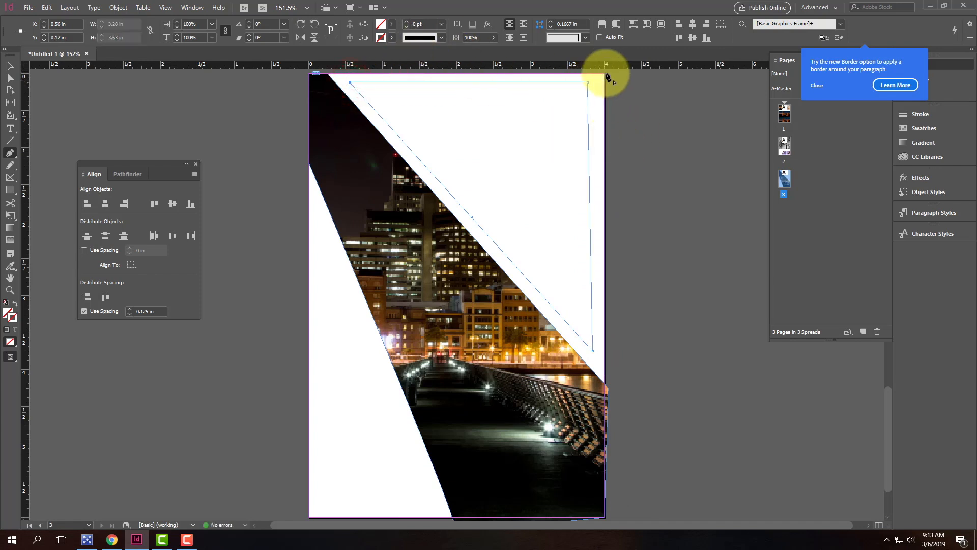
Step: Turn the triangular path into a text frame and enter the sample text "asdfa sdfa dfad"
{"action": "left_click", "coordinate": [10, 130]}
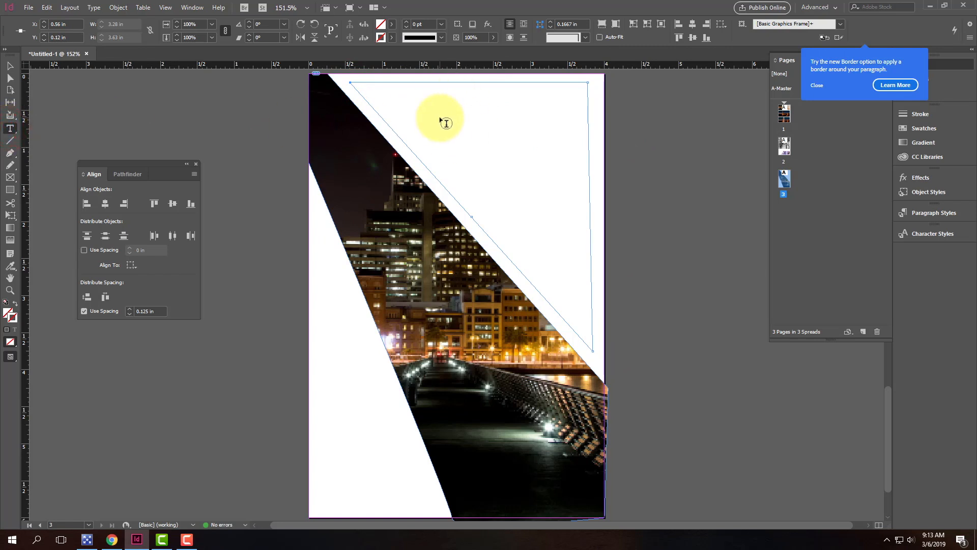
{"action": "left_click", "coordinate": [440, 117]}
{"action": "type", "text": "asdfa sdfa dfad"}
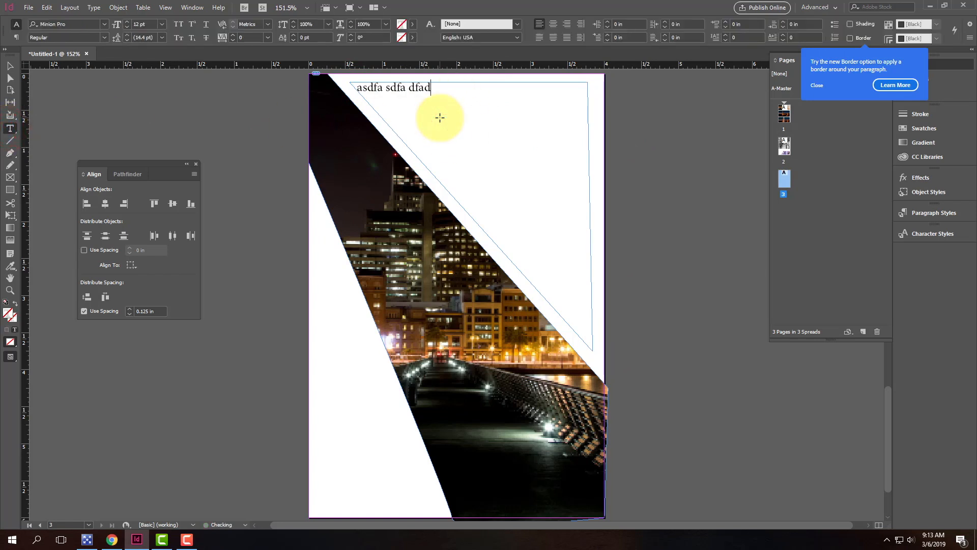
Step: Replace the sample text in the triangular frame on page 3 with placeholder text
{"action": "left_click_drag", "start_coordinate": [456, 91], "coordinate": [350, 87]}
{"action": "key", "text": "BackSpace"}
{"action": "right_click", "coordinate": [462, 103]}
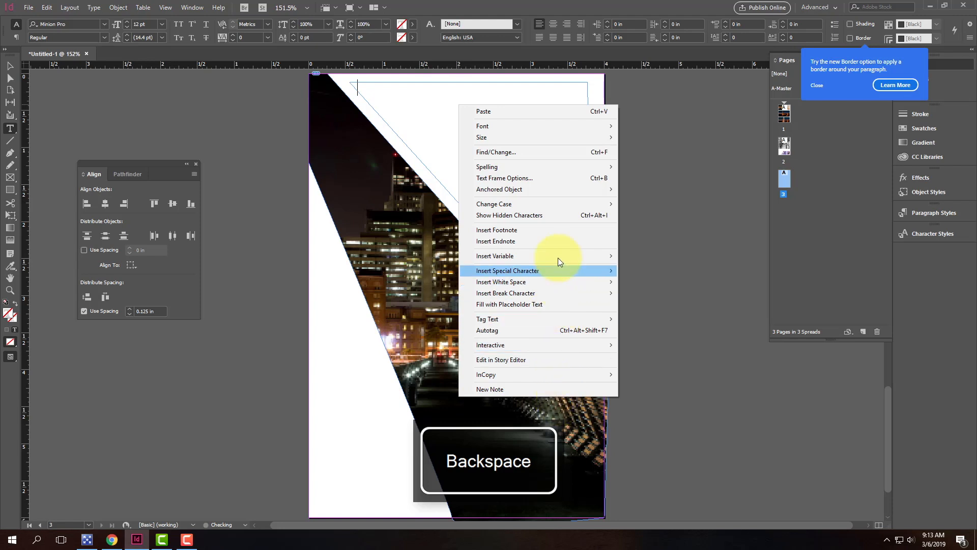
{"action": "left_click", "coordinate": [571, 306]}
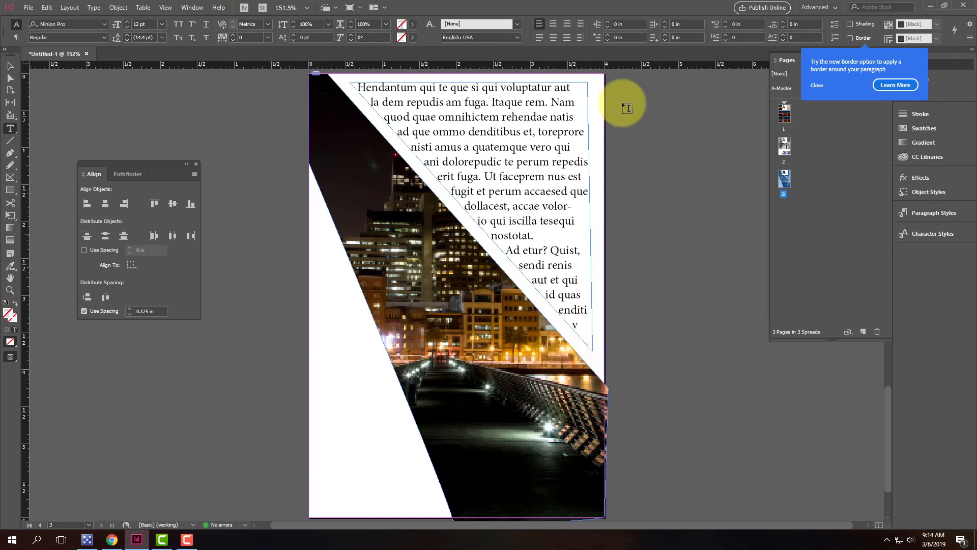
Step: Move the upper-right corner point of the triangular text frame slightly outward so its outer edge runs vertical
{"action": "left_click", "coordinate": [7, 80]}
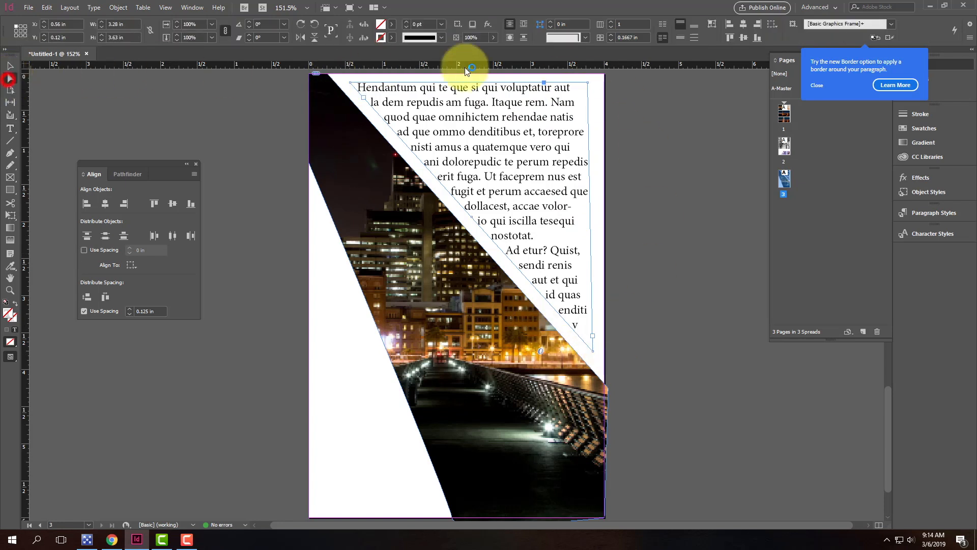
{"action": "left_click", "coordinate": [589, 88]}
{"action": "left_click_drag", "start_coordinate": [589, 87], "coordinate": [593, 86]}
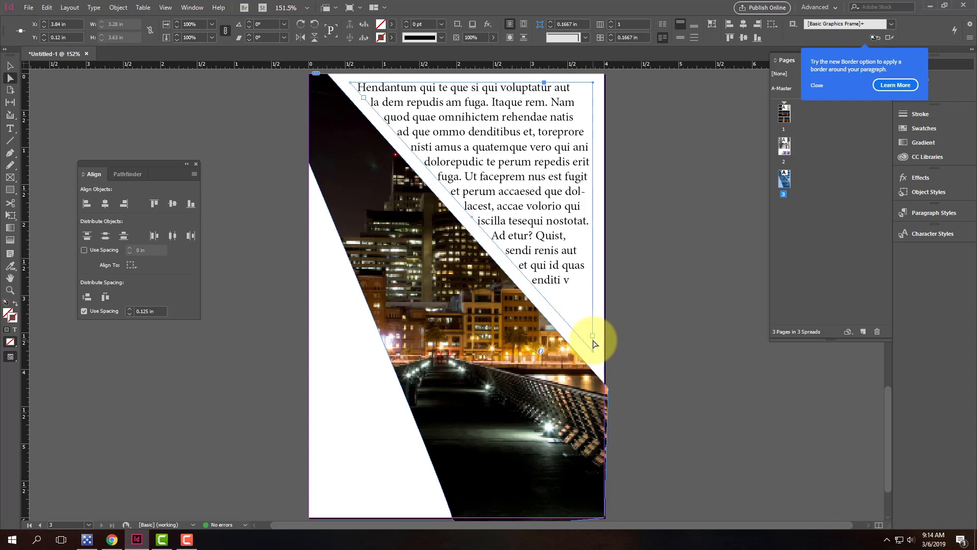
Step: Add page 4 and draw a text frame about 3.28 by 1.91 in on its upper half containing "DVC"
{"action": "scroll", "coordinate": [593, 342], "scroll_direction": "down", "scroll_amount": 3}
{"action": "scroll", "coordinate": [594, 339], "scroll_direction": "up", "scroll_amount": 6}
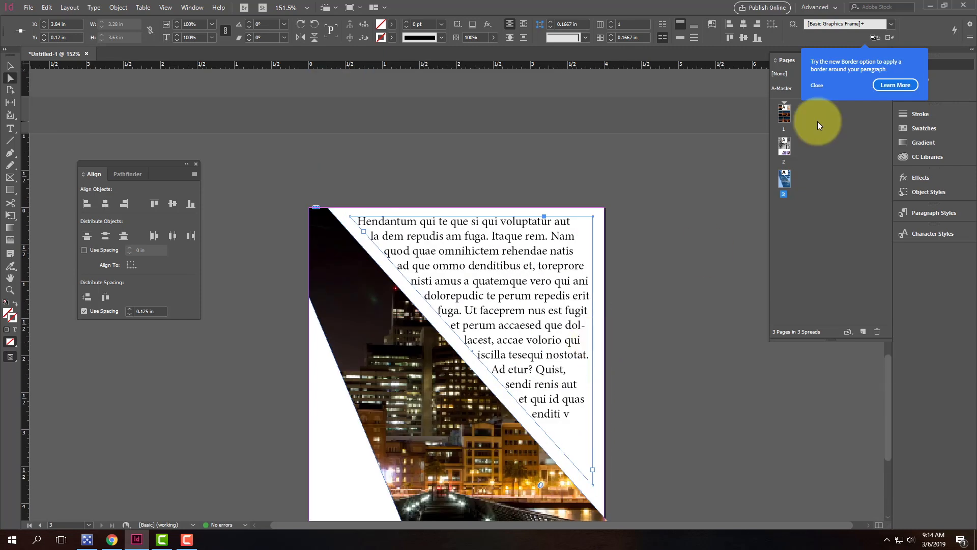
{"action": "left_click", "coordinate": [863, 331]}
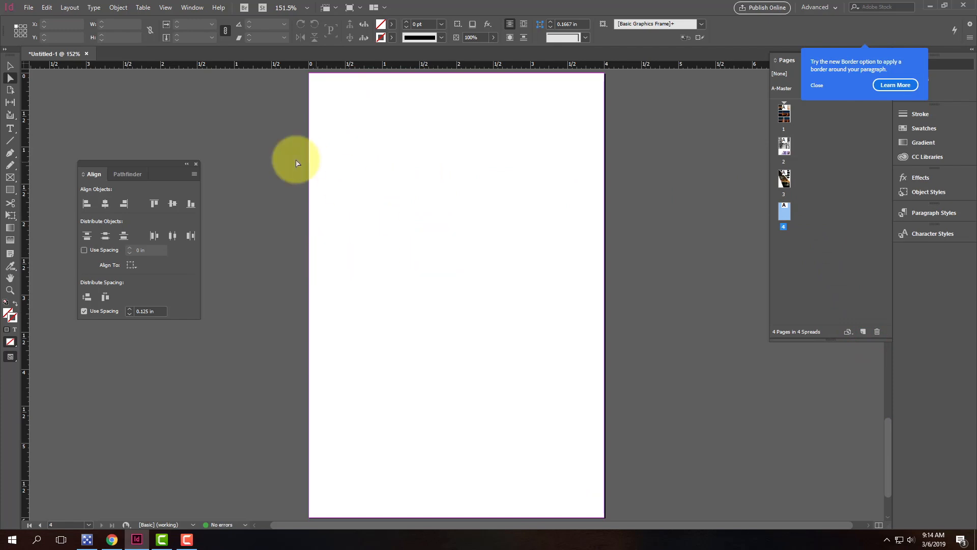
{"action": "left_click", "coordinate": [9, 129]}
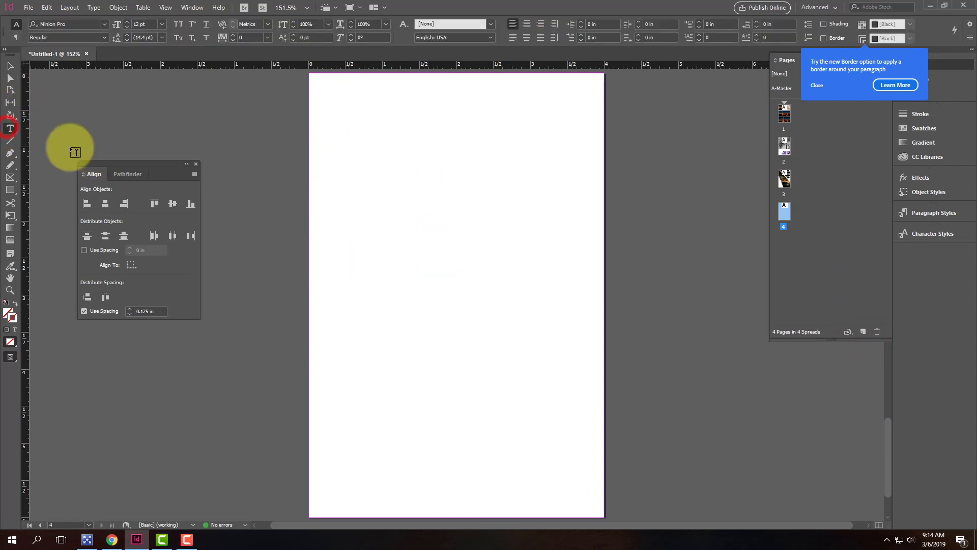
{"action": "left_click_drag", "start_coordinate": [332, 120], "coordinate": [576, 261]}
{"action": "type", "text": "DVC"}
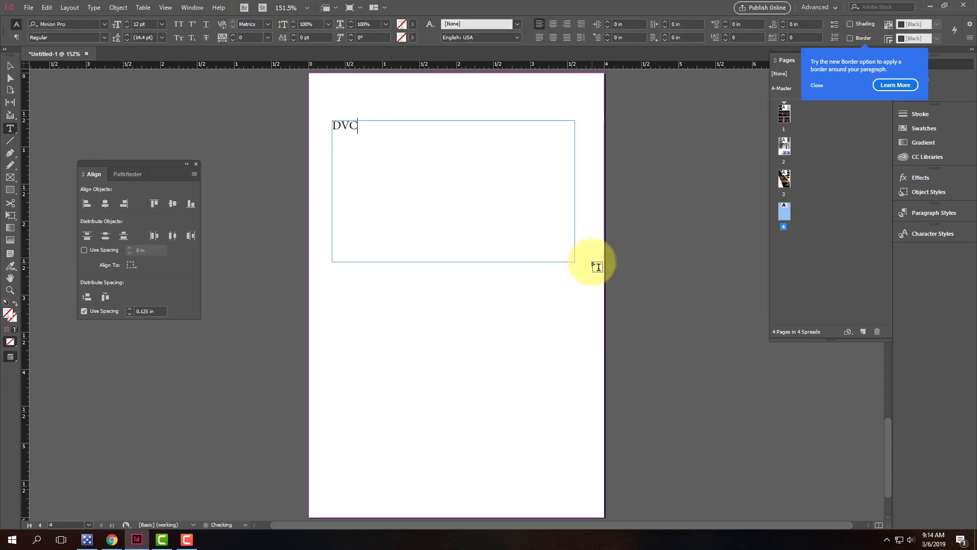
Step: Format the "DVC" text at 72 pt in the BankGothic Lt BT font
{"action": "double_click", "coordinate": [397, 137]}
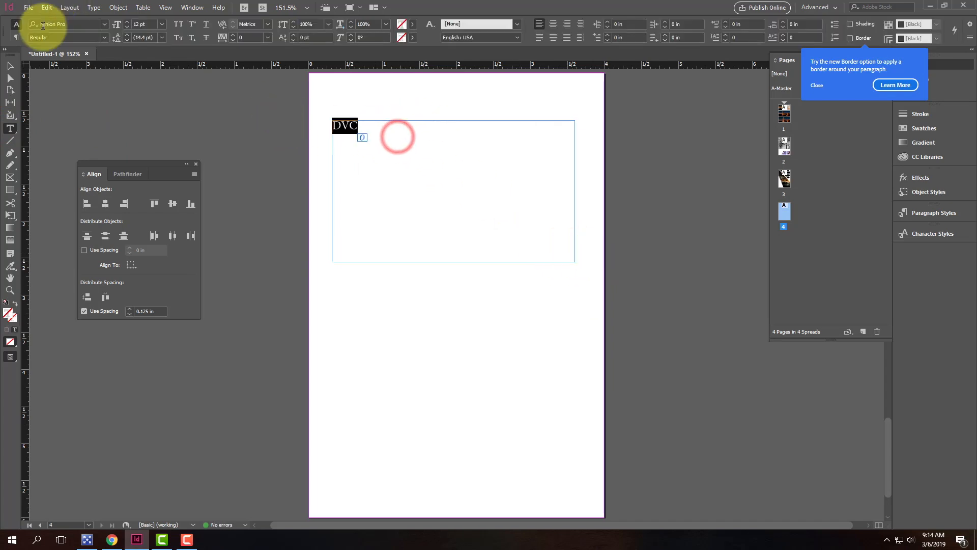
{"action": "left_click", "coordinate": [160, 25]}
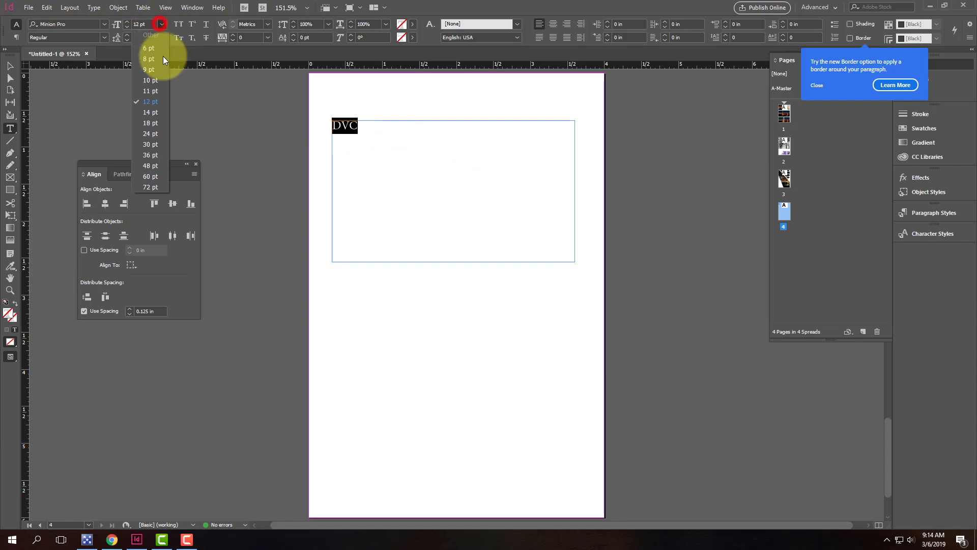
{"action": "left_click", "coordinate": [161, 187]}
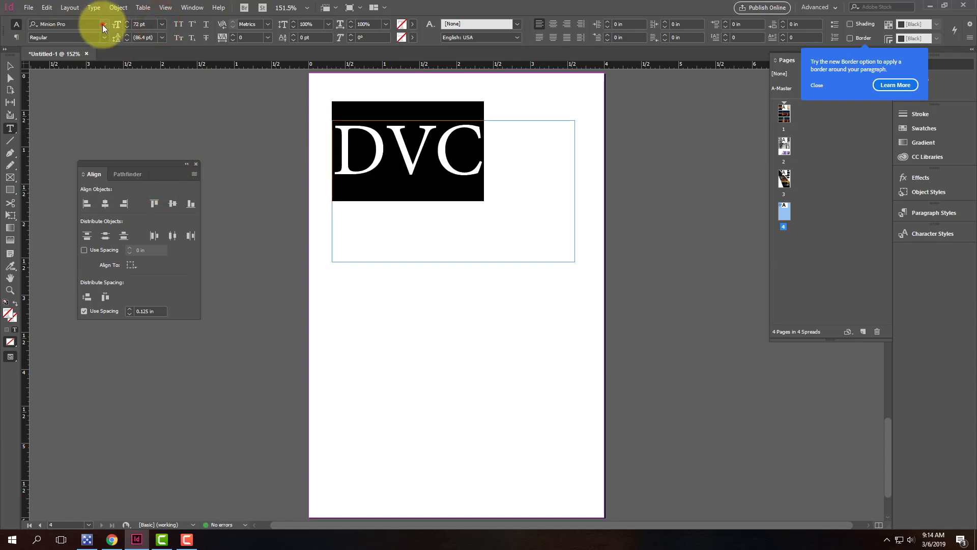
{"action": "left_click", "coordinate": [103, 24]}
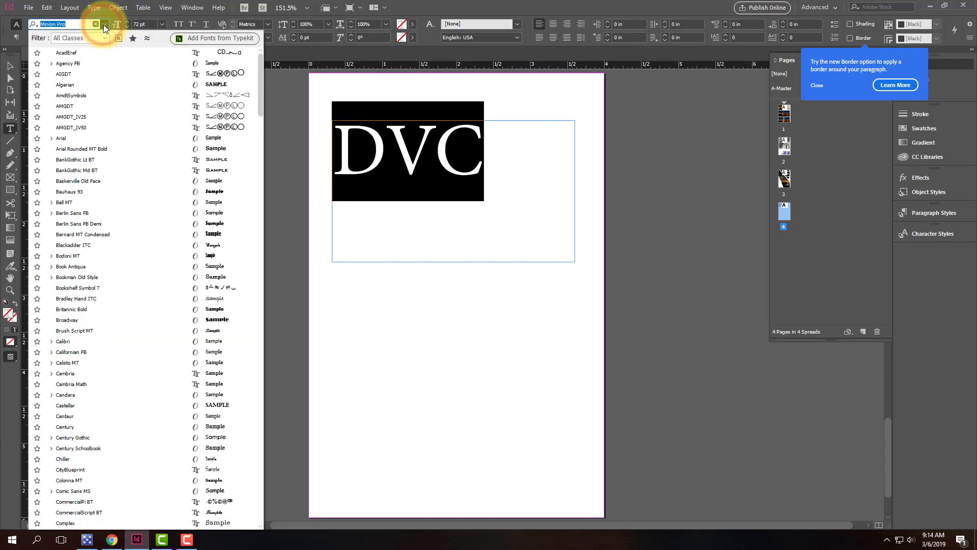
{"action": "left_click", "coordinate": [123, 159]}
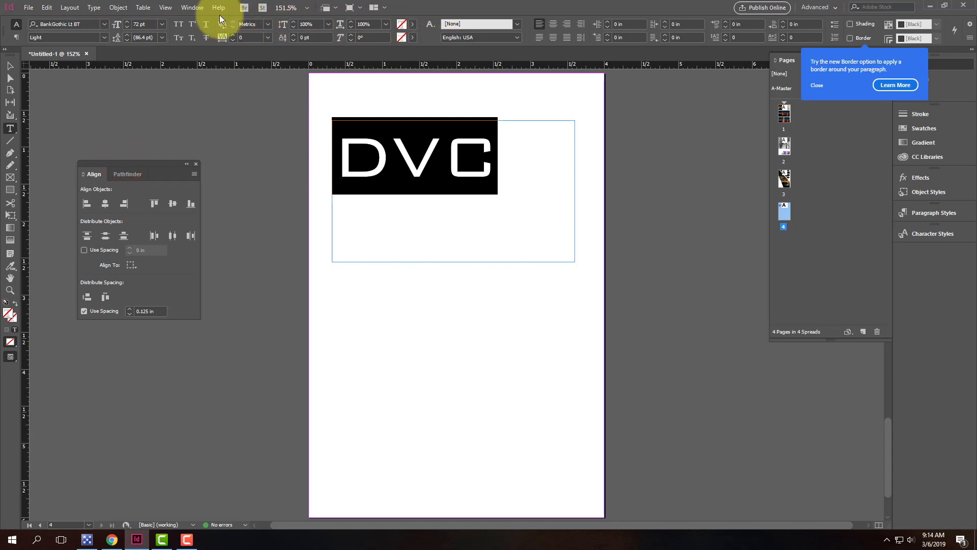
Step: Set the "DVC" text to 150 pt and enlarge its frame to about 4.8 by 2.03 in
{"action": "left_click", "coordinate": [162, 24]}
{"action": "left_click", "coordinate": [162, 24]}
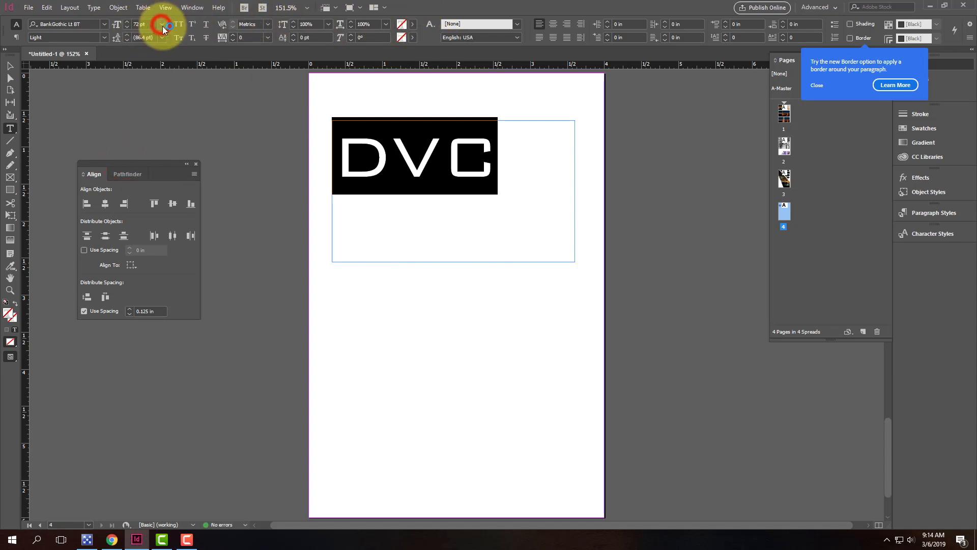
{"action": "left_click", "coordinate": [153, 24]}
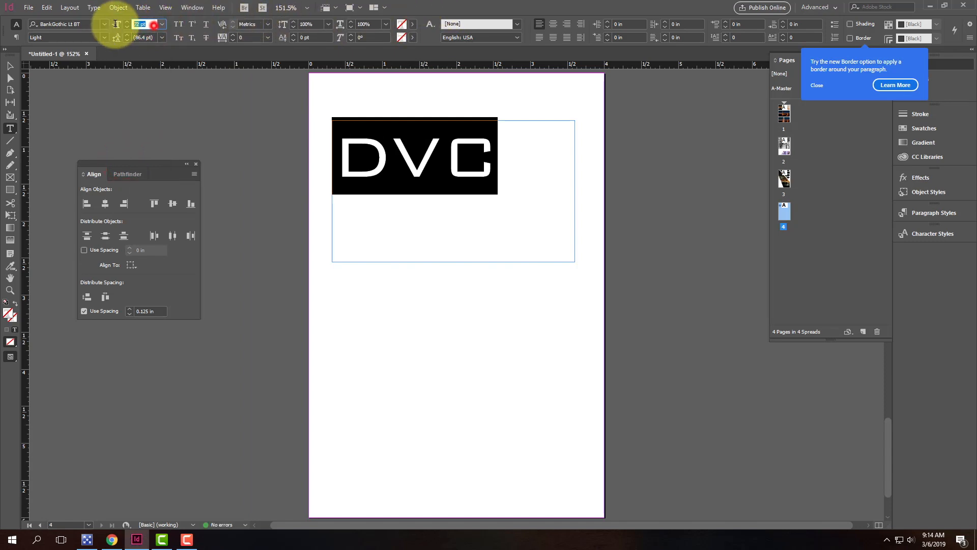
{"action": "type", "text": "150"}
{"action": "key", "text": "Tab"}
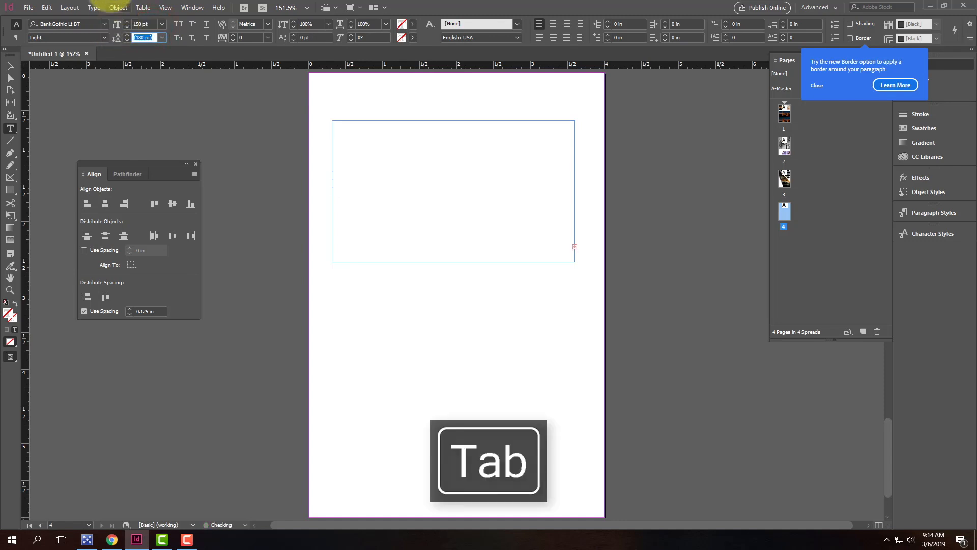
{"action": "left_click", "coordinate": [10, 66]}
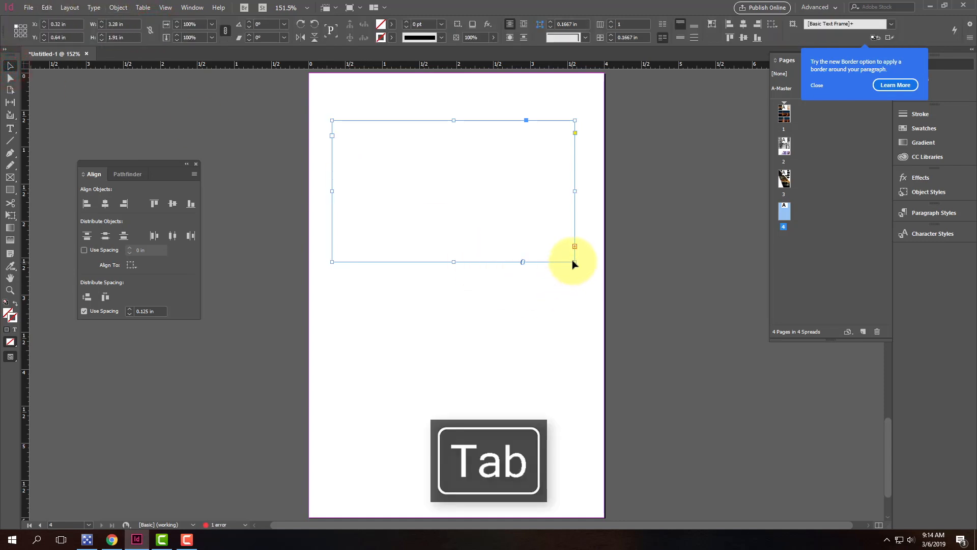
{"action": "left_click_drag", "start_coordinate": [573, 262], "coordinate": [688, 271]}
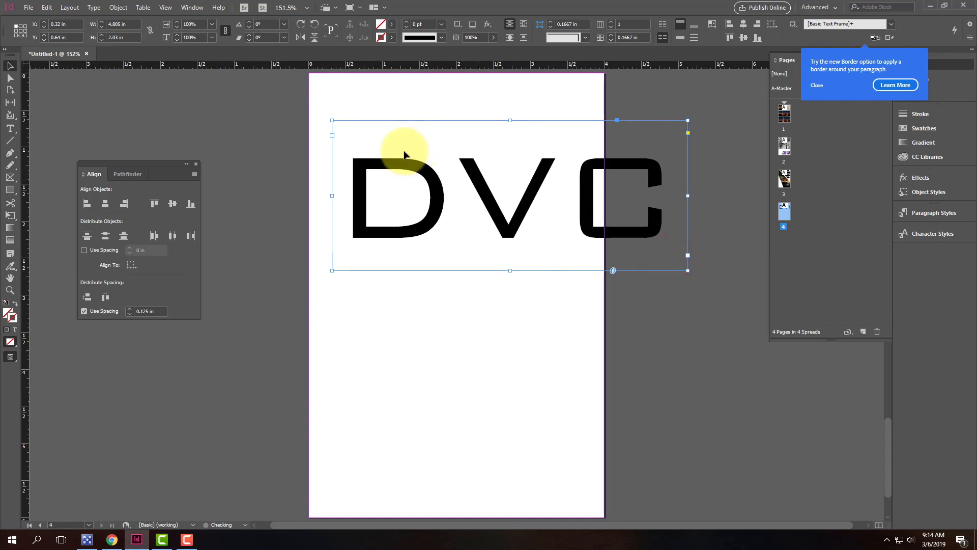
Step: Center the "DVC" text across the page width and convert it to outlines
{"action": "left_click_drag", "start_coordinate": [426, 180], "coordinate": [377, 181]}
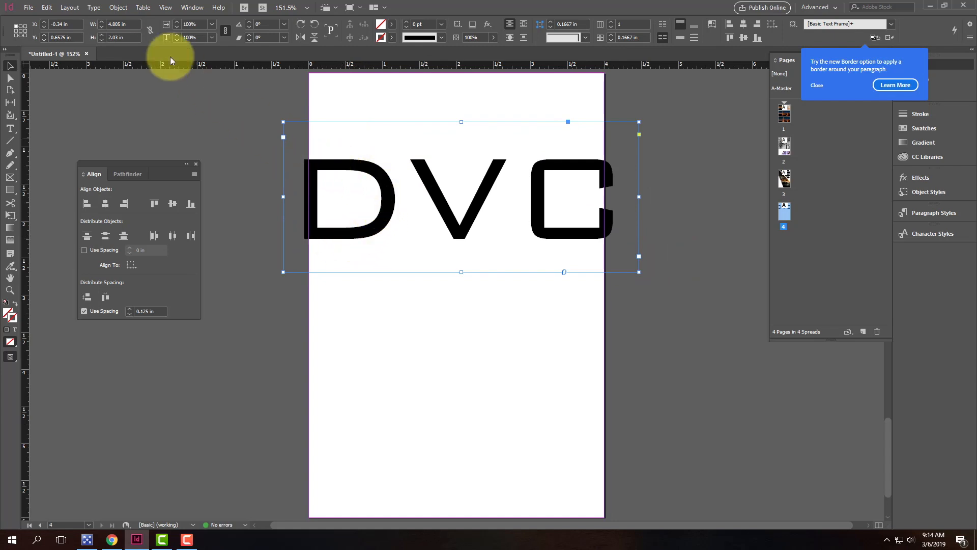
{"action": "left_click", "coordinate": [95, 8]}
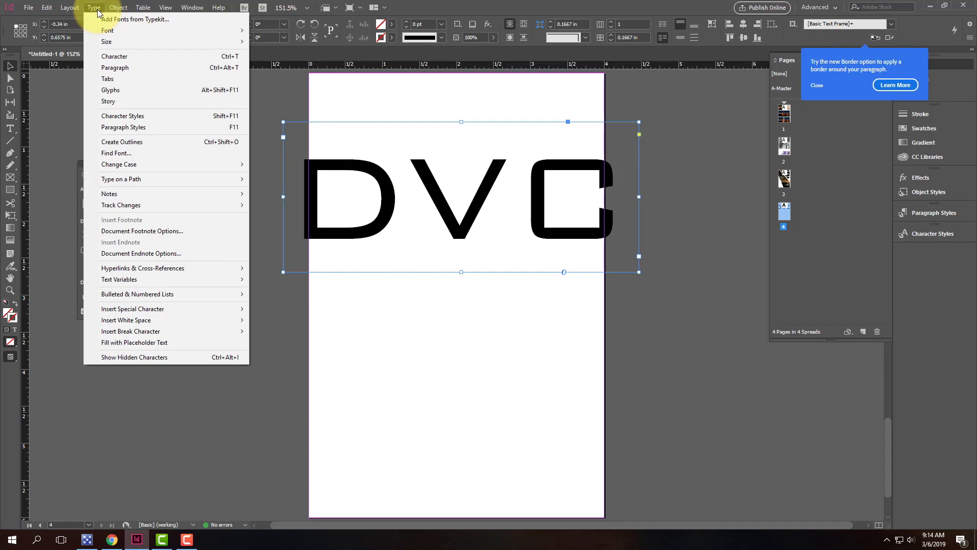
{"action": "left_click", "coordinate": [139, 142]}
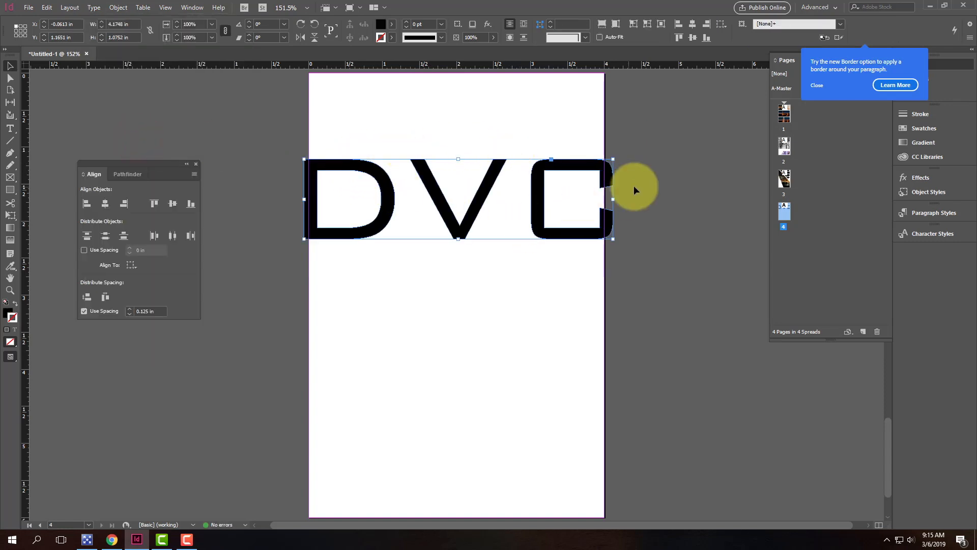
{"action": "left_click", "coordinate": [36, 9]}
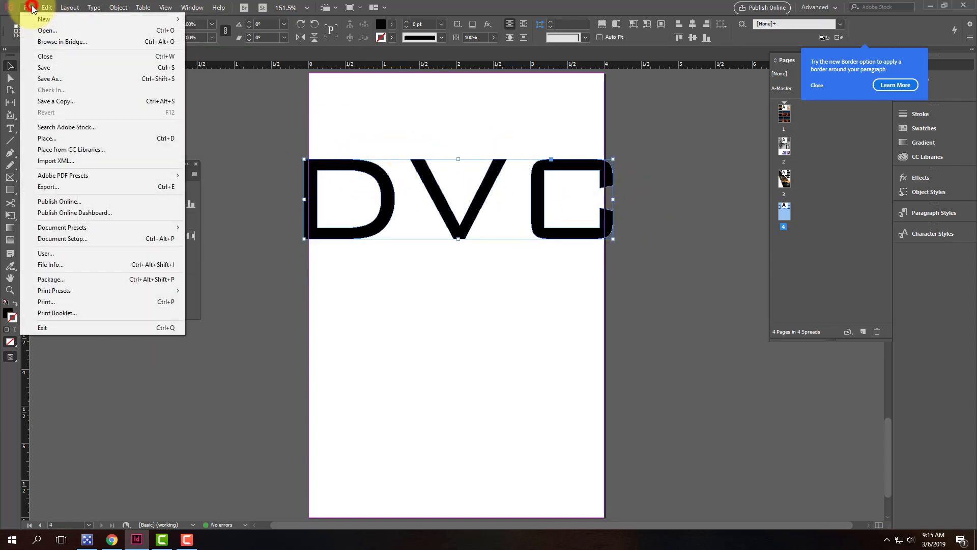
{"action": "left_click", "coordinate": [48, 133]}
{"action": "left_click", "coordinate": [554, 212]}
{"action": "left_click", "coordinate": [735, 405]}
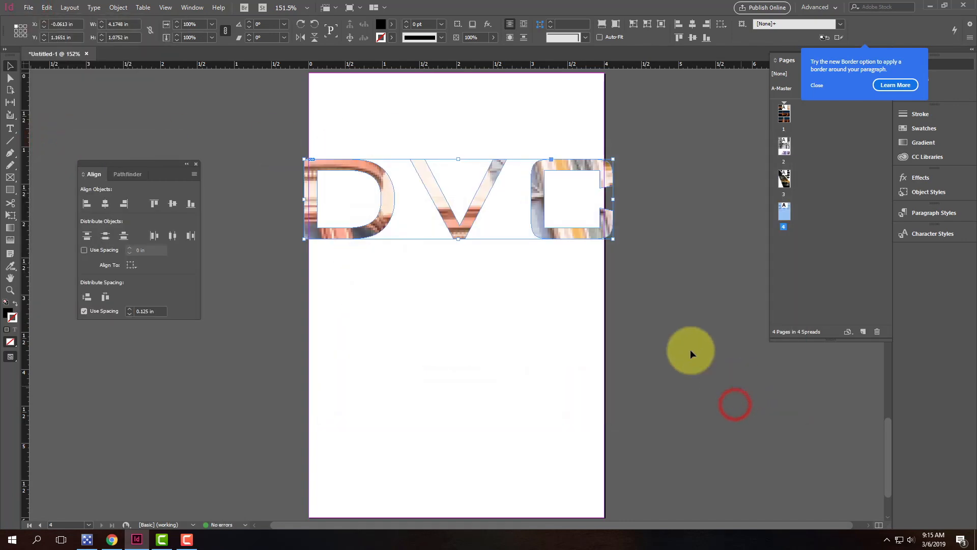
{"action": "right_click", "coordinate": [387, 195]}
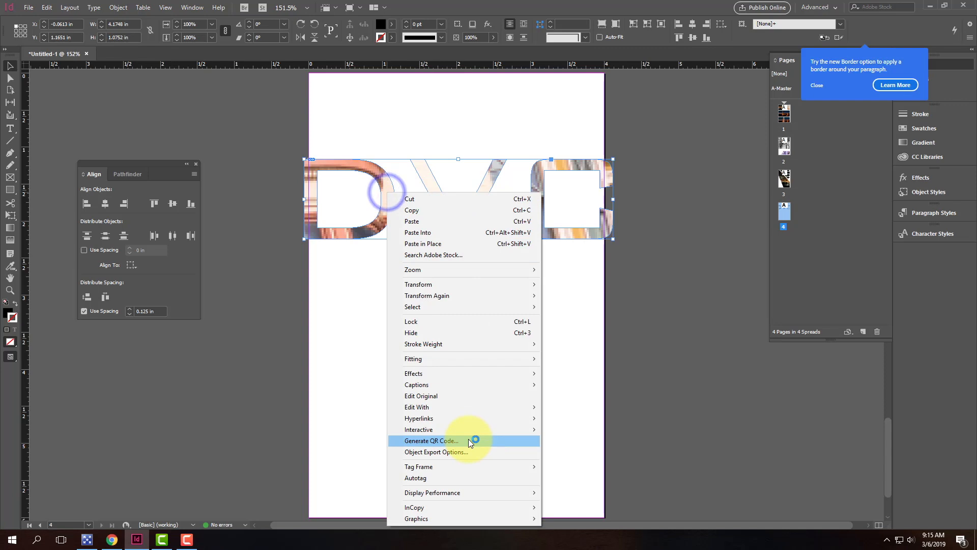
{"action": "mouse_move", "coordinate": [450, 359]}
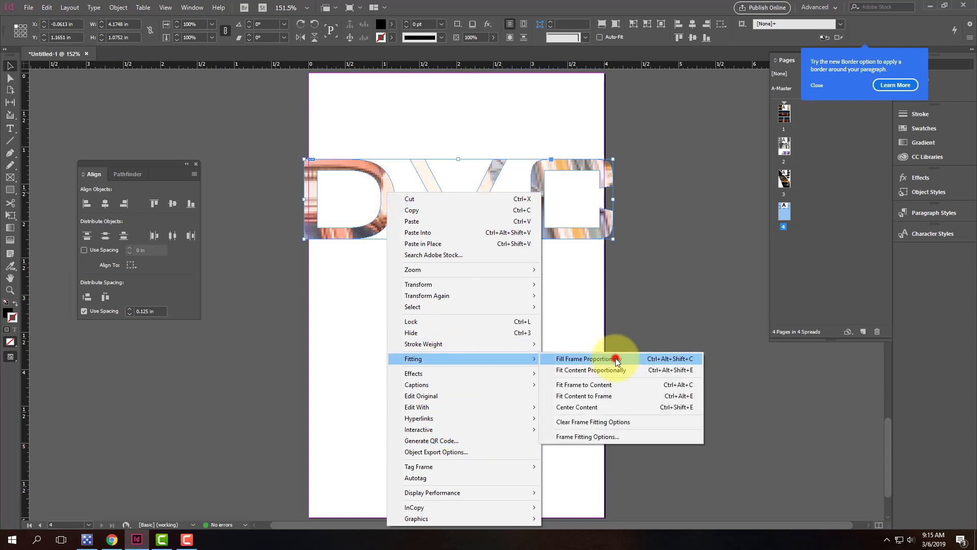
{"action": "left_click", "coordinate": [613, 358]}
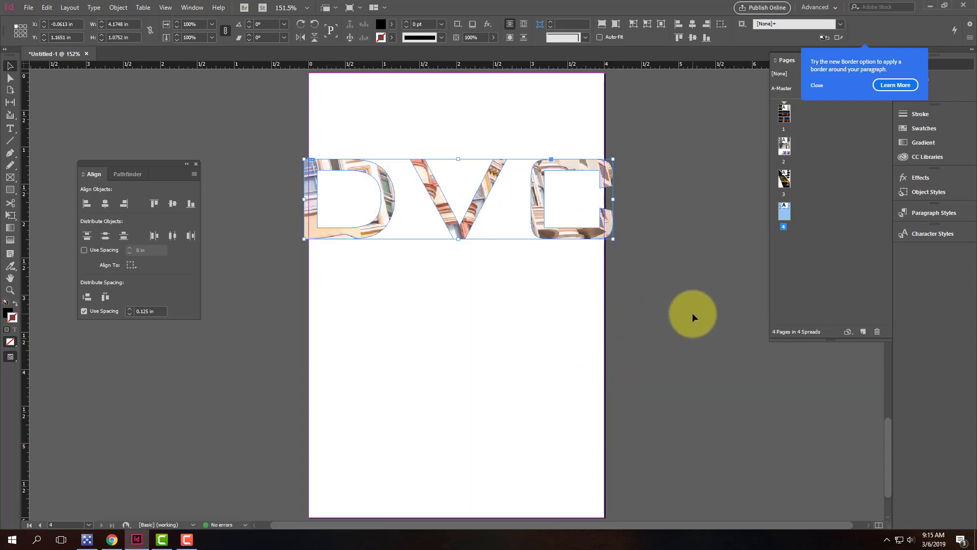
{"action": "left_click", "coordinate": [693, 313]}
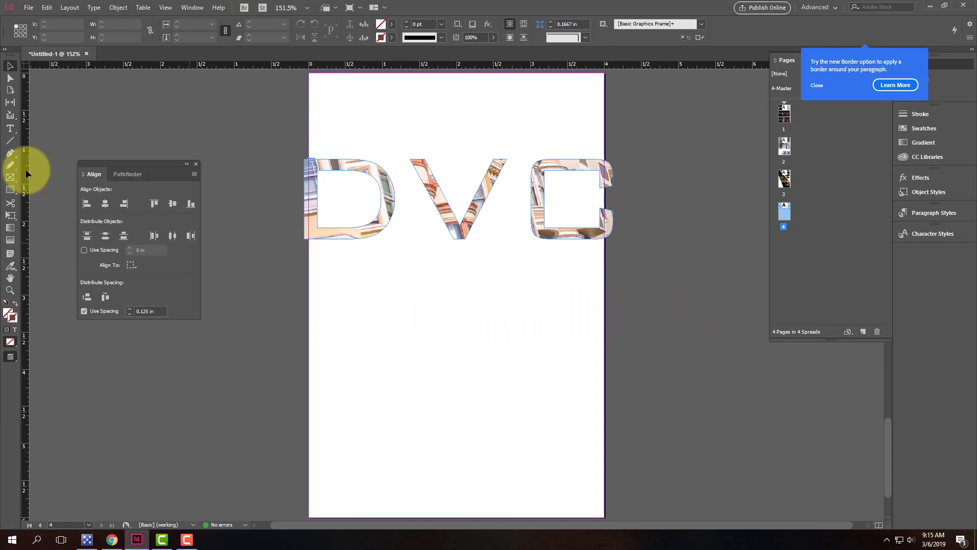
Step: Draw a text frame about 2.92 by 2.41 in below the "DVC" letters and enter "D" at 200 pt
{"action": "left_click", "coordinate": [9, 128]}
{"action": "left_click_drag", "start_coordinate": [336, 295], "coordinate": [553, 474]}
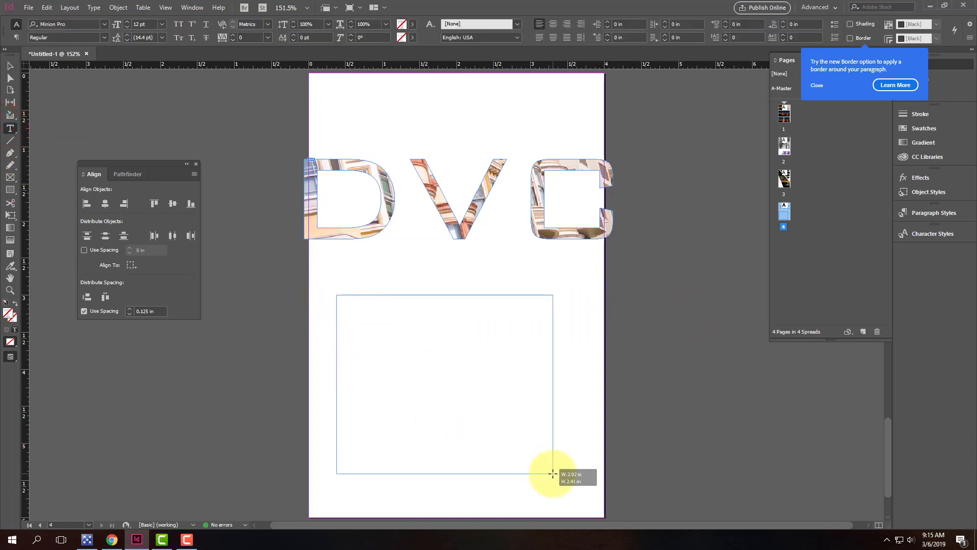
{"action": "type", "text": "D"}
{"action": "left_click_drag", "start_coordinate": [387, 320], "coordinate": [308, 305]}
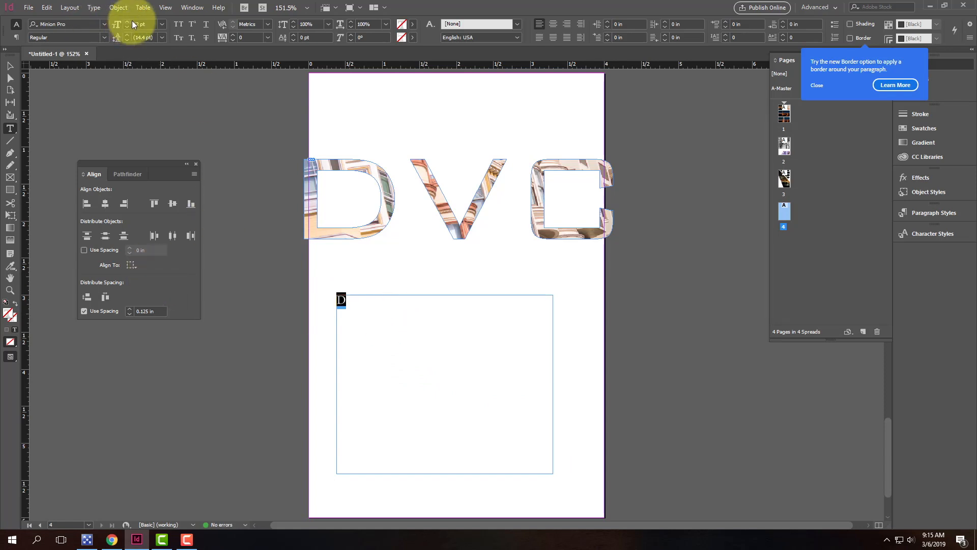
{"action": "left_click", "coordinate": [151, 24]}
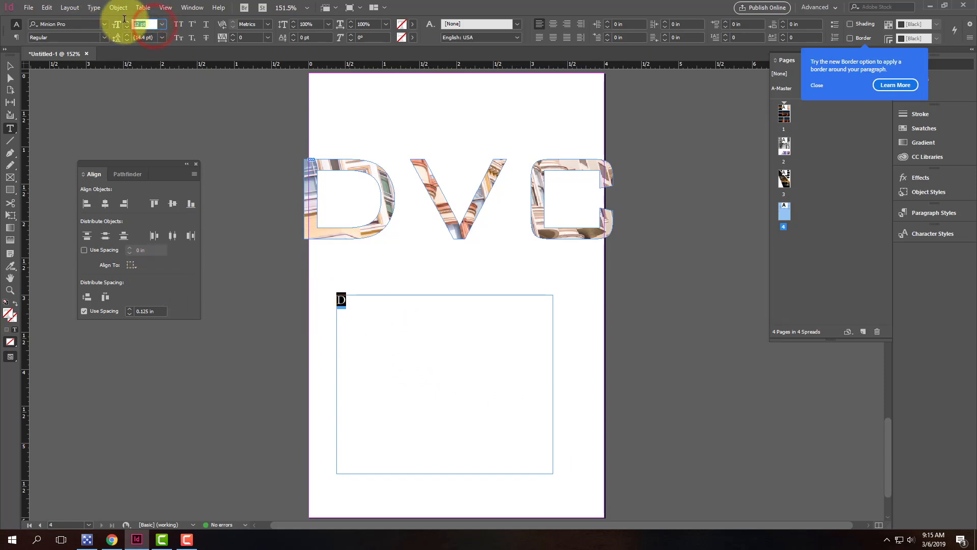
{"action": "type", "text": "200"}
{"action": "key", "text": "Tab"}
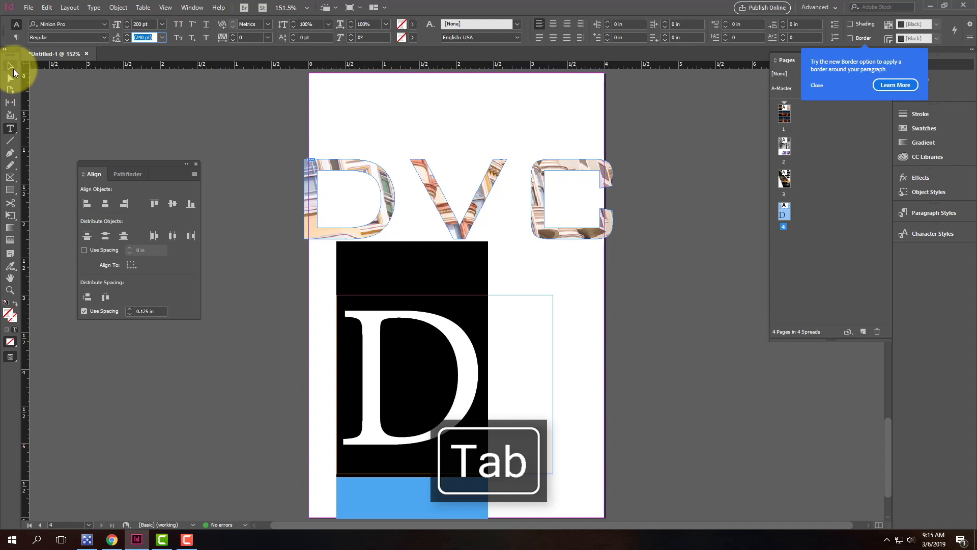
Step: Convert the 200 pt letter "D" to outlines
{"action": "left_click", "coordinate": [10, 66]}
{"action": "left_click", "coordinate": [116, 8]}
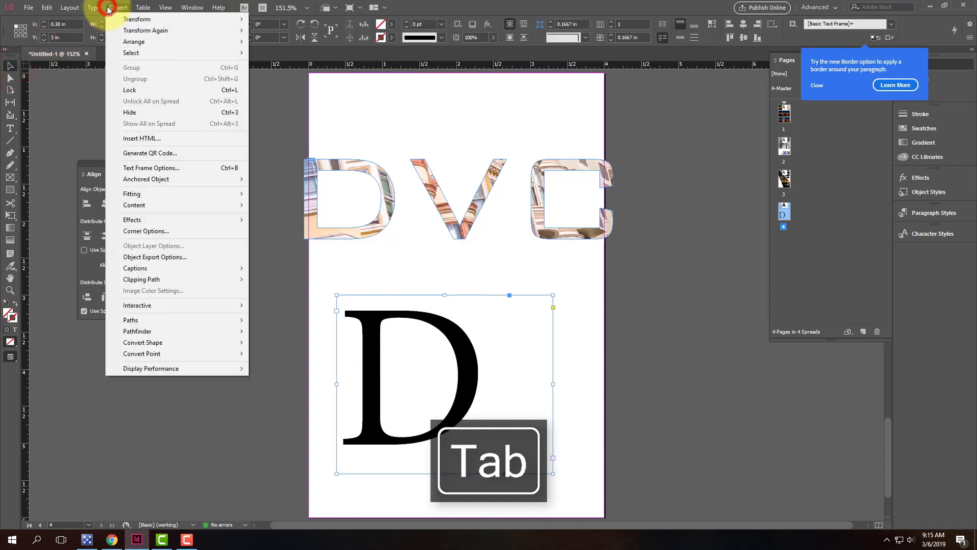
{"action": "mouse_move", "coordinate": [94, 8]}
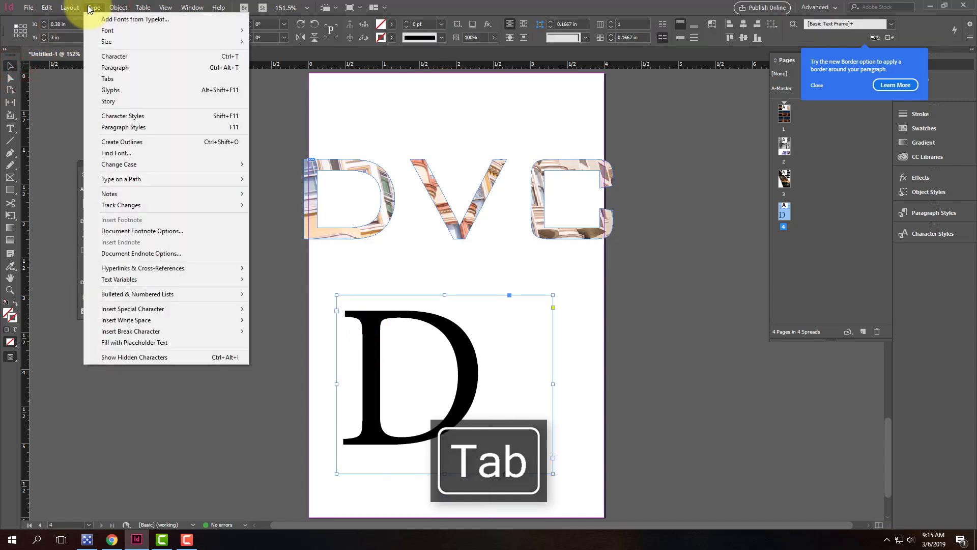
{"action": "left_click", "coordinate": [118, 145]}
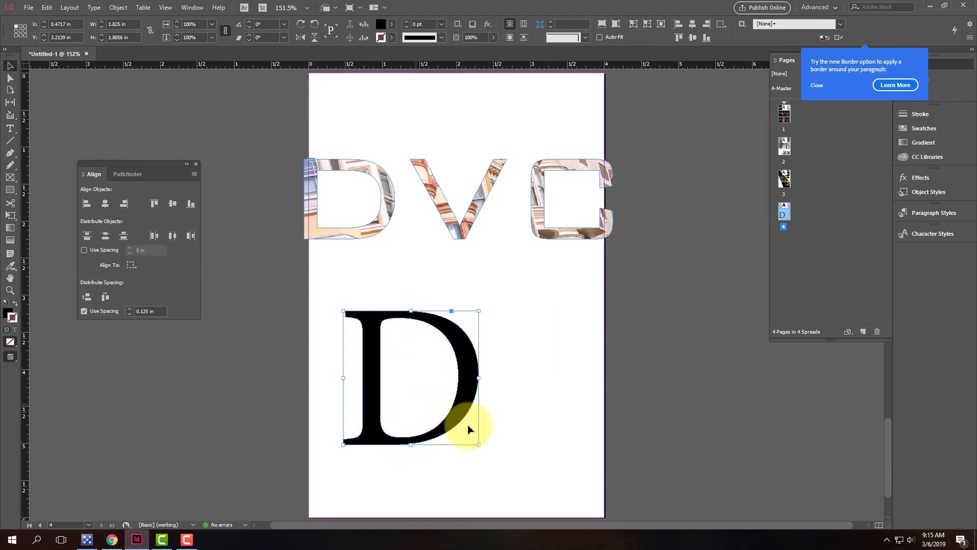
{"action": "left_click", "coordinate": [29, 8]}
{"action": "left_click", "coordinate": [51, 138]}
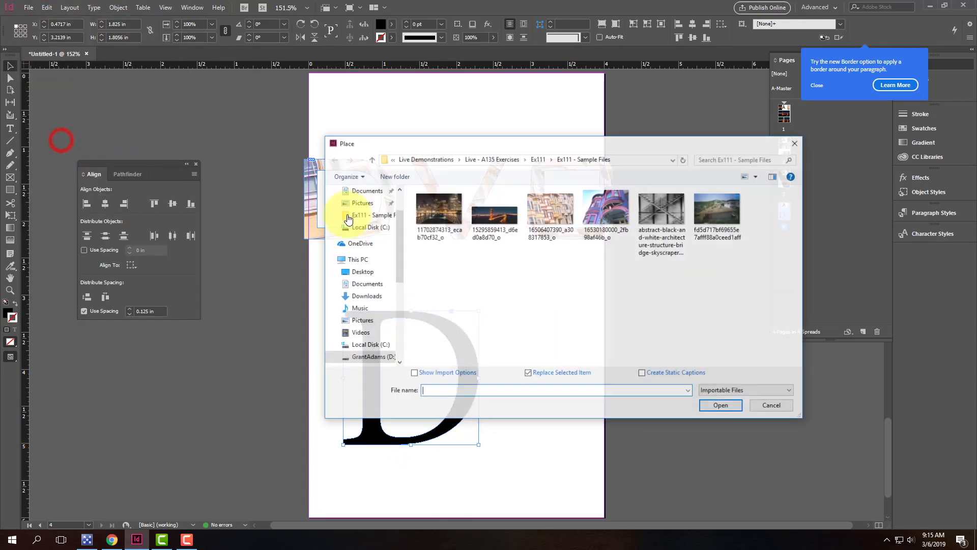
{"action": "left_click", "coordinate": [707, 407]}
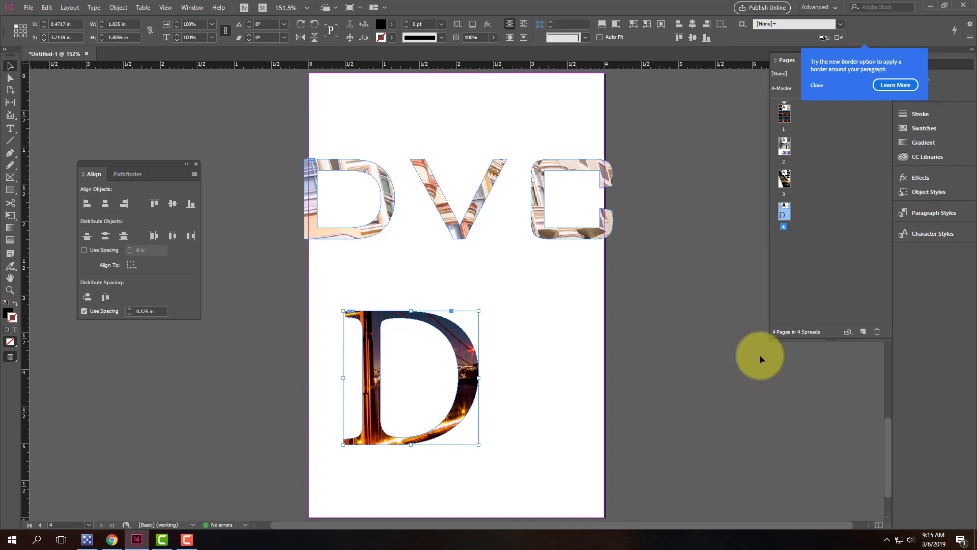
Step: Delete the split bridge image in the bottom row of page 1
{"action": "scroll", "coordinate": [656, 238], "scroll_direction": "up", "scroll_amount": 4}
{"action": "scroll", "coordinate": [656, 236], "scroll_direction": "down", "scroll_amount": 3}
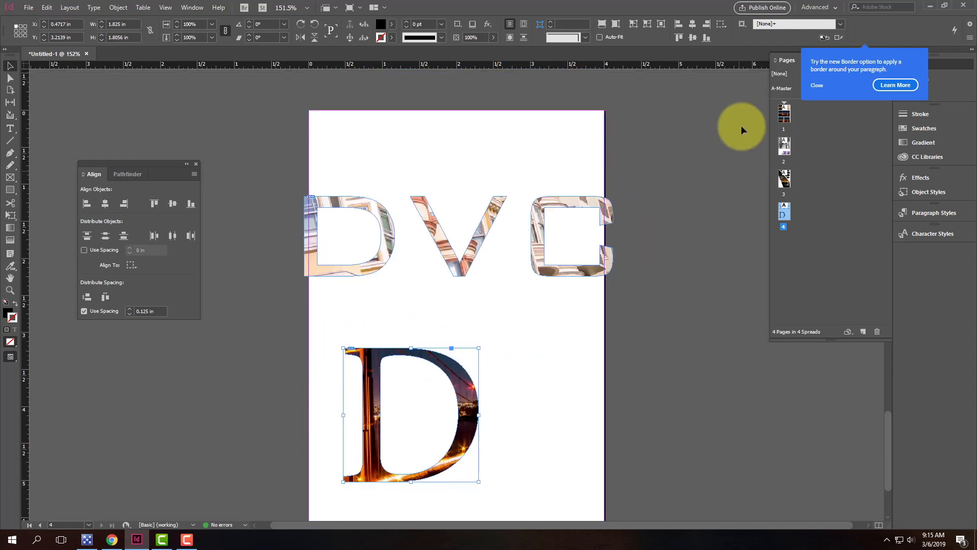
{"action": "double_click", "coordinate": [784, 112]}
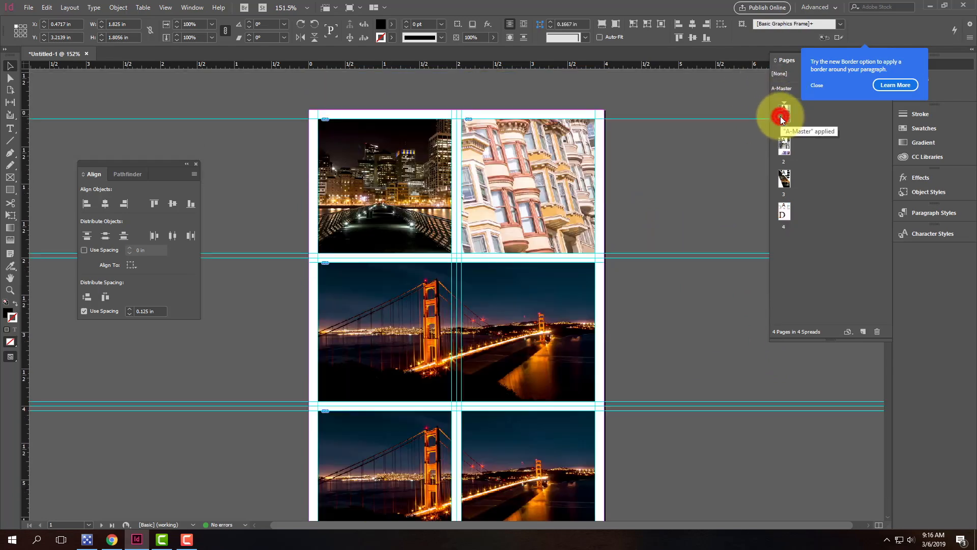
{"action": "scroll", "coordinate": [509, 142], "scroll_direction": "down", "scroll_amount": 3}
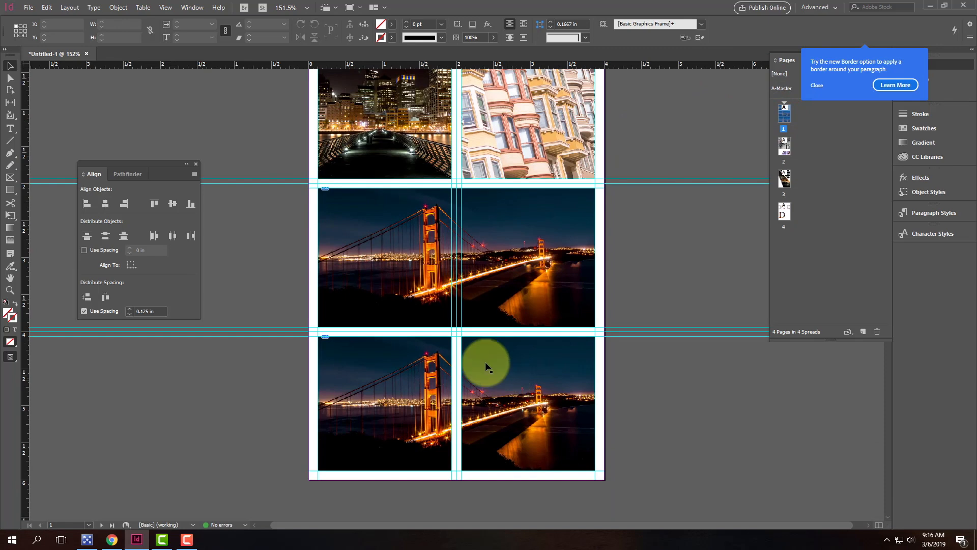
{"action": "left_click", "coordinate": [368, 363]}
{"action": "left_click", "coordinate": [548, 381]}
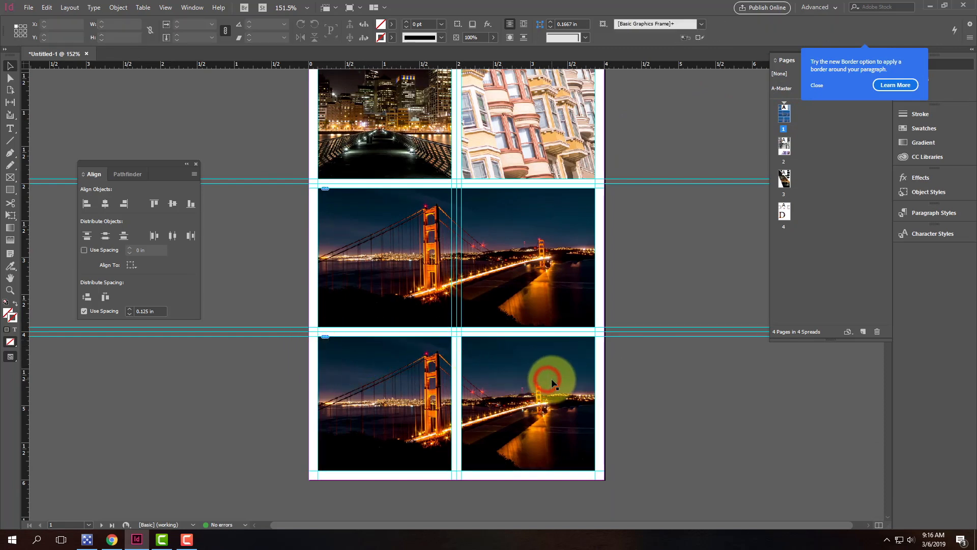
{"action": "key", "text": "Delete"}
{"action": "left_click", "coordinate": [340, 367]}
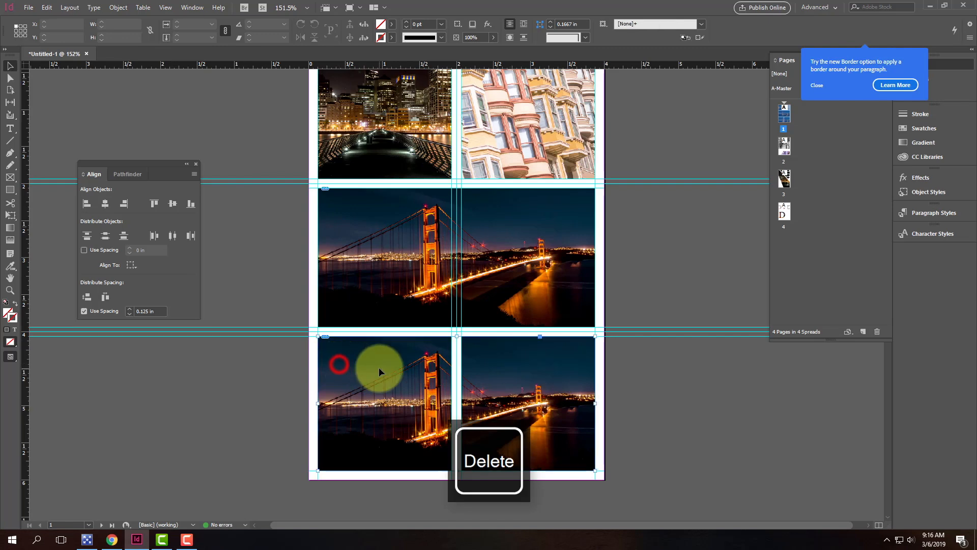
{"action": "key", "text": "Delete"}
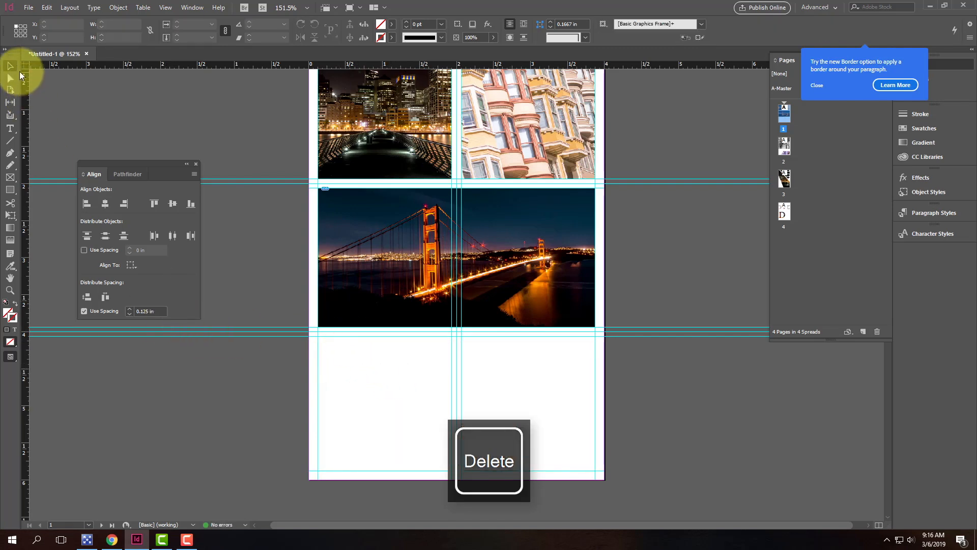
Step: Draw a text frame across the empty bottom row of page 1, within the guides, and fill it with placeholder text
{"action": "left_click", "coordinate": [10, 128]}
{"action": "left_click_drag", "start_coordinate": [318, 336], "coordinate": [595, 472]}
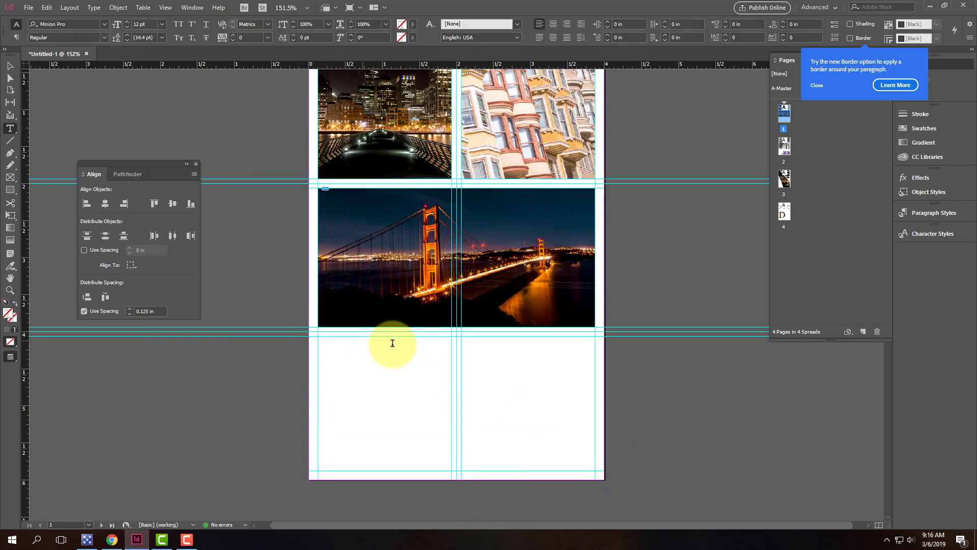
{"action": "right_click", "coordinate": [323, 343]}
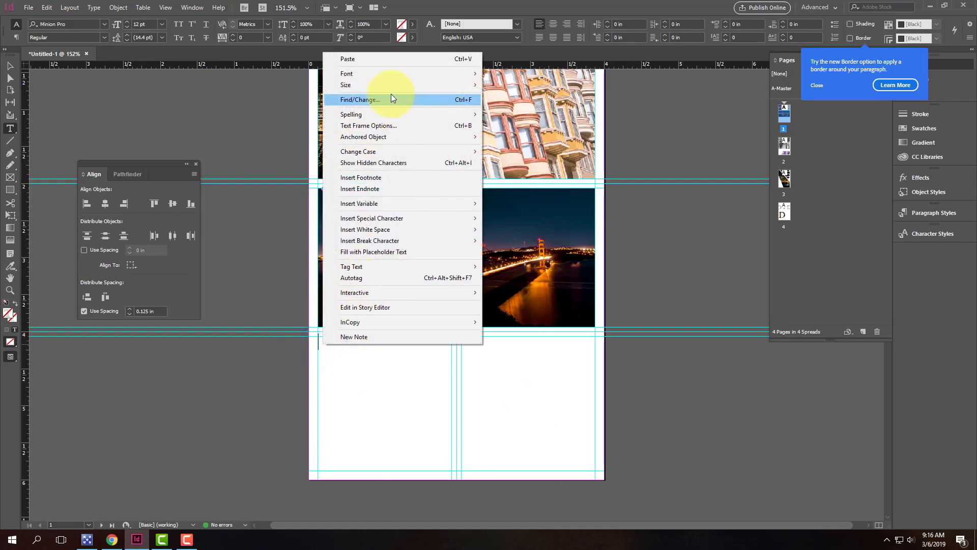
{"action": "left_click", "coordinate": [414, 251]}
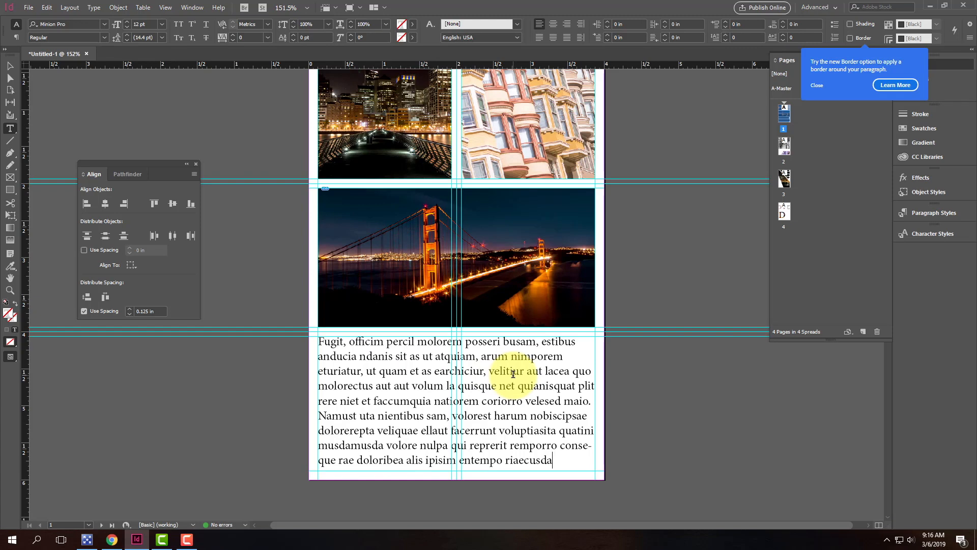
Step: Set all the placeholder text to 10 pt
{"action": "left_click_drag", "start_coordinate": [562, 461], "coordinate": [287, 306]}
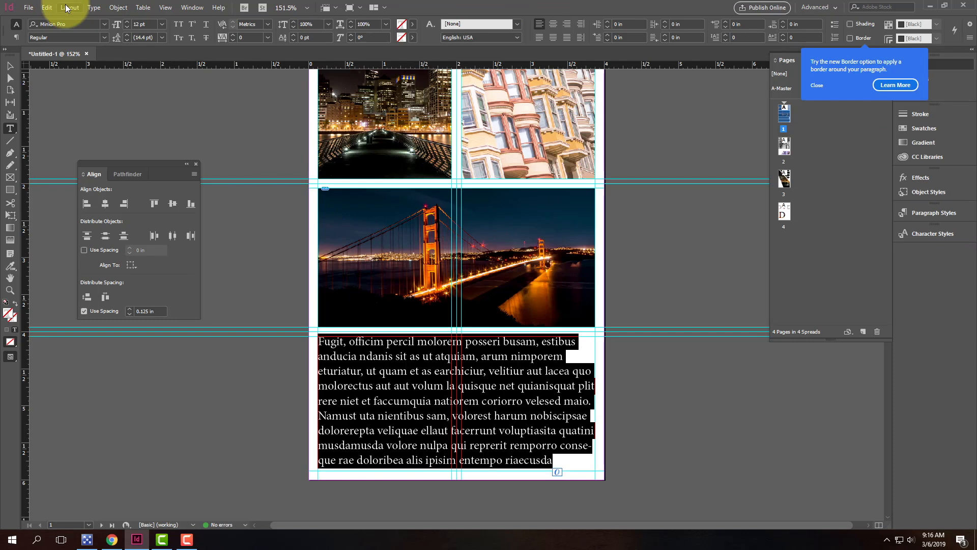
{"action": "left_click", "coordinate": [147, 24]}
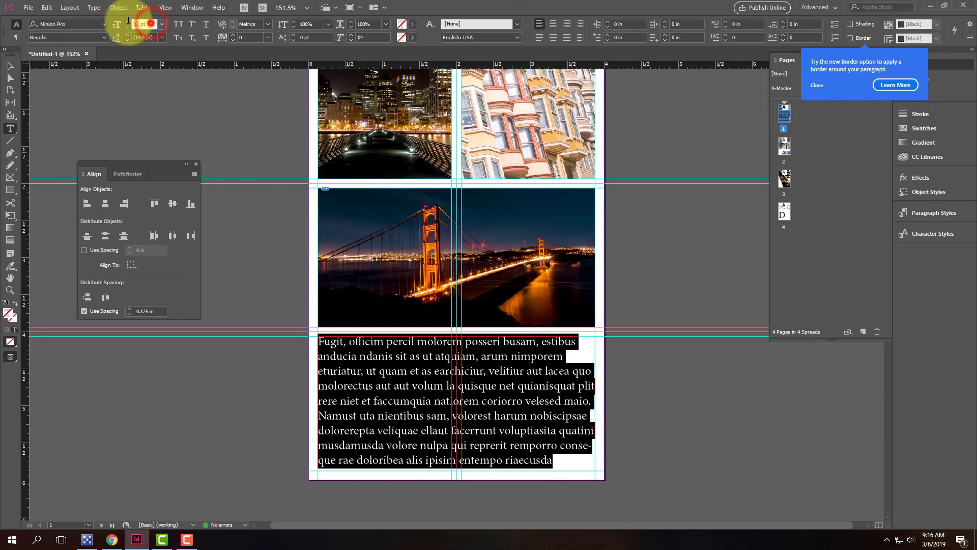
{"action": "type", "text": "10"}
{"action": "key", "text": "Tab"}
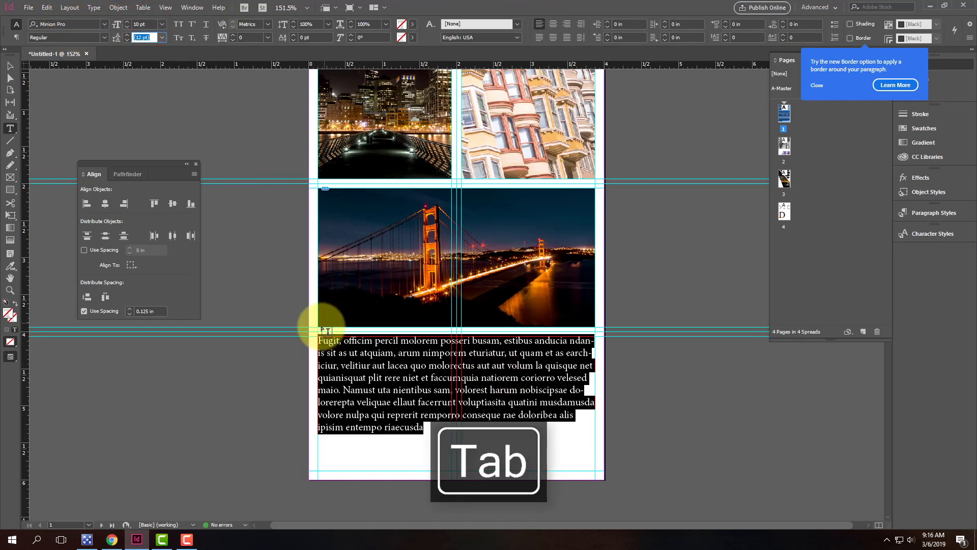
Step: Add the line "Heading 1" above the placeholder paragraph, separated from it by a blank line
{"action": "left_click", "coordinate": [320, 341]}
{"action": "key", "text": "Return"}
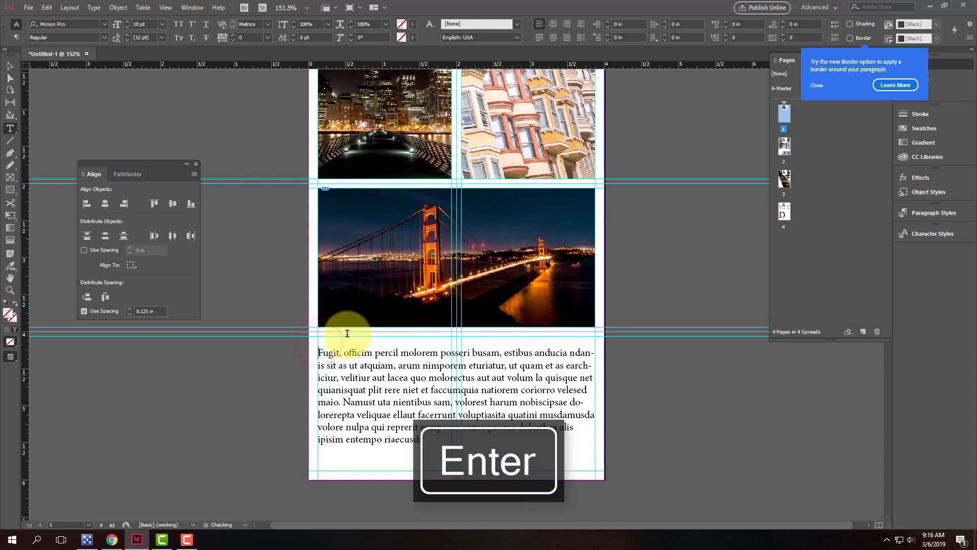
{"action": "key", "text": "Return"}
{"action": "key", "text": "Up"}
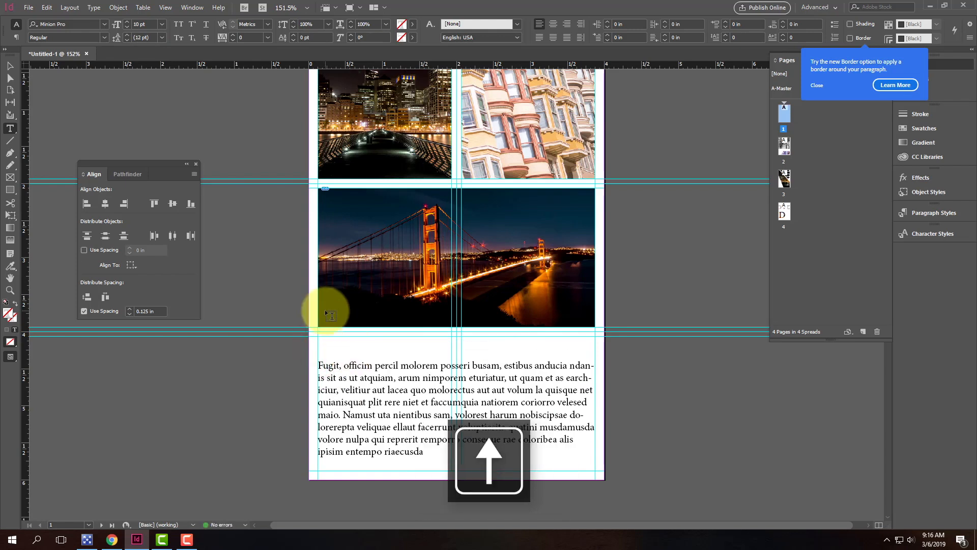
{"action": "type", "text": "Hea"}
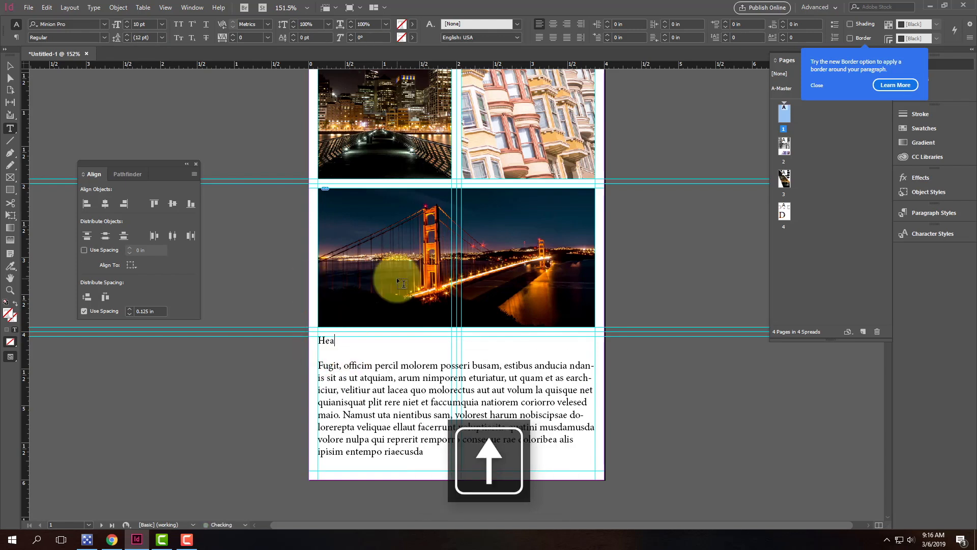
{"action": "type", "text": "ding 1"}
Step: Format the "Heading 1" line in Harlow Solid Italic at 18 pt
{"action": "left_click_drag", "start_coordinate": [370, 341], "coordinate": [279, 178]}
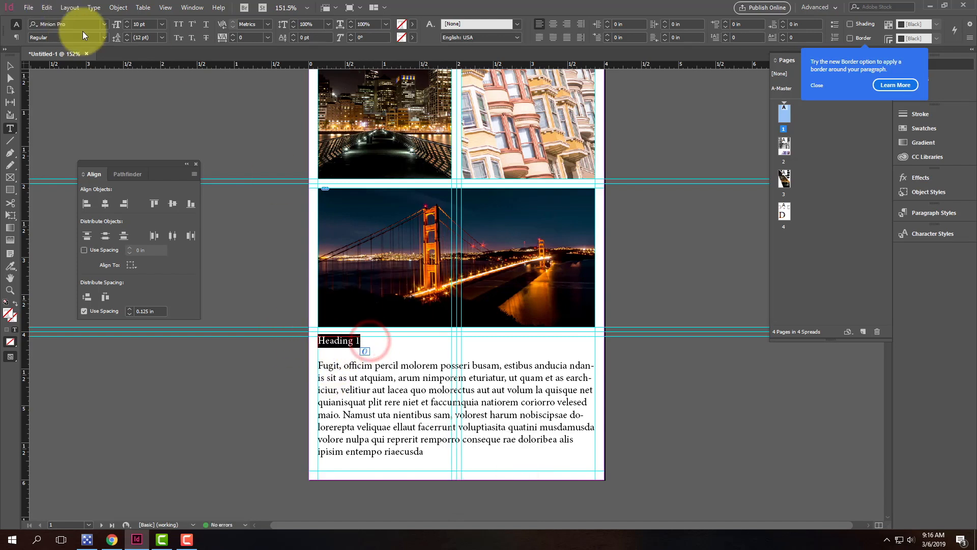
{"action": "left_click", "coordinate": [104, 37]}
{"action": "left_click", "coordinate": [105, 24]}
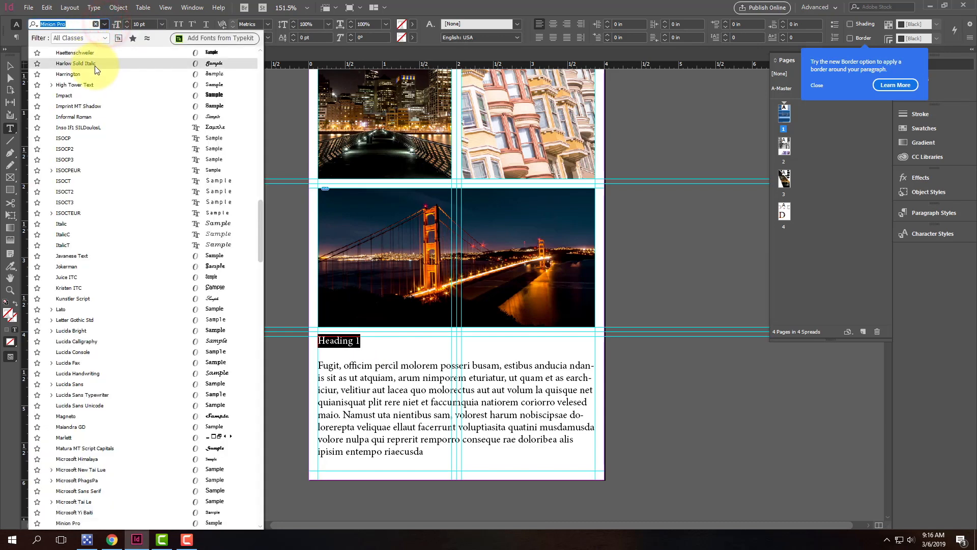
{"action": "left_click", "coordinate": [95, 64]}
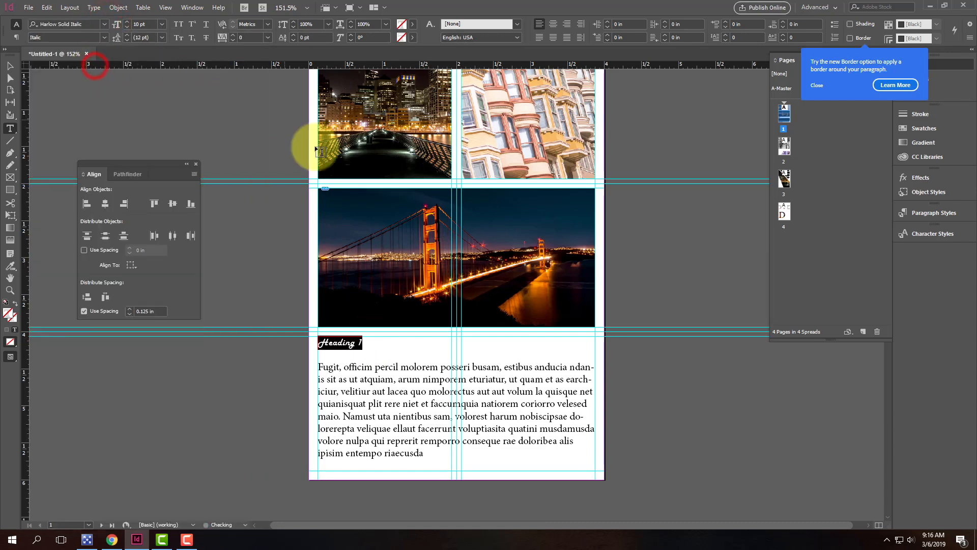
{"action": "left_click", "coordinate": [161, 24]}
{"action": "left_click", "coordinate": [160, 121]}
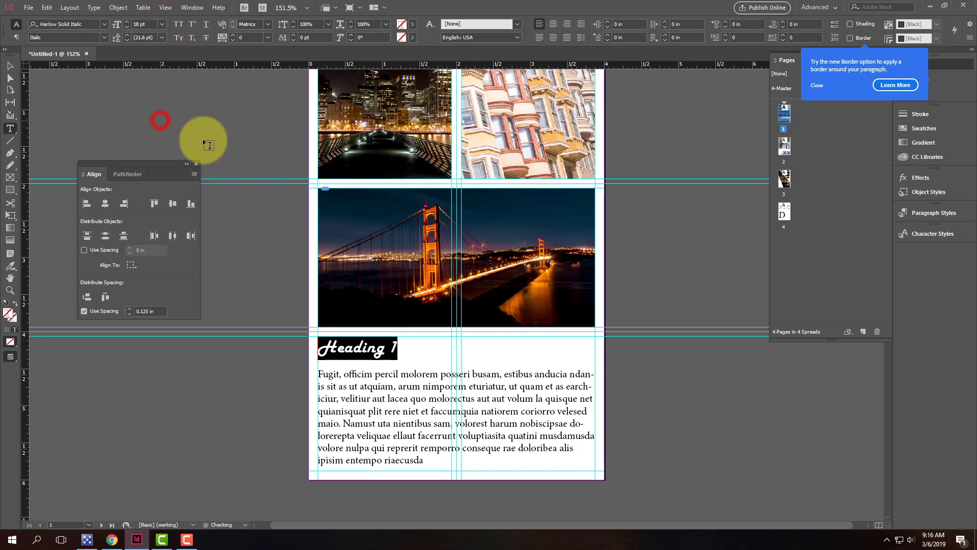
{"action": "left_click", "coordinate": [460, 352]}
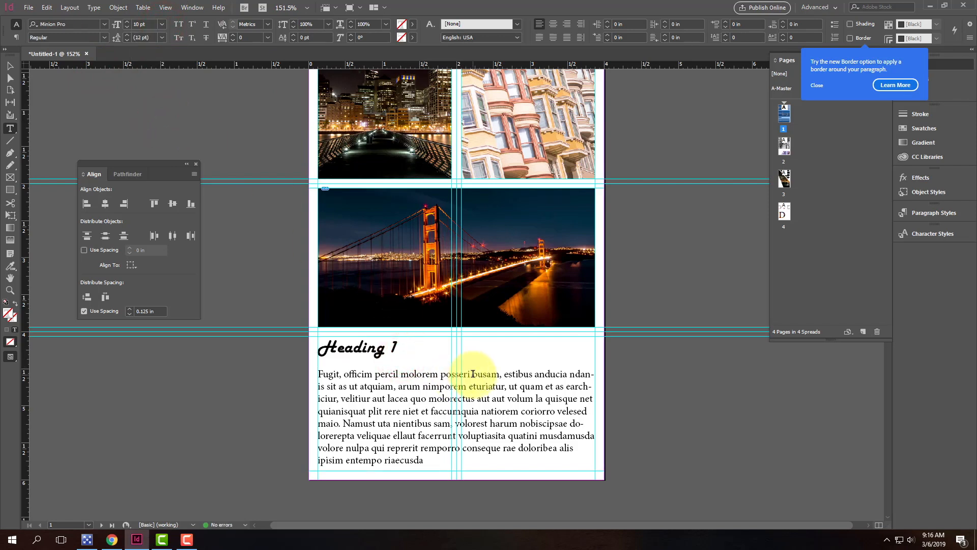
Step: Create a character style from the formatted heading text and name it "Heading 1"
{"action": "left_click", "coordinate": [374, 351]}
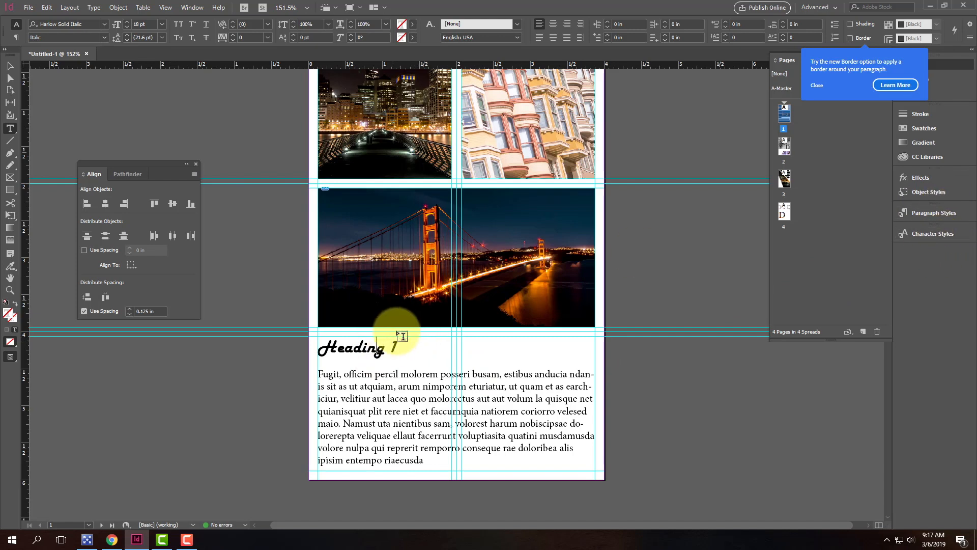
{"action": "left_click_drag", "start_coordinate": [400, 346], "coordinate": [290, 332]}
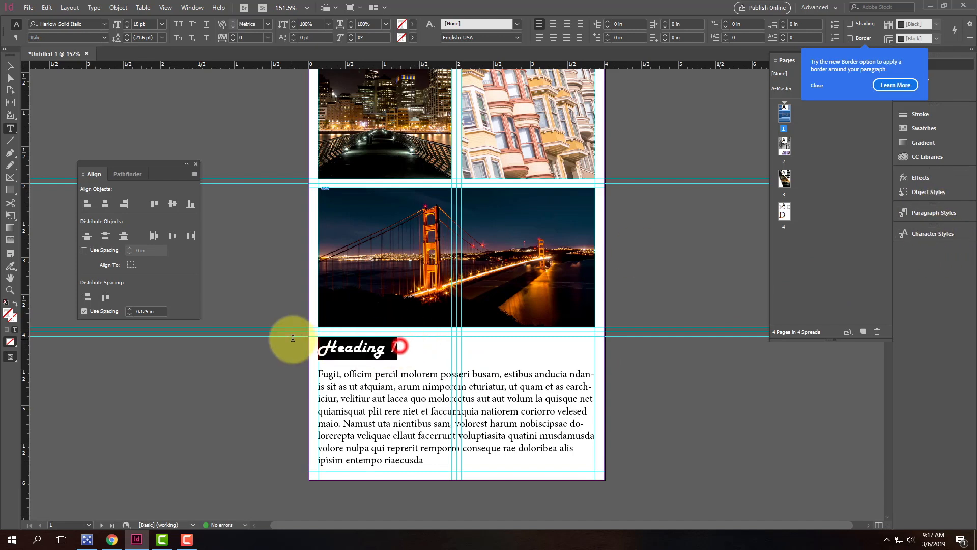
{"action": "left_click", "coordinate": [933, 234]}
{"action": "left_click", "coordinate": [866, 322]}
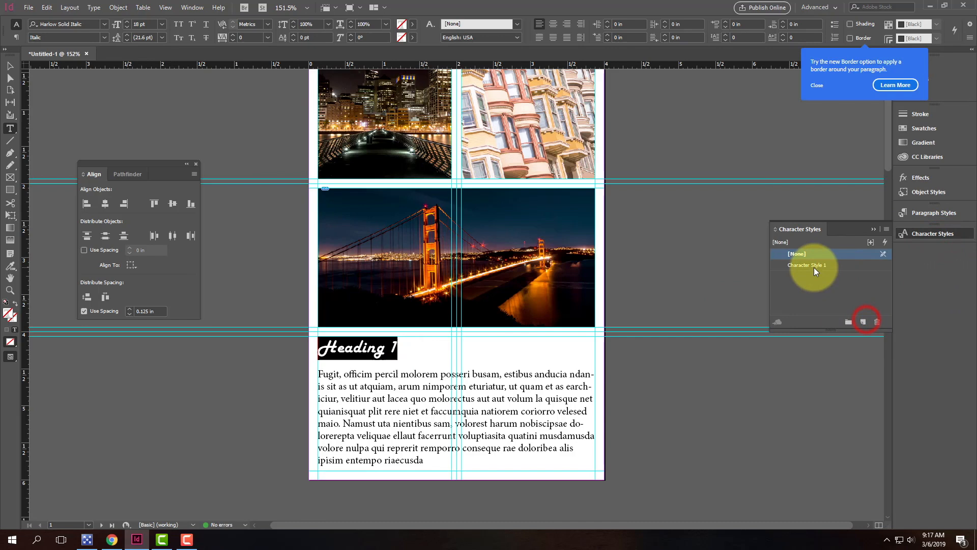
{"action": "double_click", "coordinate": [814, 266]}
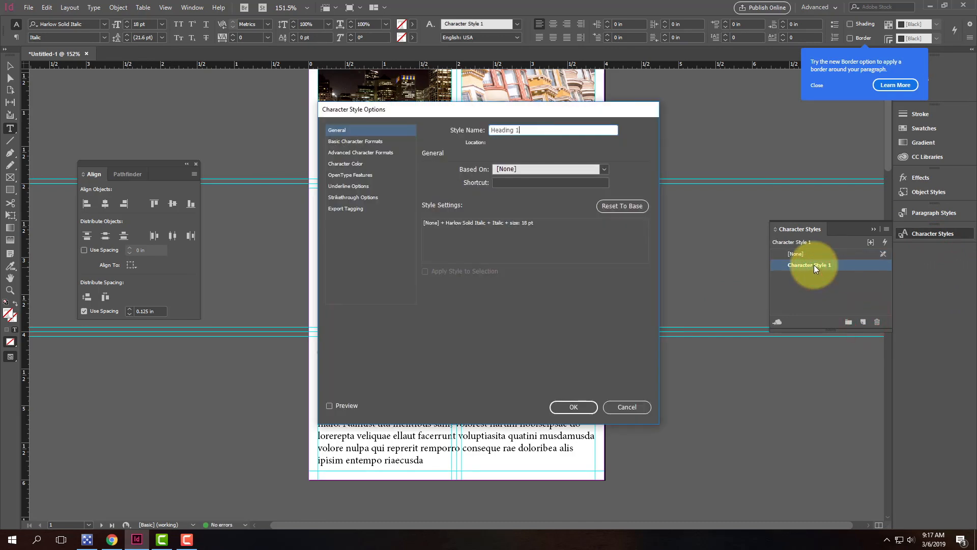
{"action": "left_click", "coordinate": [581, 408]}
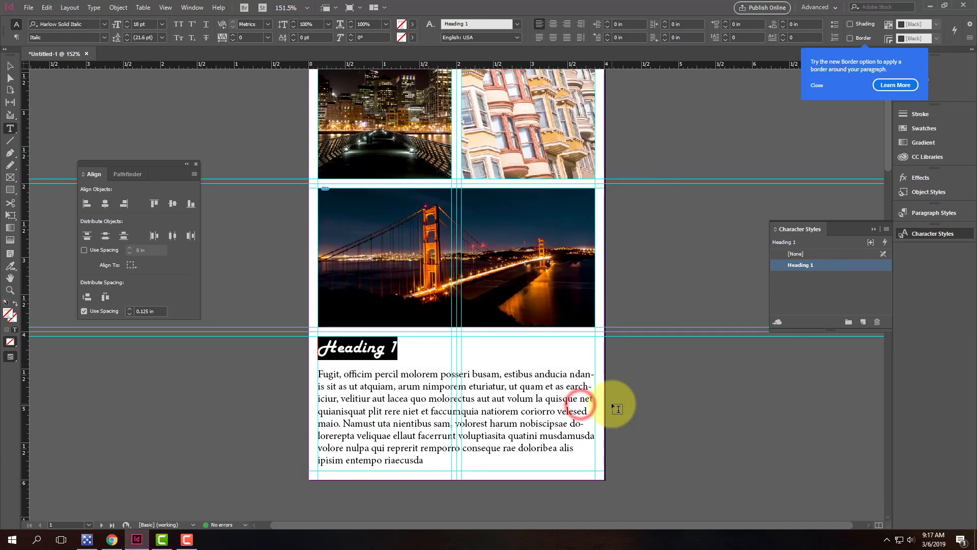
Step: Create a paragraph style from the 10 pt placeholder paragraph and name it "Body Text"
{"action": "left_click", "coordinate": [385, 386]}
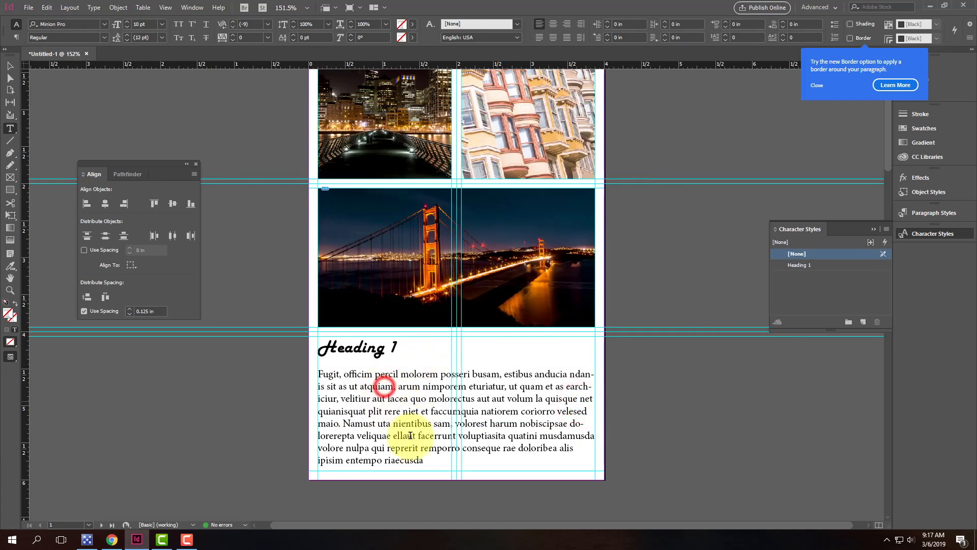
{"action": "left_click_drag", "start_coordinate": [424, 460], "coordinate": [284, 366]}
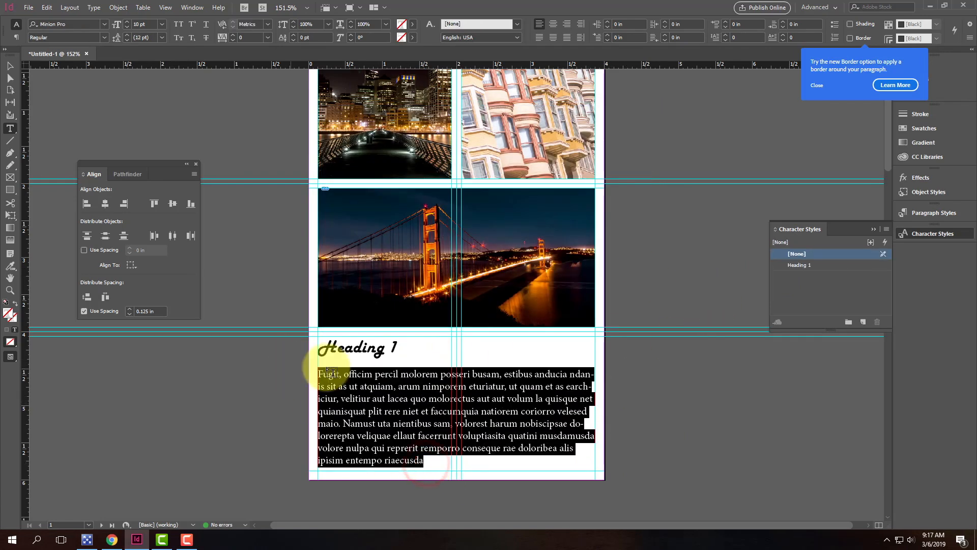
{"action": "left_click", "coordinate": [933, 212]}
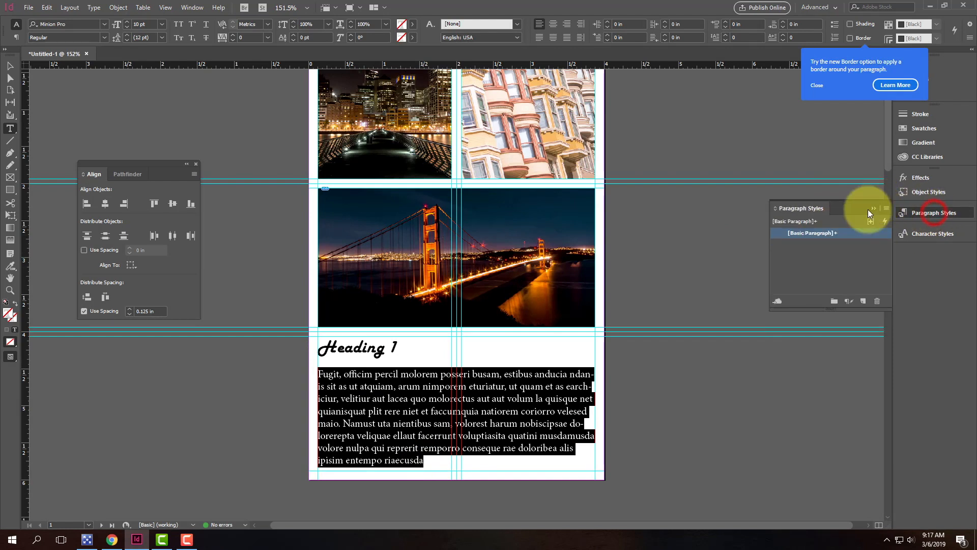
{"action": "left_click", "coordinate": [865, 301]}
{"action": "left_click", "coordinate": [826, 245]}
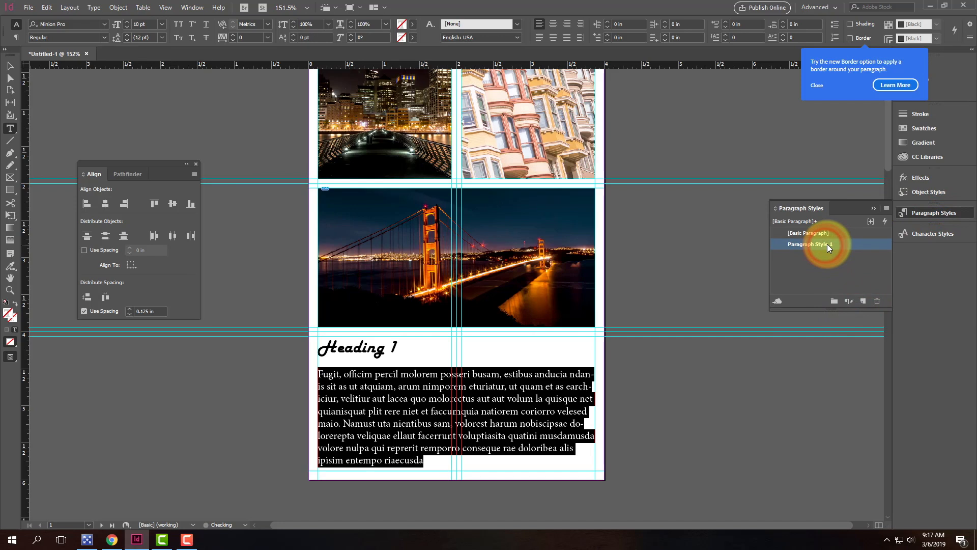
{"action": "double_click", "coordinate": [820, 245]}
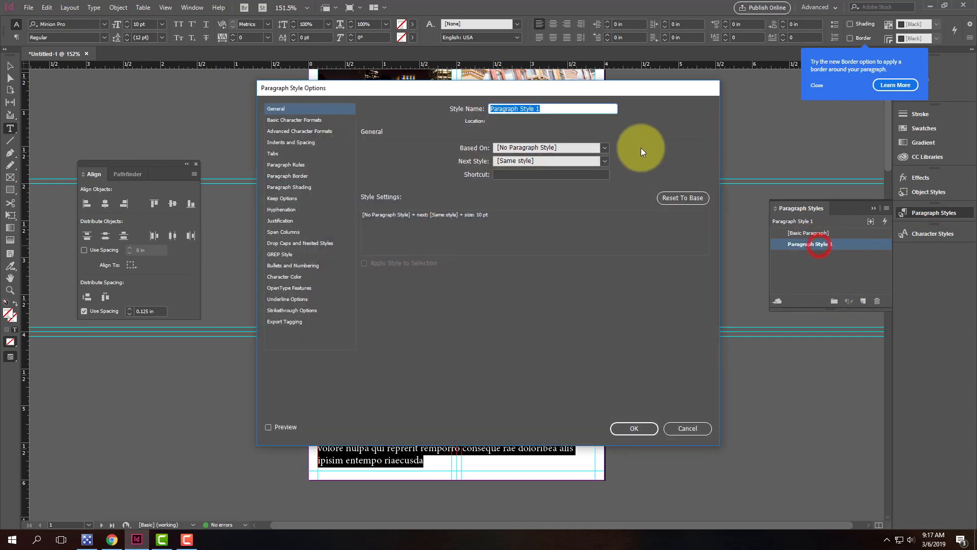
{"action": "type", "text": "Body tre"}
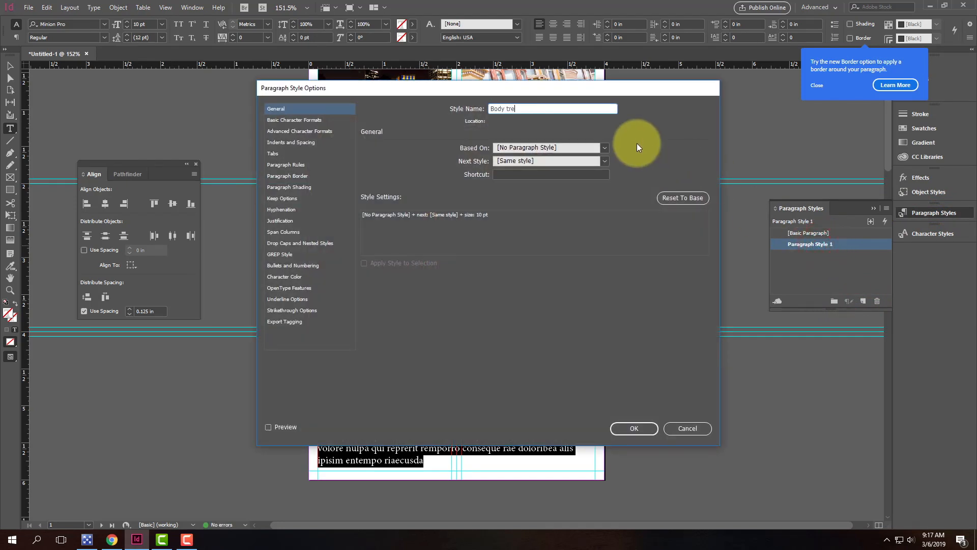
{"action": "key", "text": "BackSpace"}
{"action": "key", "text": "BackSpace"}
{"action": "key", "text": "BackSpace"}
{"action": "type", "text": "Text"}
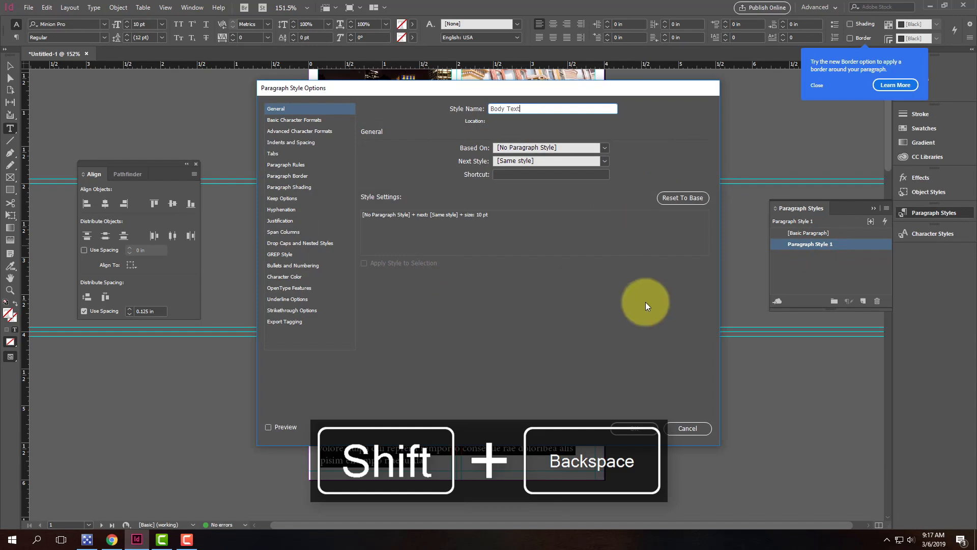
{"action": "left_click", "coordinate": [634, 428]}
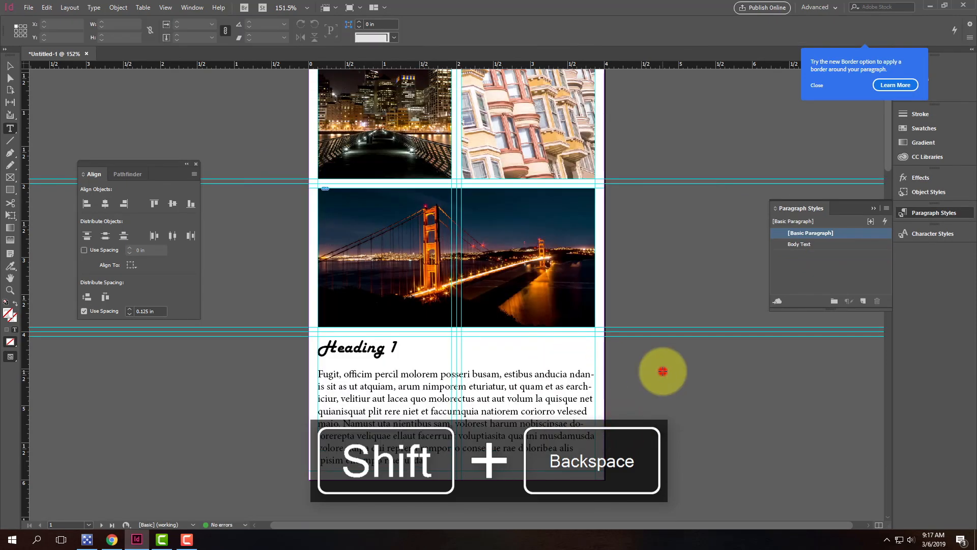
Step: Dismiss the paragraph border tip and add a new blank page after page 1
{"action": "left_click", "coordinate": [663, 372]}
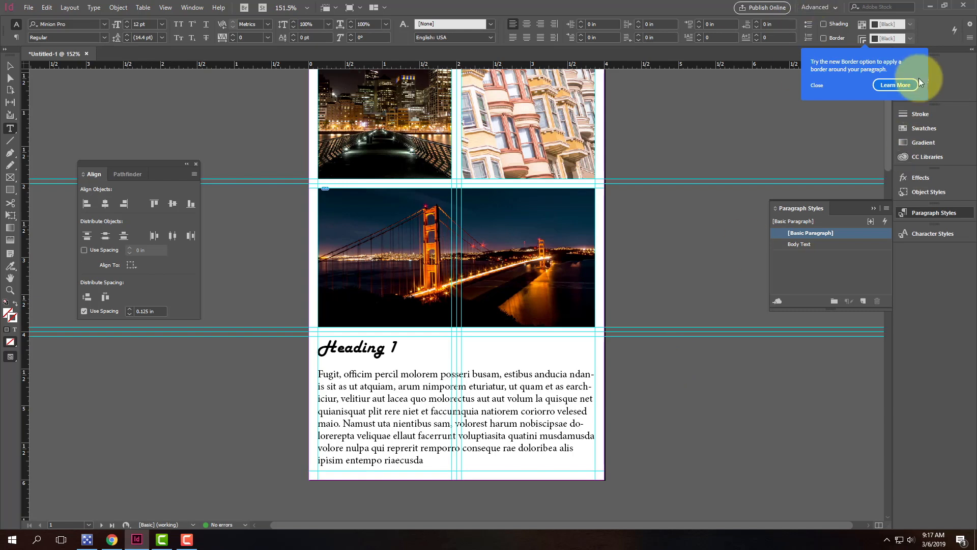
{"action": "left_click", "coordinate": [946, 79]}
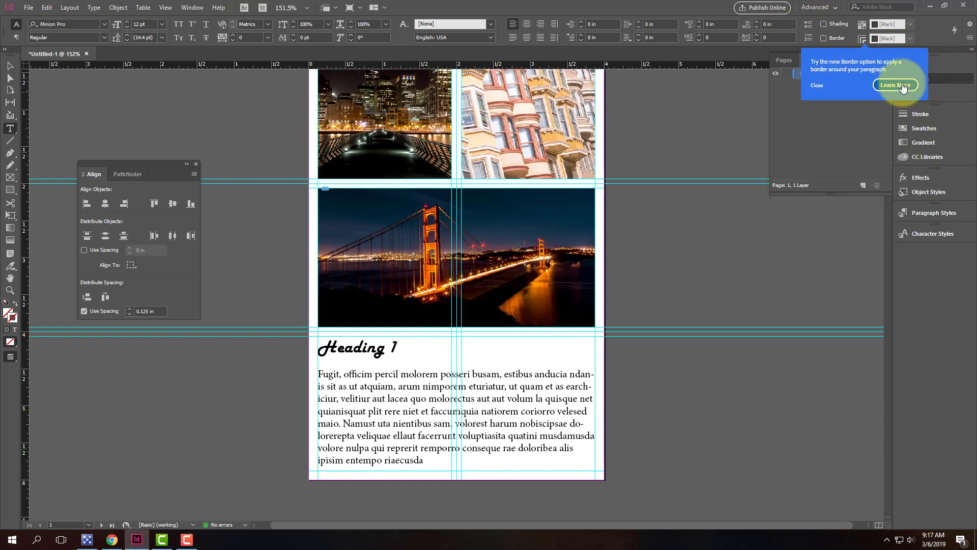
{"action": "left_click", "coordinate": [816, 87]}
{"action": "left_click", "coordinate": [928, 65]}
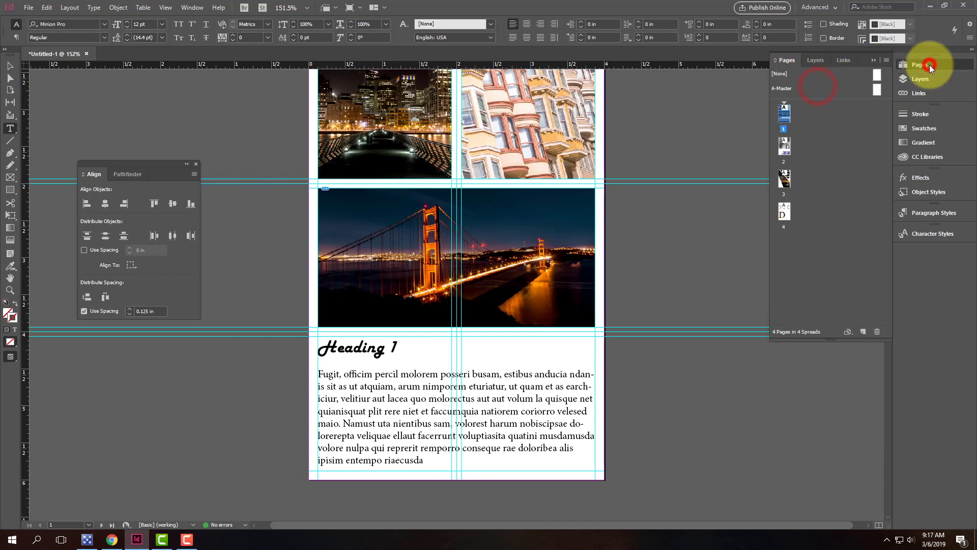
{"action": "left_click", "coordinate": [864, 333]}
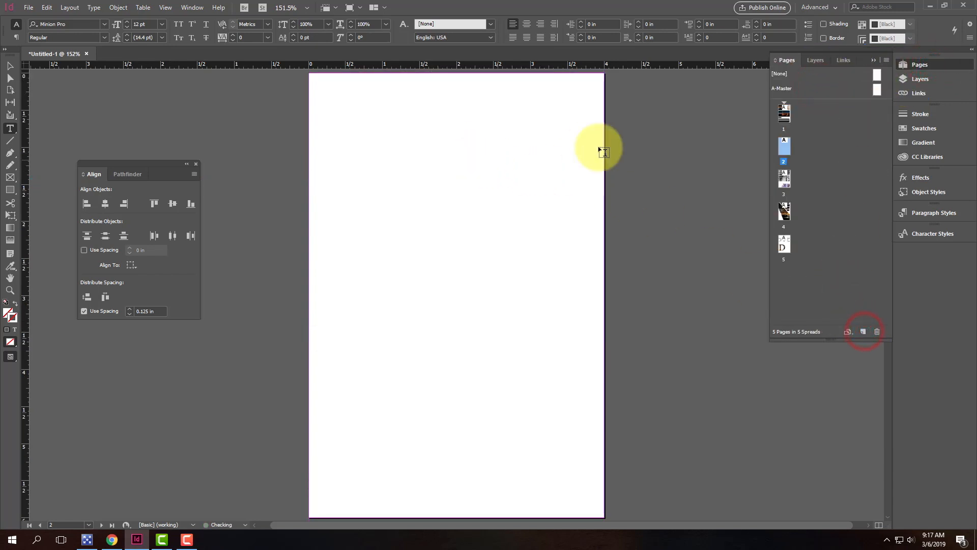
Step: Draw a closed four-sided diagonal frame with the Pen tool across page 2, about 4 in wide and 5.39 in high, between the side edges
{"action": "left_click", "coordinate": [9, 153]}
{"action": "left_click_drag", "start_coordinate": [308, 96], "coordinate": [323, 105]}
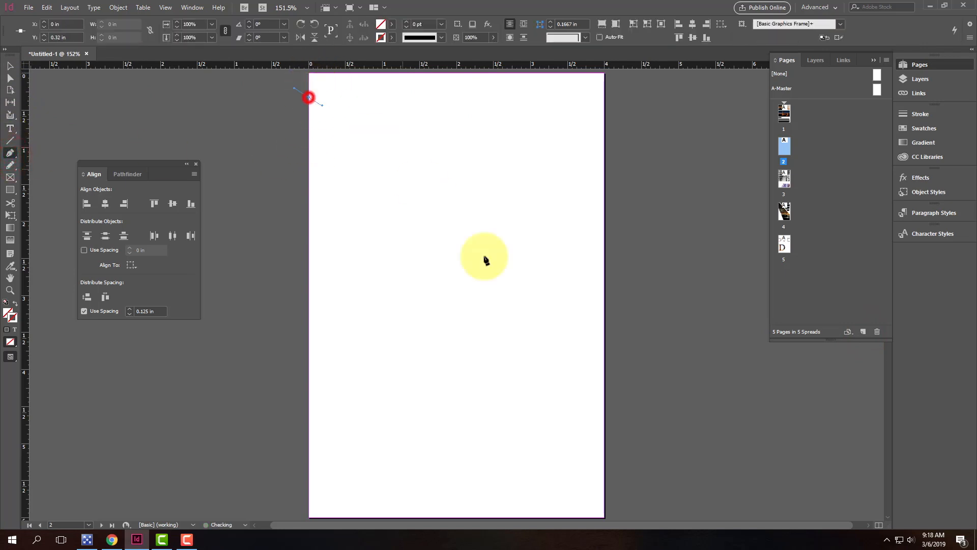
{"action": "left_click", "coordinate": [606, 366]}
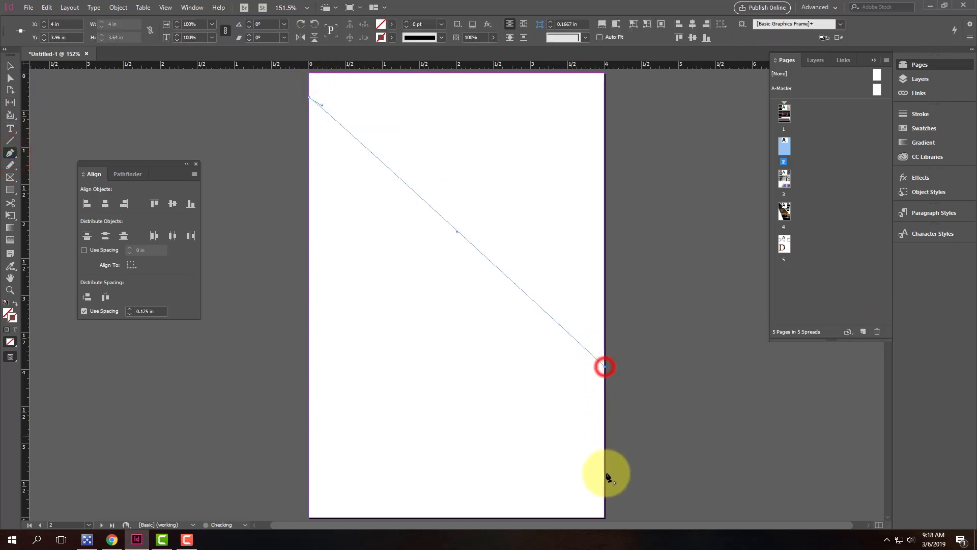
{"action": "left_click", "coordinate": [606, 496]}
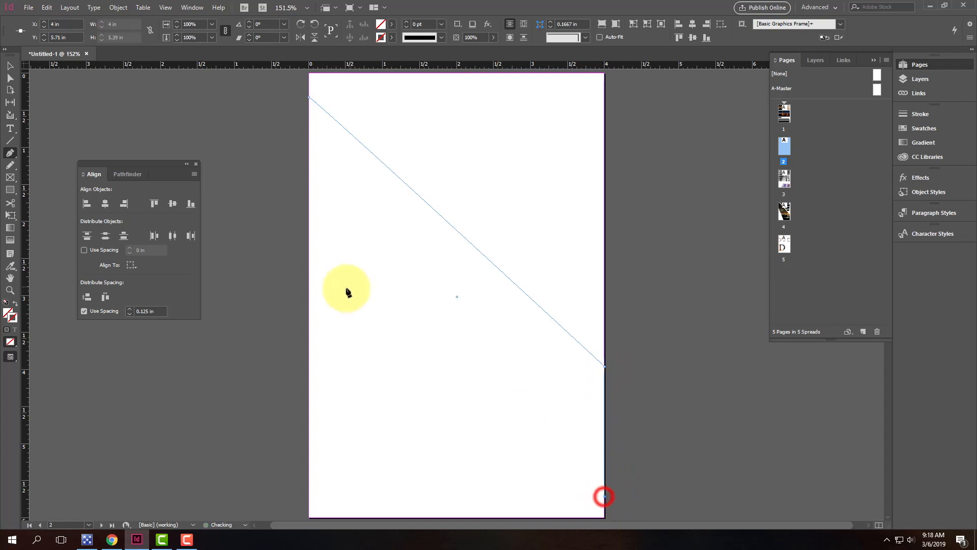
{"action": "left_click", "coordinate": [308, 161]}
{"action": "left_click", "coordinate": [309, 96]}
{"action": "left_click", "coordinate": [9, 66]}
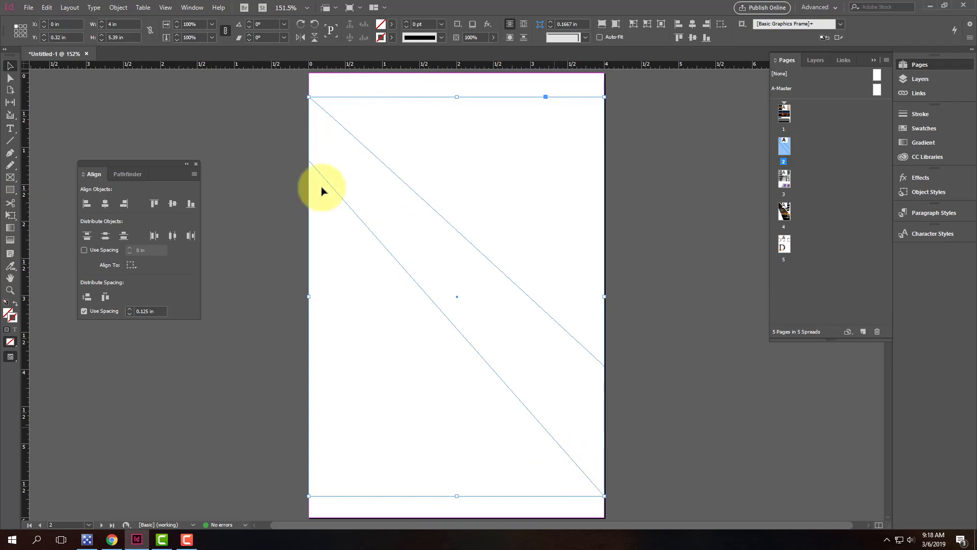
Step: Draw a second closed diagonal frame just below the first, about 4 in wide and 4.63 in high, reaching the page's bottom edge
{"action": "left_click", "coordinate": [10, 153]}
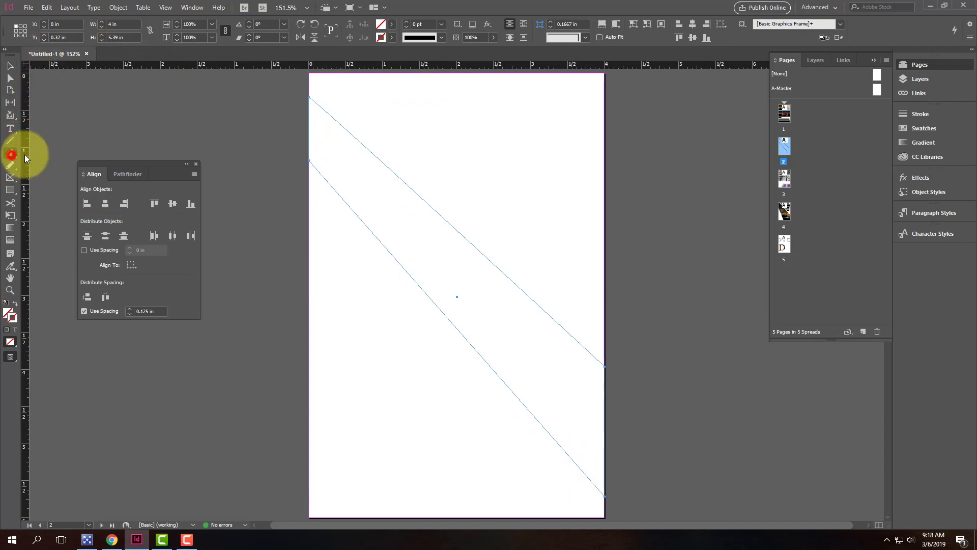
{"action": "left_click", "coordinate": [308, 175]}
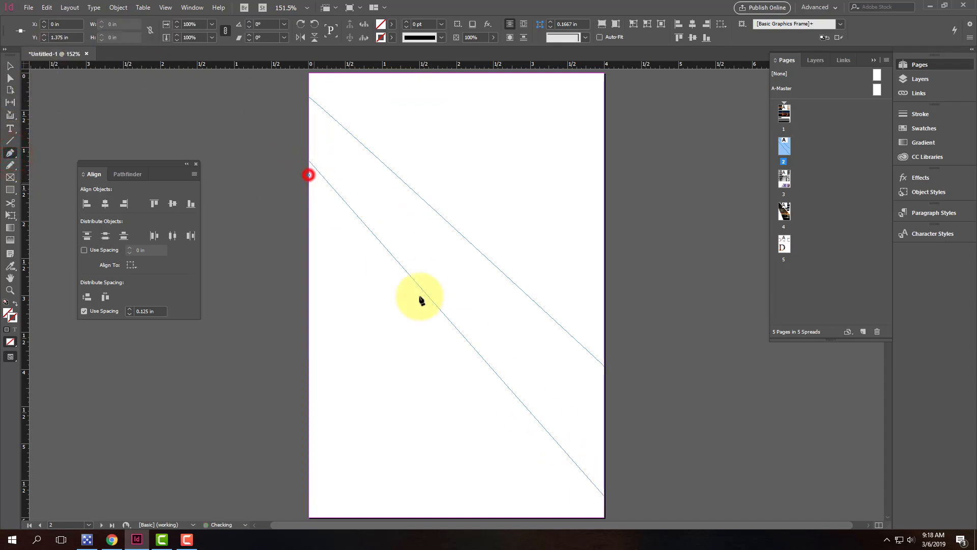
{"action": "left_click", "coordinate": [604, 510]}
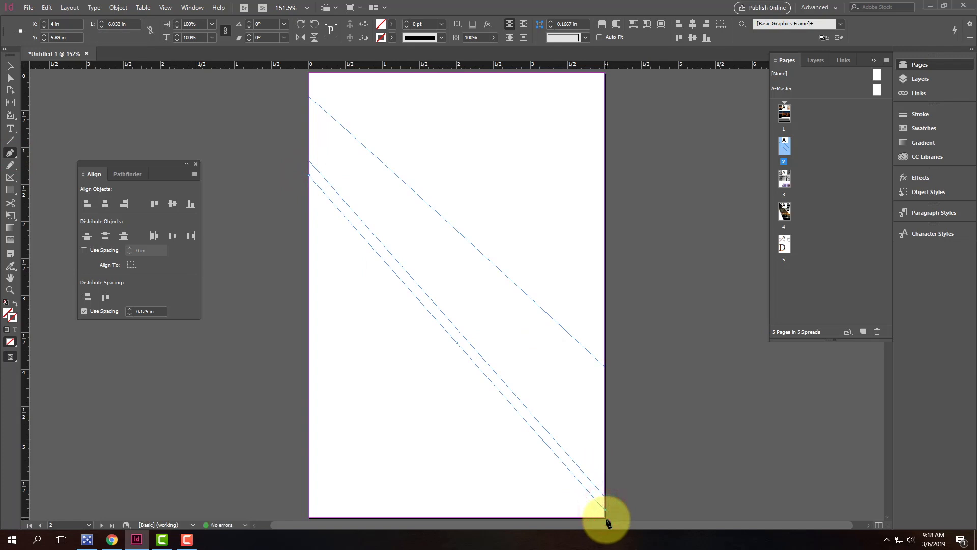
{"action": "left_click", "coordinate": [605, 518]}
{"action": "left_click", "coordinate": [530, 518]}
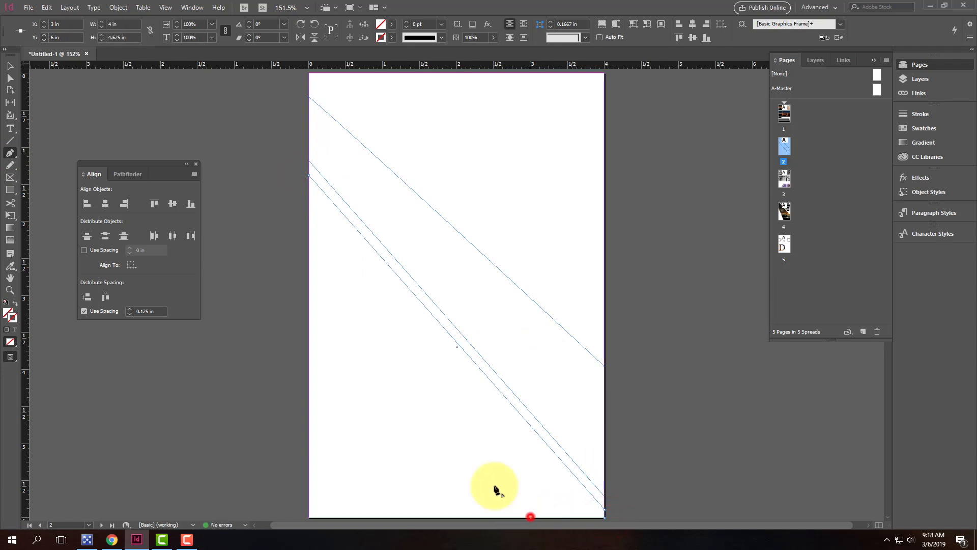
{"action": "left_click", "coordinate": [308, 208]}
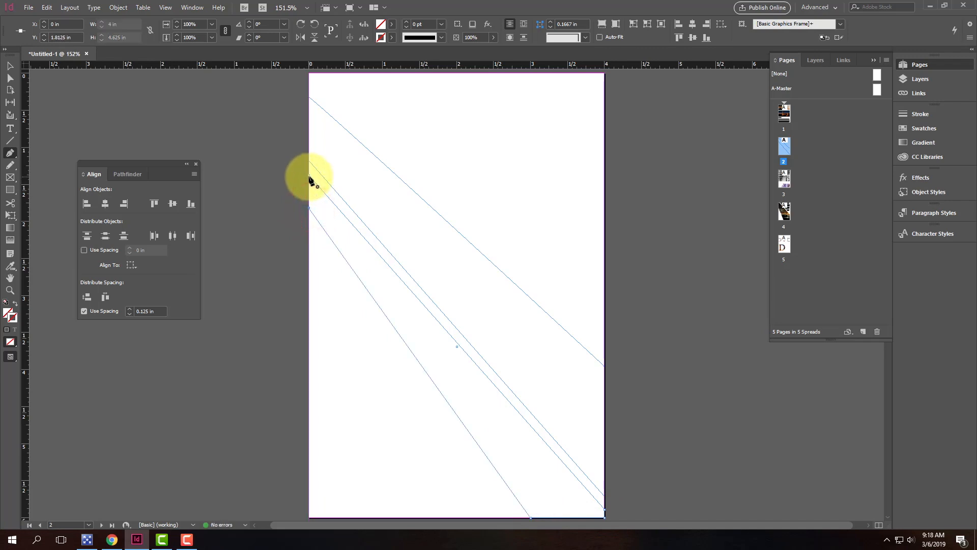
{"action": "left_click", "coordinate": [309, 174]}
{"action": "left_click", "coordinate": [6, 71]}
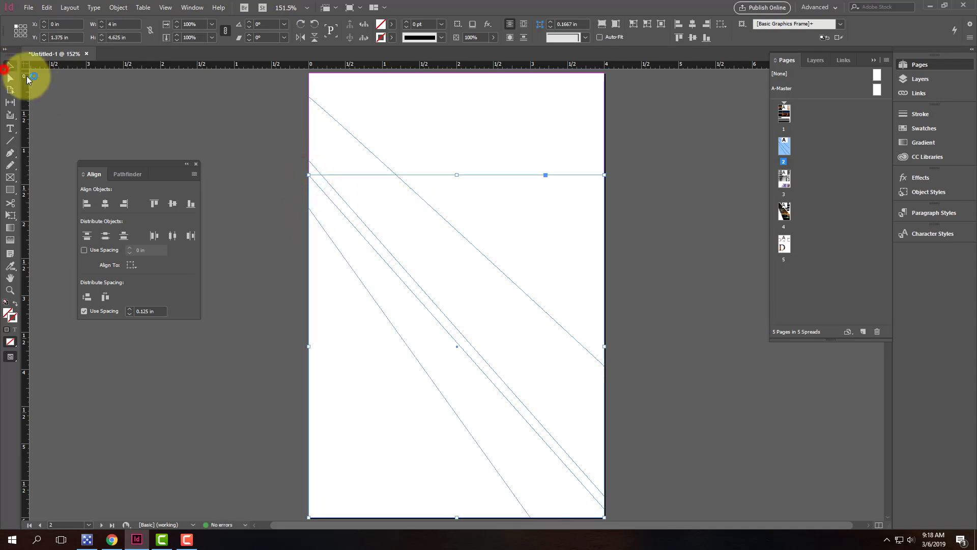
Step: Combine the two diagonal frames on page 2 into one compound path
{"action": "left_click", "coordinate": [661, 311]}
{"action": "left_click_drag", "start_coordinate": [703, 289], "coordinate": [399, 459]}
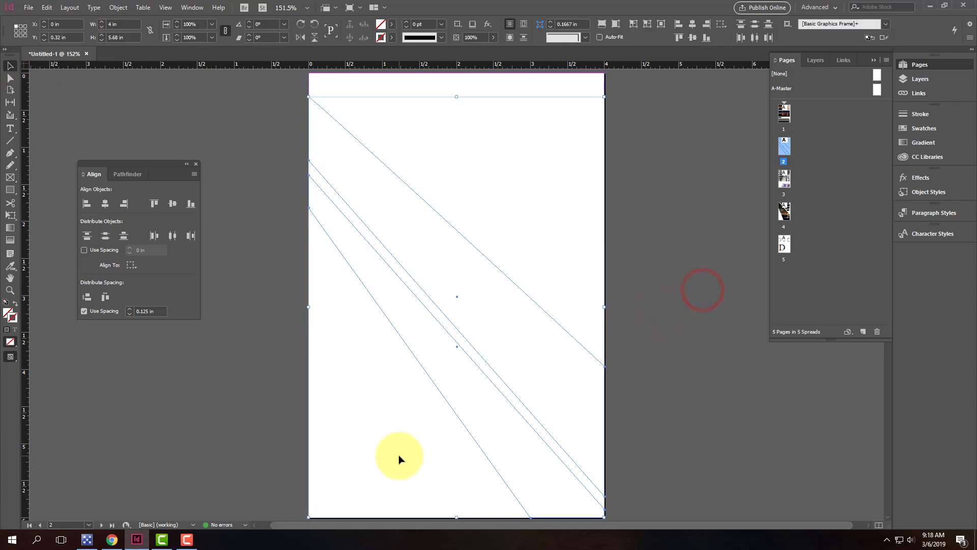
{"action": "left_click", "coordinate": [119, 7]}
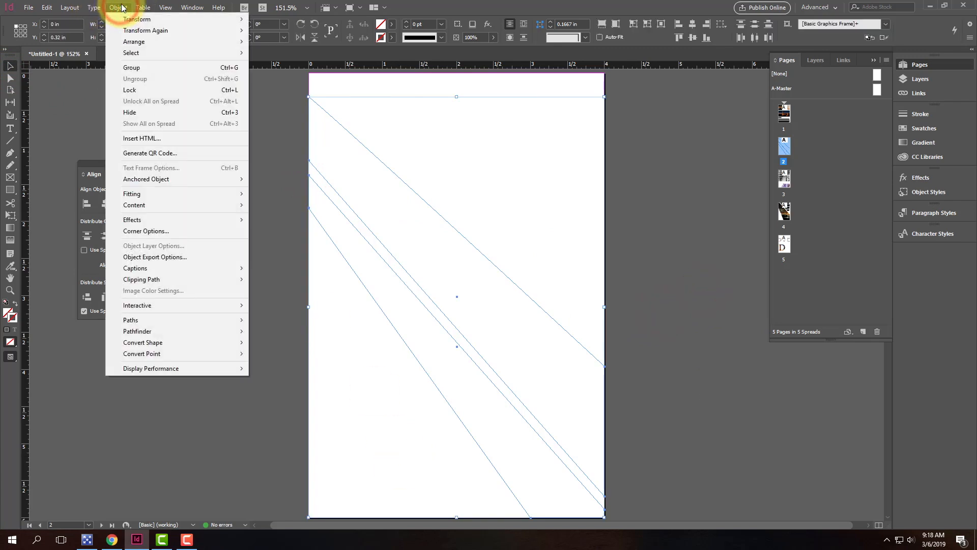
{"action": "mouse_move", "coordinate": [191, 322]}
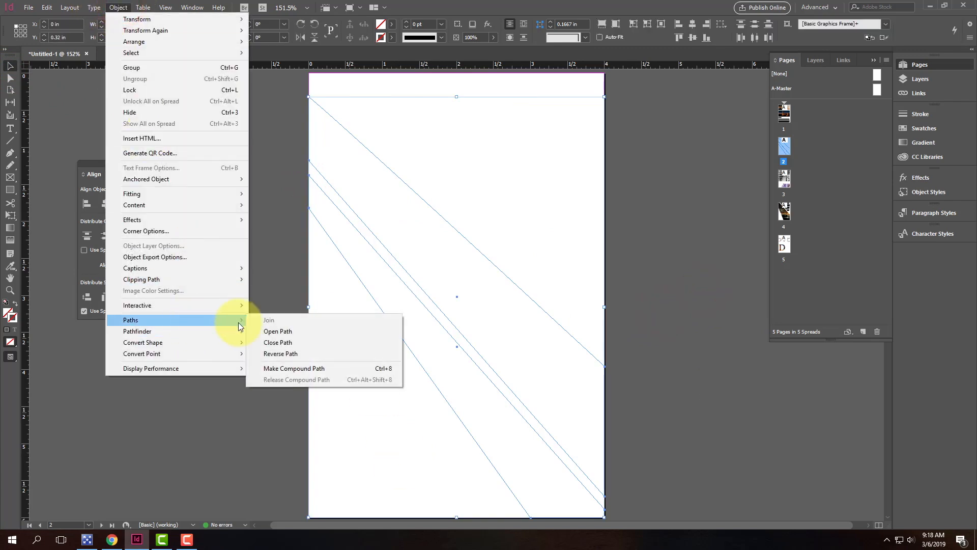
{"action": "left_click", "coordinate": [294, 368]}
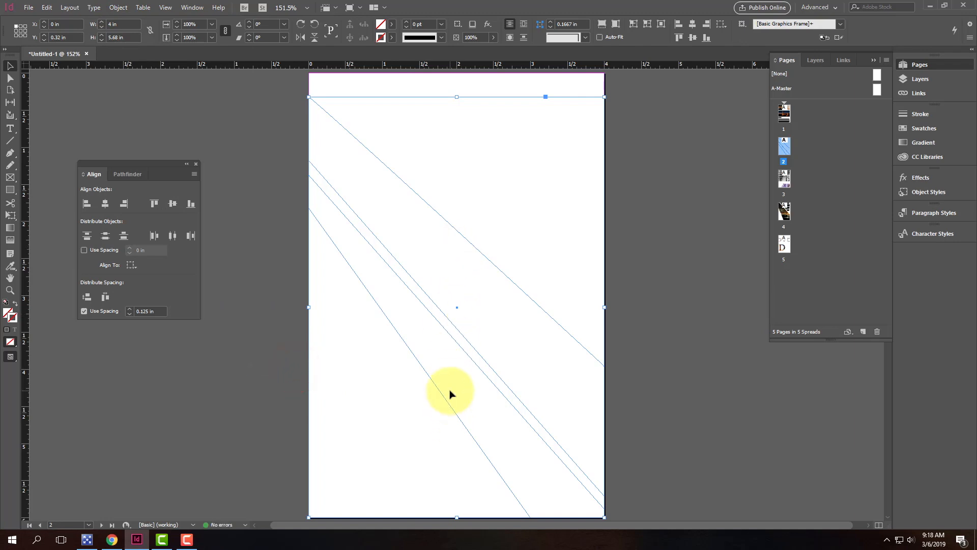
{"action": "left_click", "coordinate": [28, 8]}
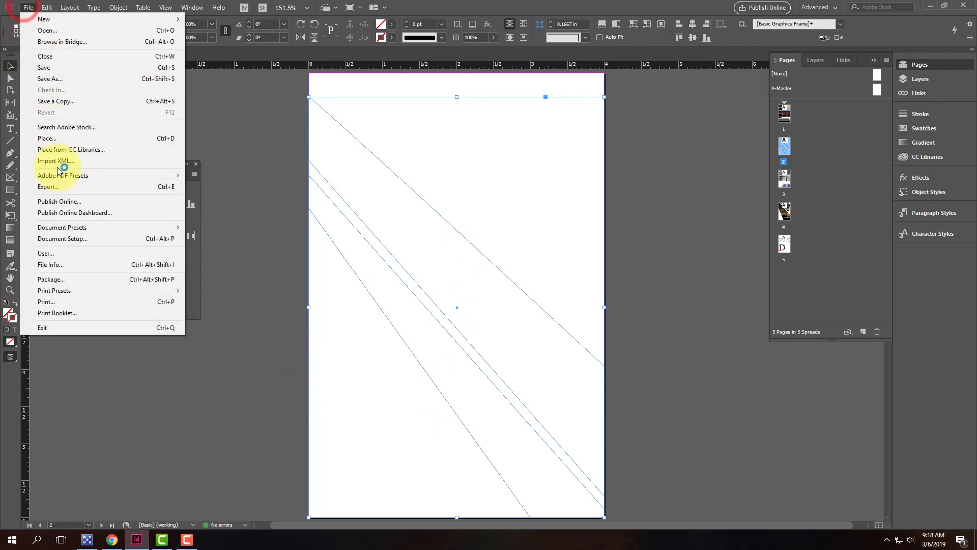
{"action": "left_click", "coordinate": [77, 140]}
{"action": "left_click", "coordinate": [439, 206]}
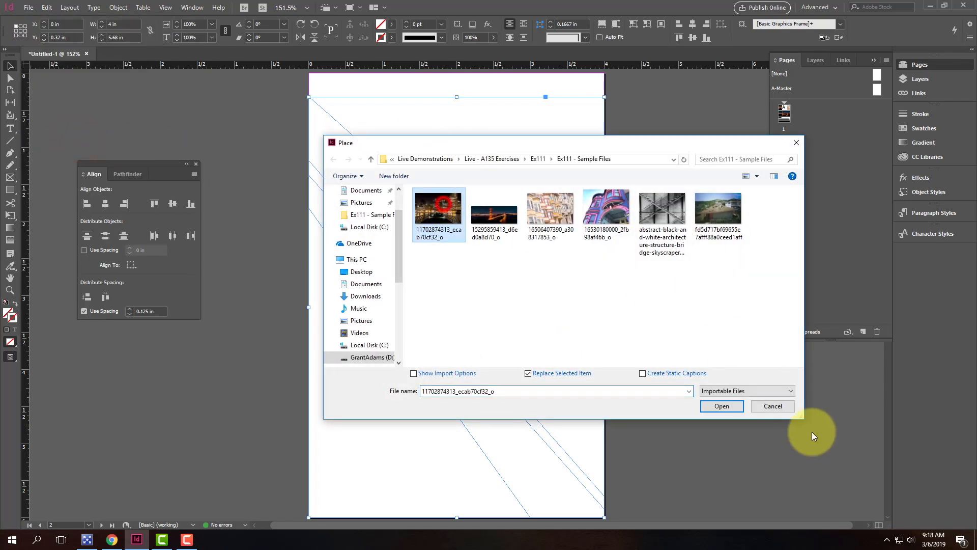
{"action": "left_click", "coordinate": [722, 406]}
Step: Fit the placed city night photo proportionally so that it fills the compound frame
{"action": "right_click", "coordinate": [441, 274]}
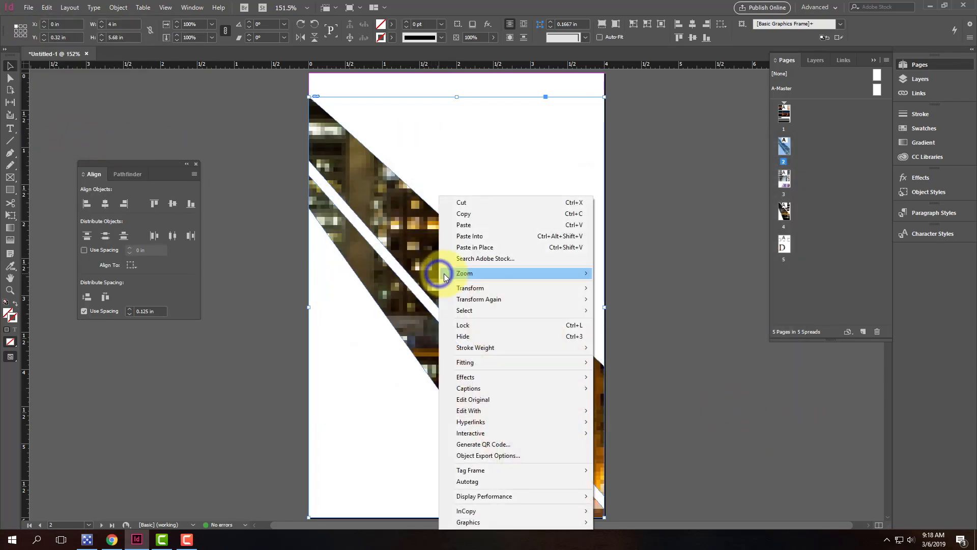
{"action": "mouse_move", "coordinate": [444, 276]}
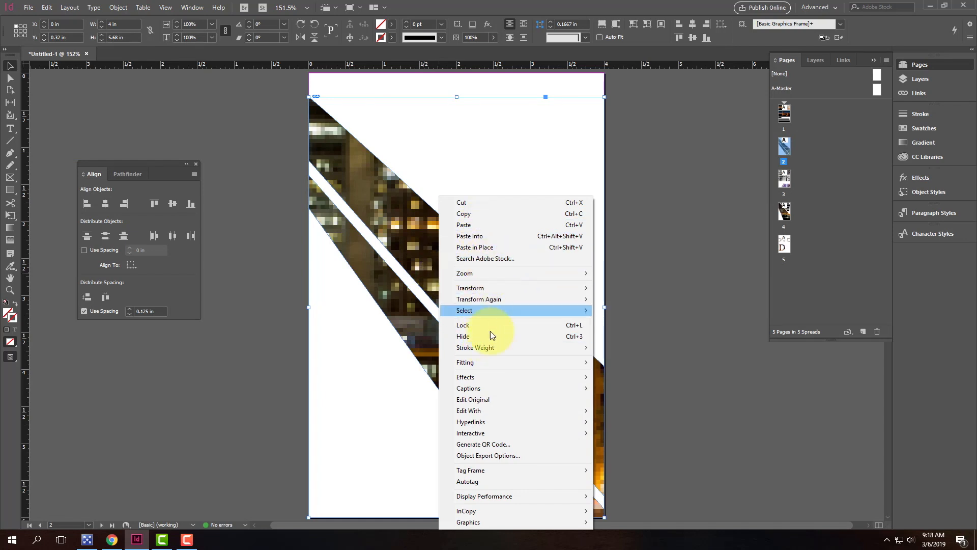
{"action": "mouse_move", "coordinate": [493, 362]}
{"action": "left_click", "coordinate": [603, 364]}
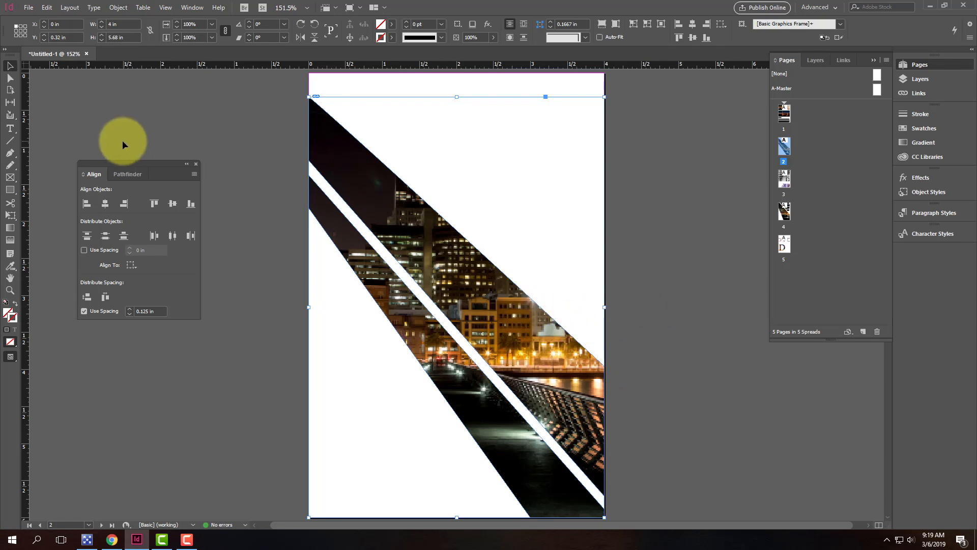
{"action": "left_click", "coordinate": [11, 178]}
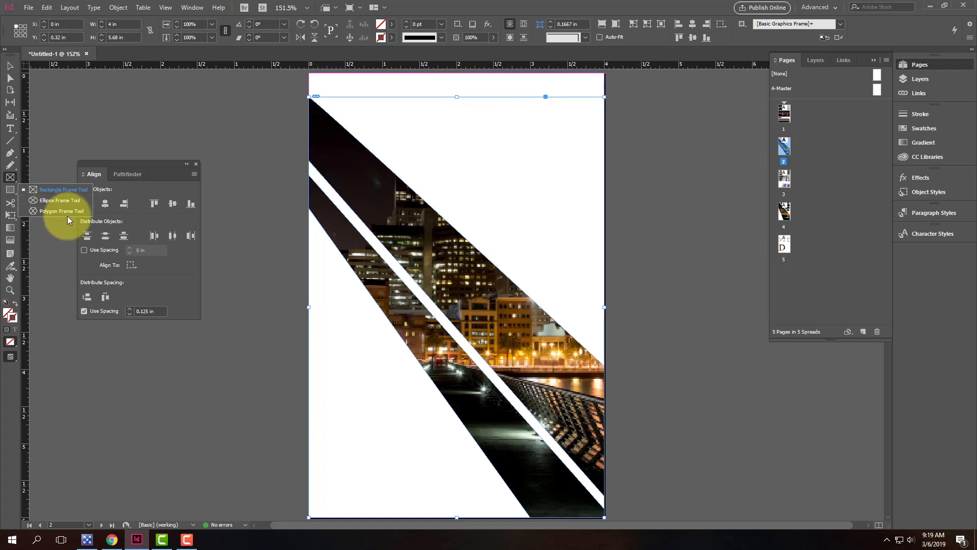
{"action": "left_click", "coordinate": [10, 155]}
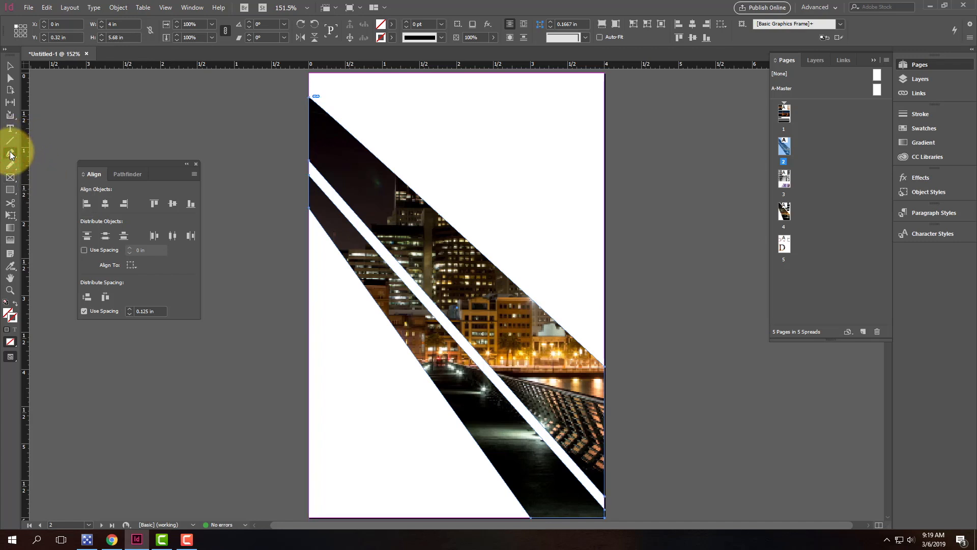
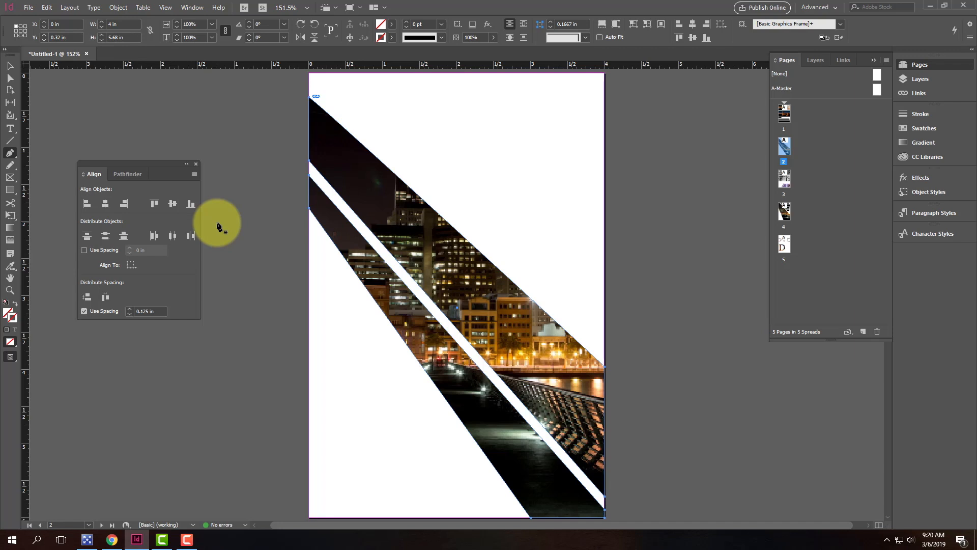
{"action": "left_click", "coordinate": [10, 129]}
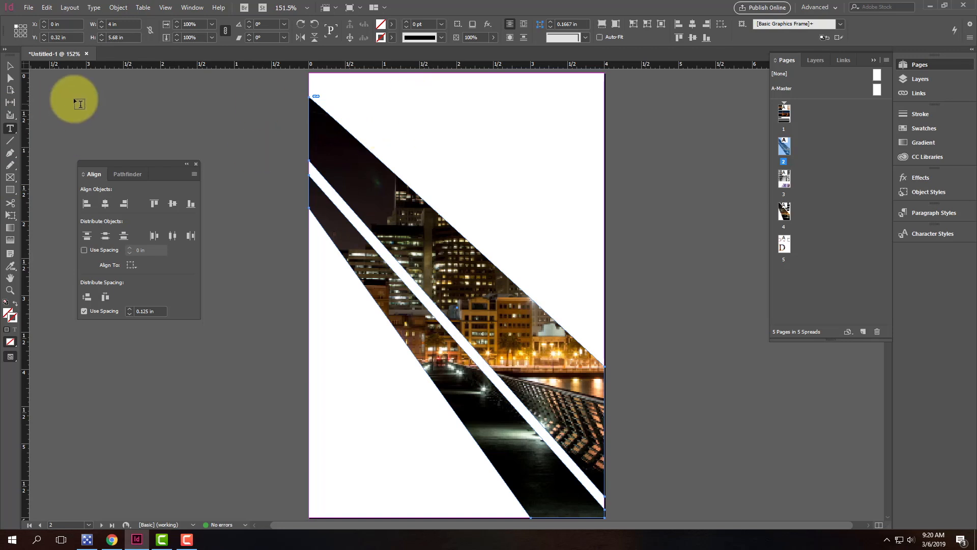
{"action": "left_click", "coordinate": [11, 130]}
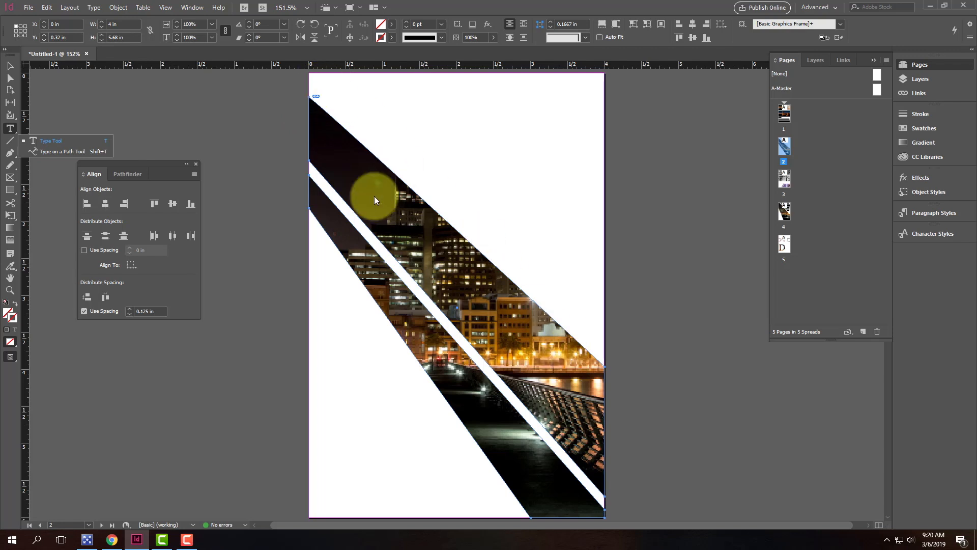
Step: Draw a straight path about 5.36 in long just above the photo's upper diagonal edge, running from the page's left edge to its right edge
{"action": "left_click", "coordinate": [10, 153]}
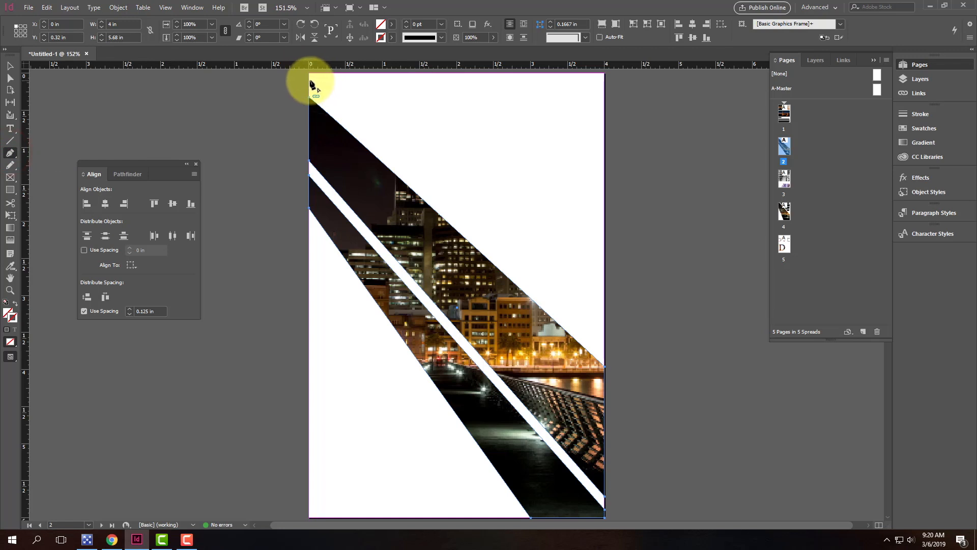
{"action": "left_click", "coordinate": [310, 81]}
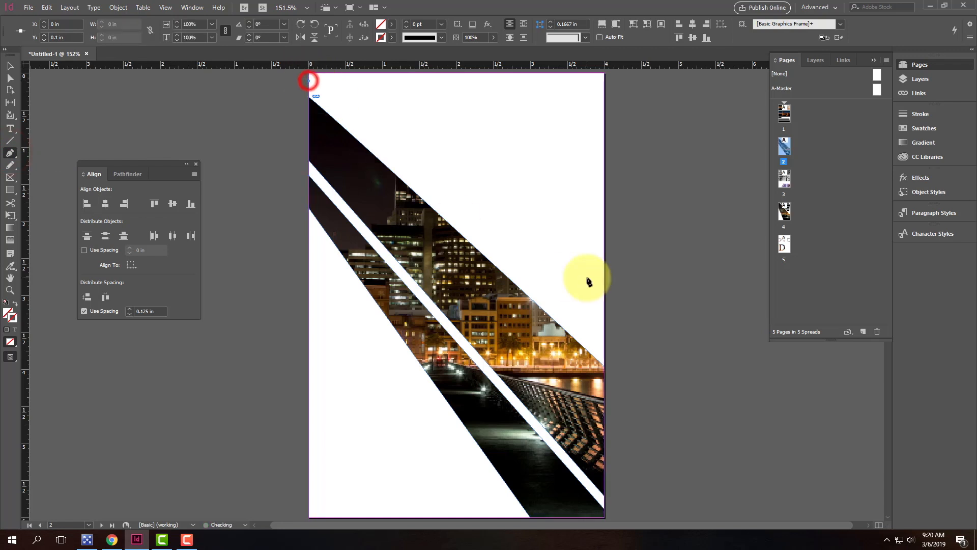
{"action": "left_click", "coordinate": [605, 345]}
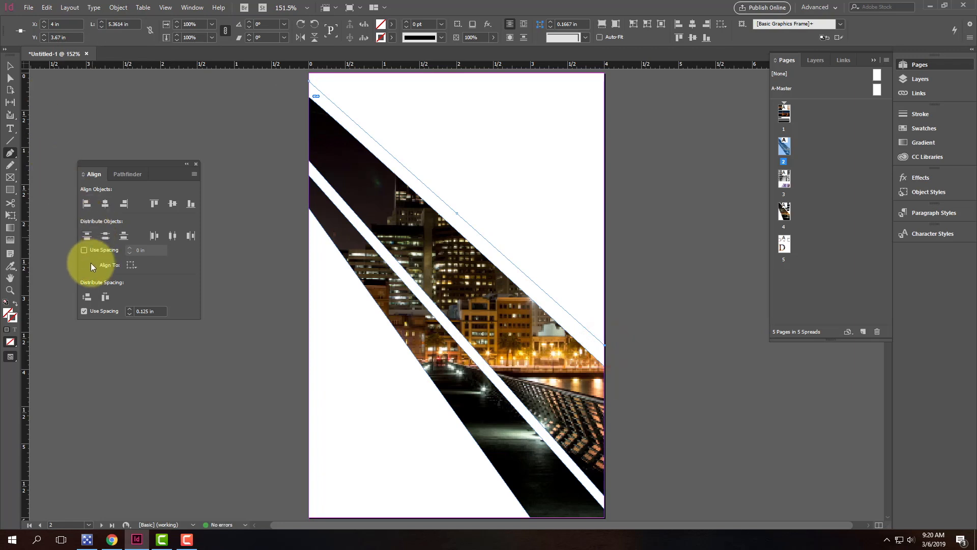
Step: Add the text "DVC Architecture Program" along the diagonal path with the Type on a Path tool
{"action": "left_click", "coordinate": [12, 126]}
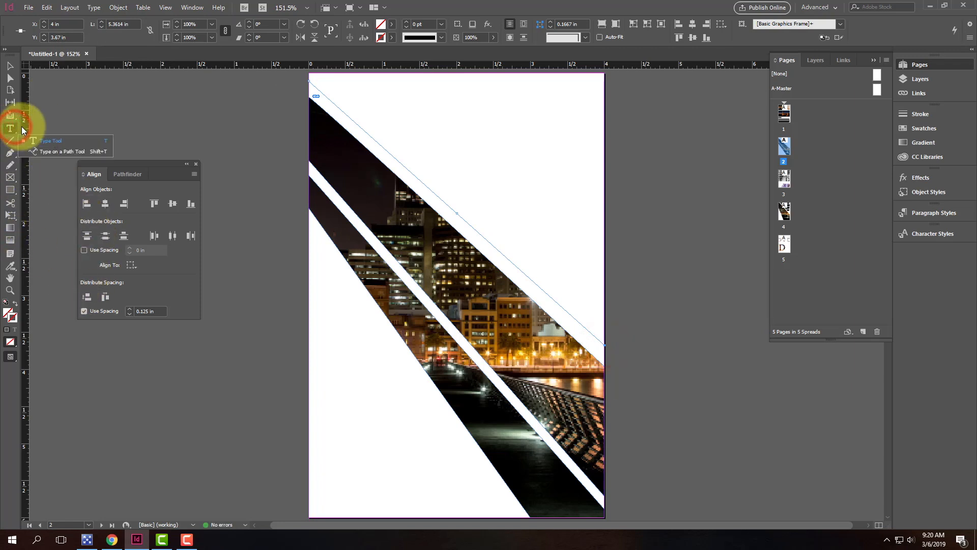
{"action": "left_click", "coordinate": [44, 151]}
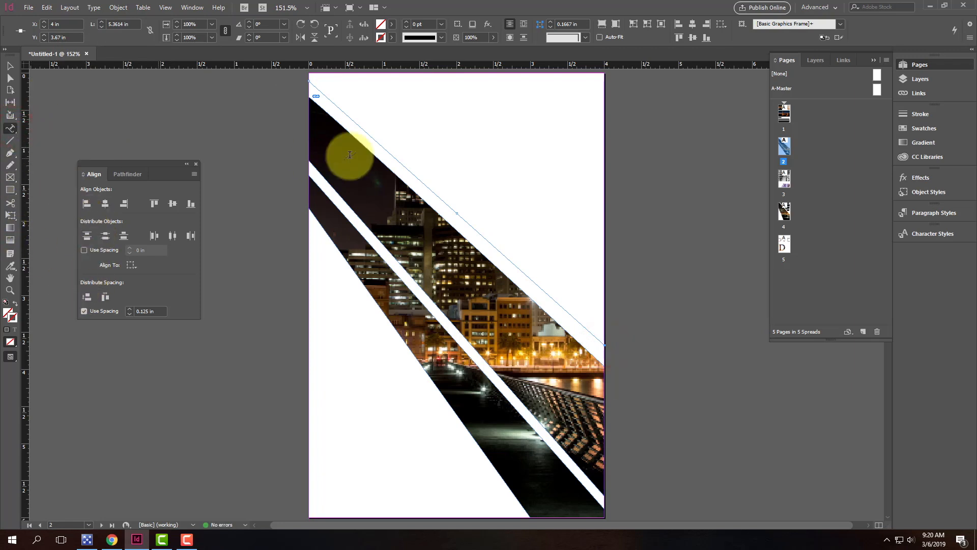
{"action": "left_click", "coordinate": [348, 113]}
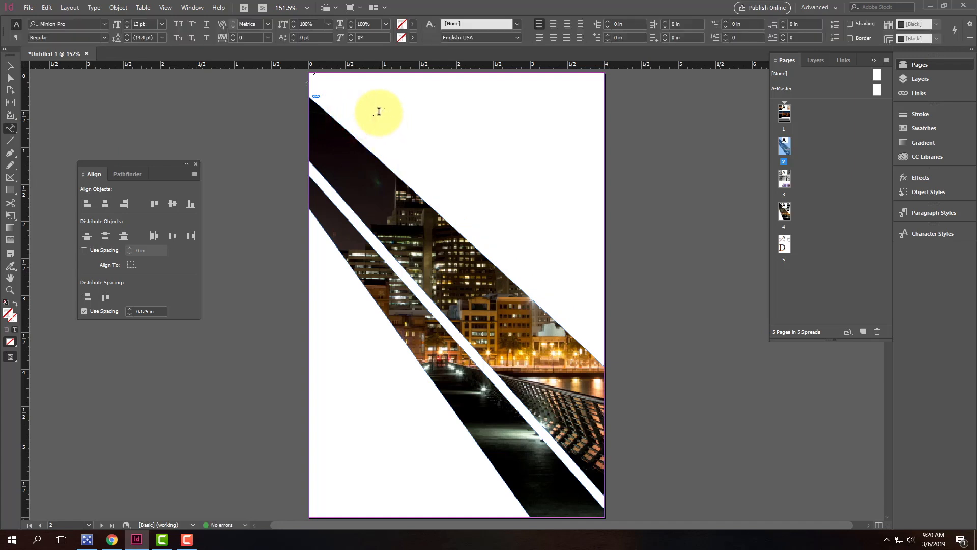
{"action": "type", "text": "DVC Architecture Program"}
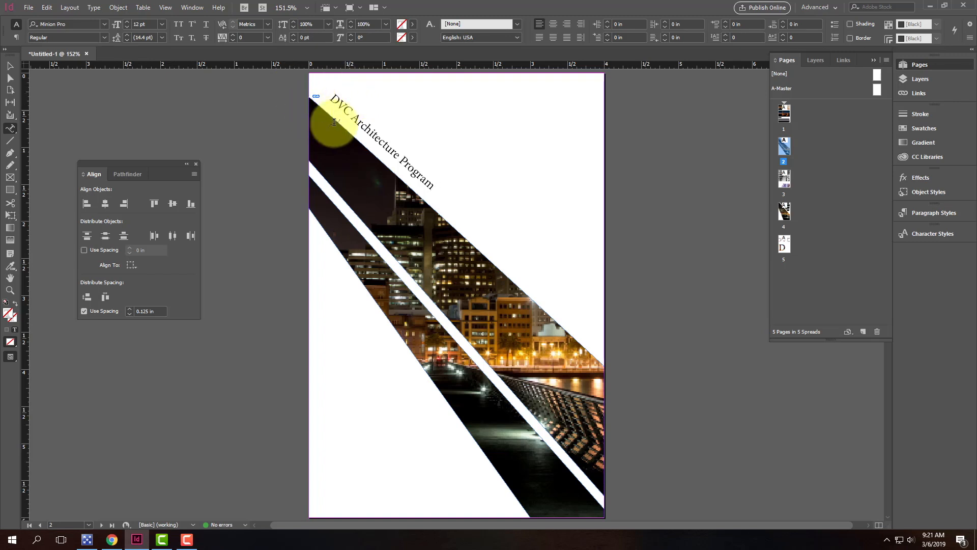
Step: Draw an S-shaped curved path about 1.99 in wide and 1.73 in high in the white area above the photo with the Pen tool
{"action": "left_click", "coordinate": [10, 154]}
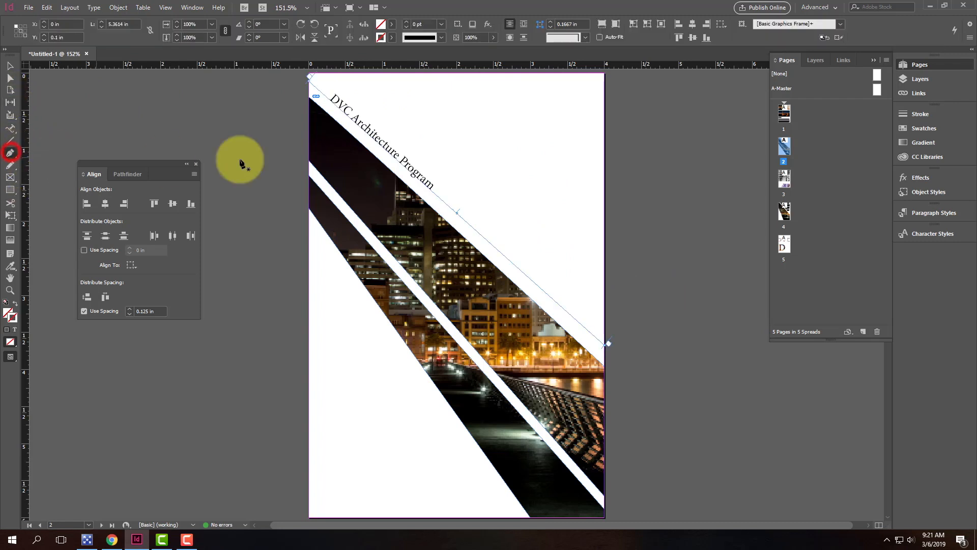
{"action": "left_click", "coordinate": [473, 149]}
{"action": "left_click_drag", "start_coordinate": [540, 122], "coordinate": [601, 149]}
{"action": "left_click_drag", "start_coordinate": [621, 244], "coordinate": [738, 249]}
Step: Try the text "DVC ARCHITECTURE AND ENGINEERING" along the curved path, and delete the curved text object
{"action": "left_click", "coordinate": [10, 129]}
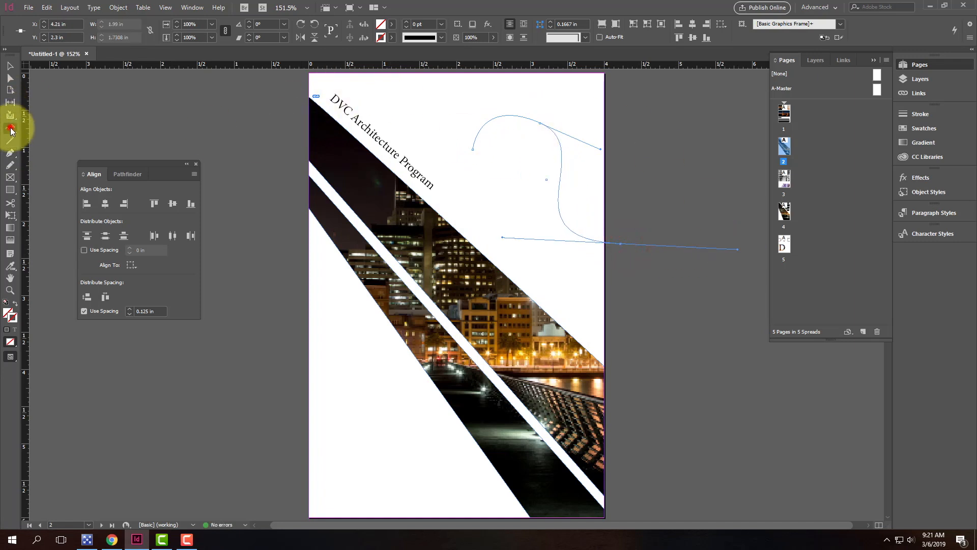
{"action": "left_click", "coordinate": [477, 136]}
{"action": "type", "text": "DVC ARCHITECTURE AND ENGINEERING"}
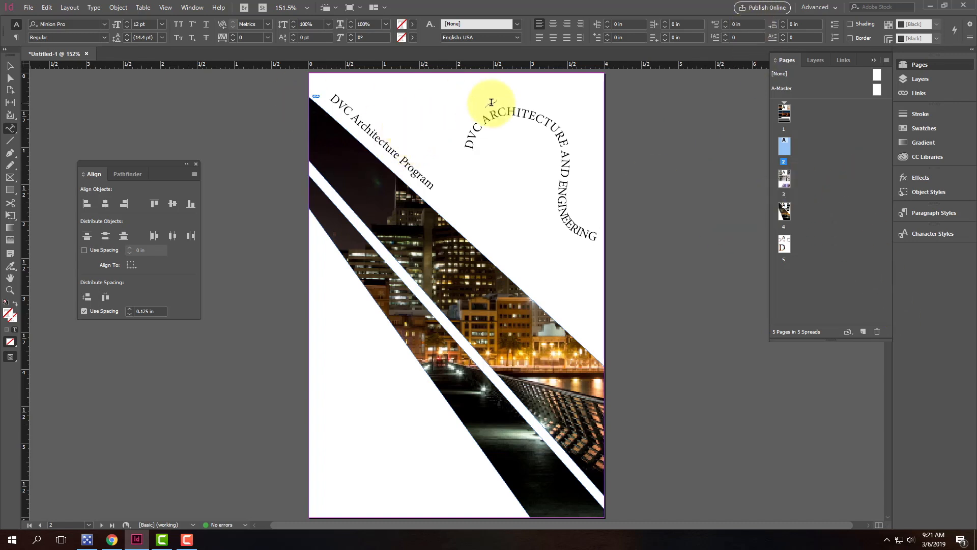
{"action": "left_click", "coordinate": [10, 65]}
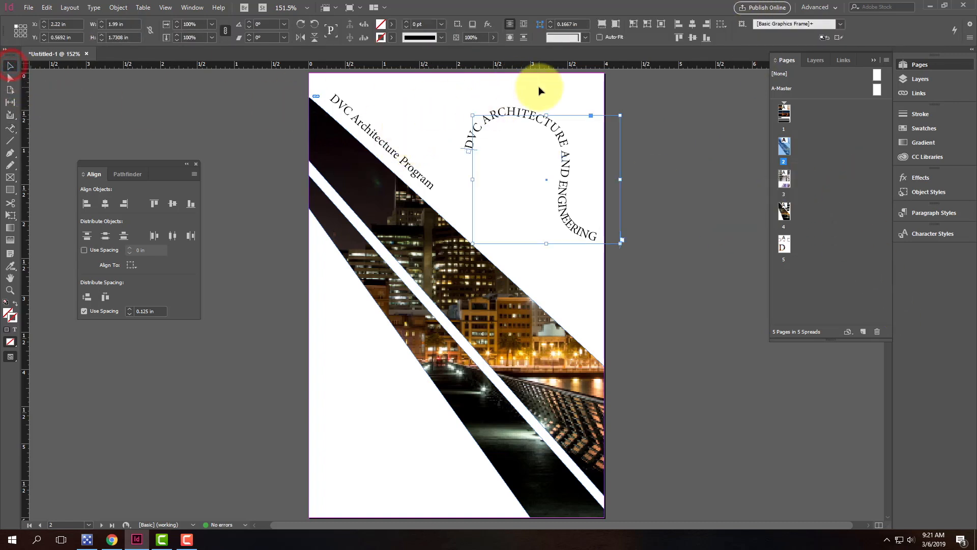
{"action": "key", "text": "Delete"}
Step: Enlarge all of the "DVC Architecture Program" text on the diagonal path to 50 pt
{"action": "double_click", "coordinate": [369, 133]}
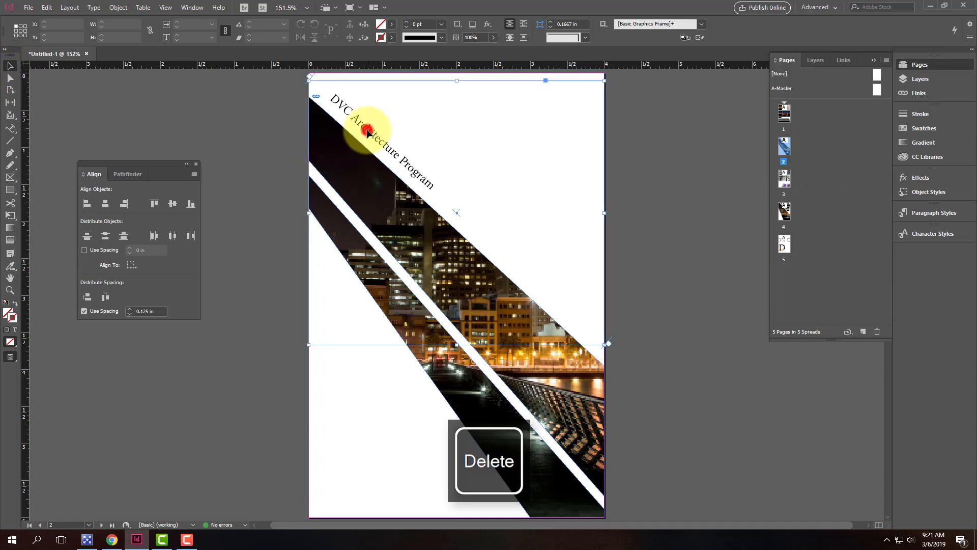
{"action": "left_click_drag", "start_coordinate": [444, 194], "coordinate": [311, 68]}
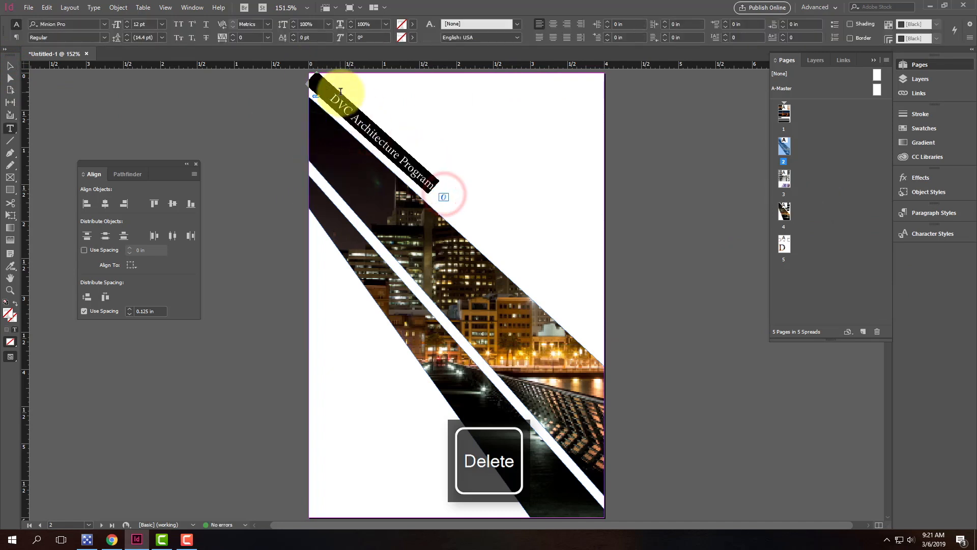
{"action": "left_click", "coordinate": [162, 24]}
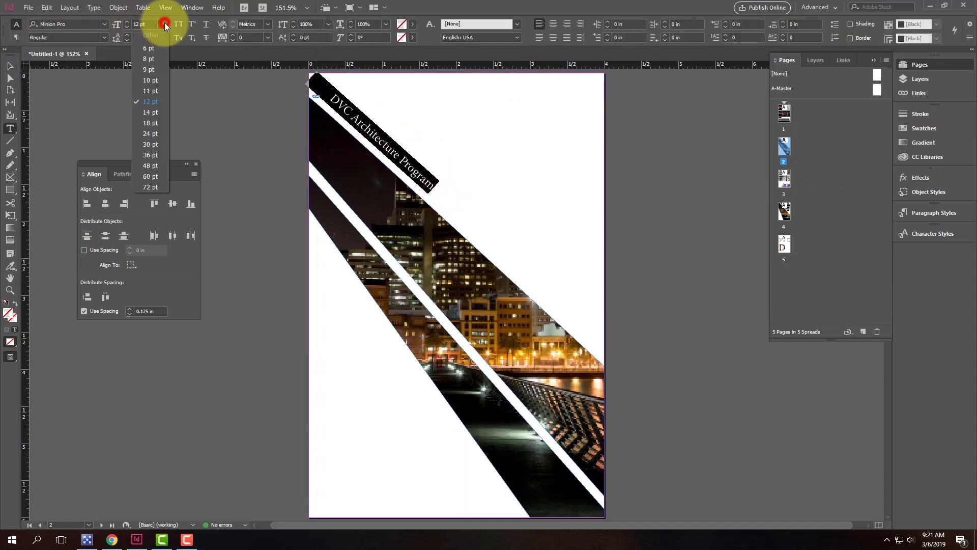
{"action": "left_click", "coordinate": [150, 186]}
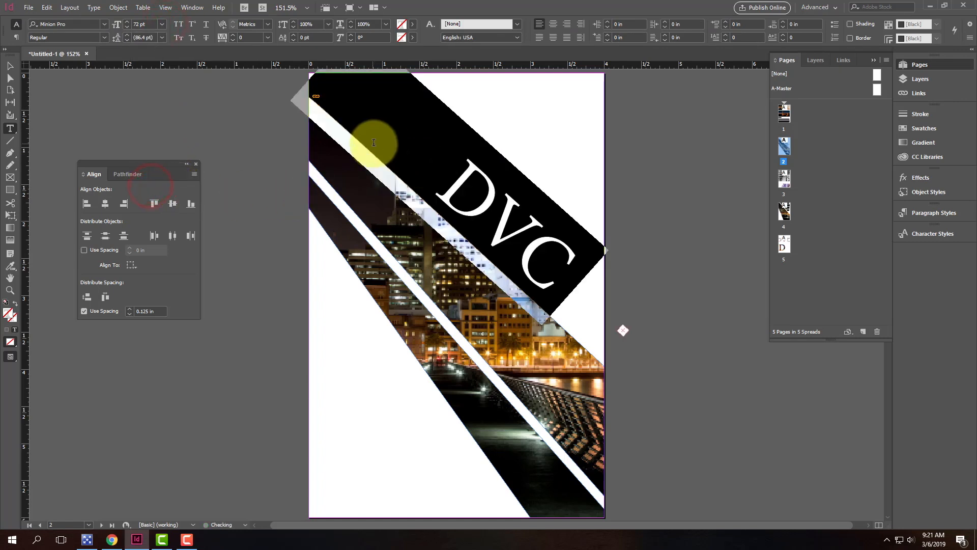
{"action": "left_click", "coordinate": [127, 27]}
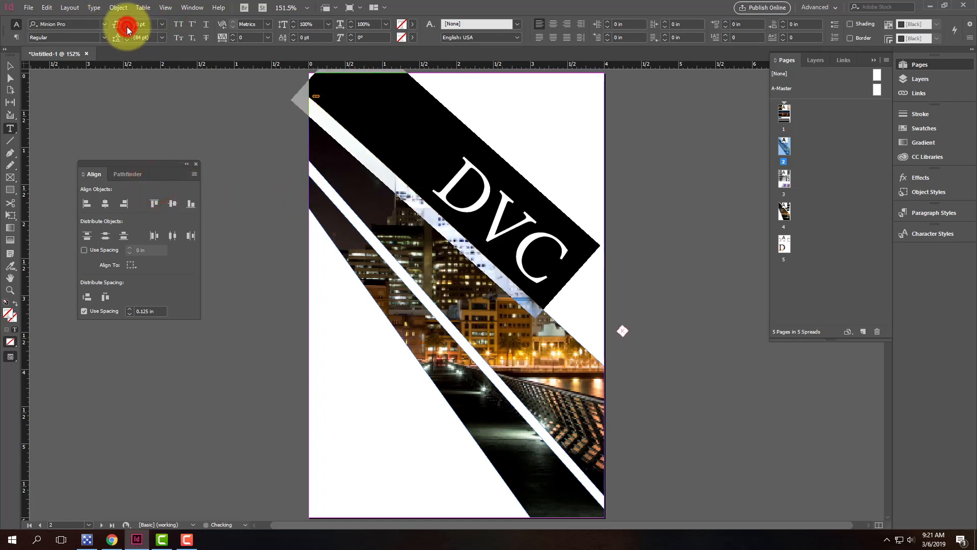
{"action": "left_click", "coordinate": [127, 26]}
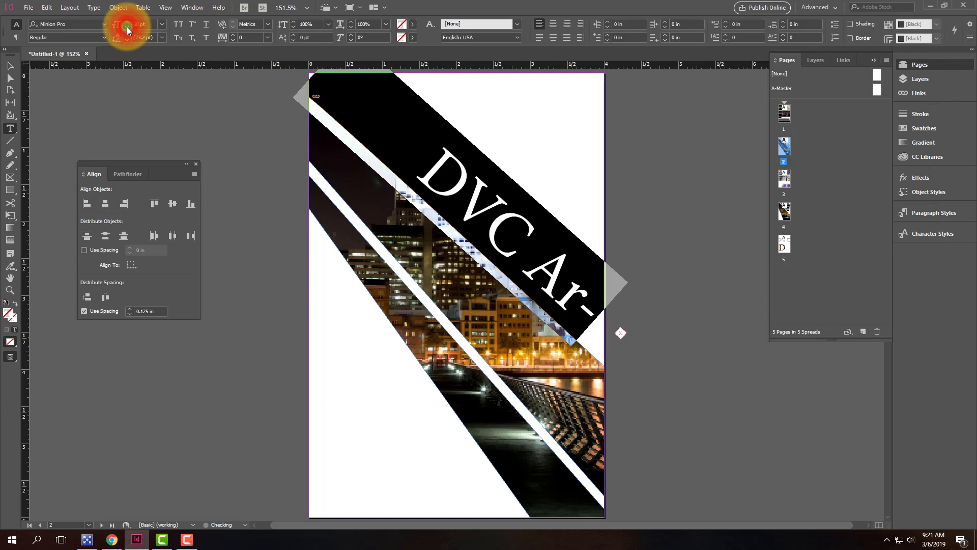
{"action": "left_click", "coordinate": [127, 26]}
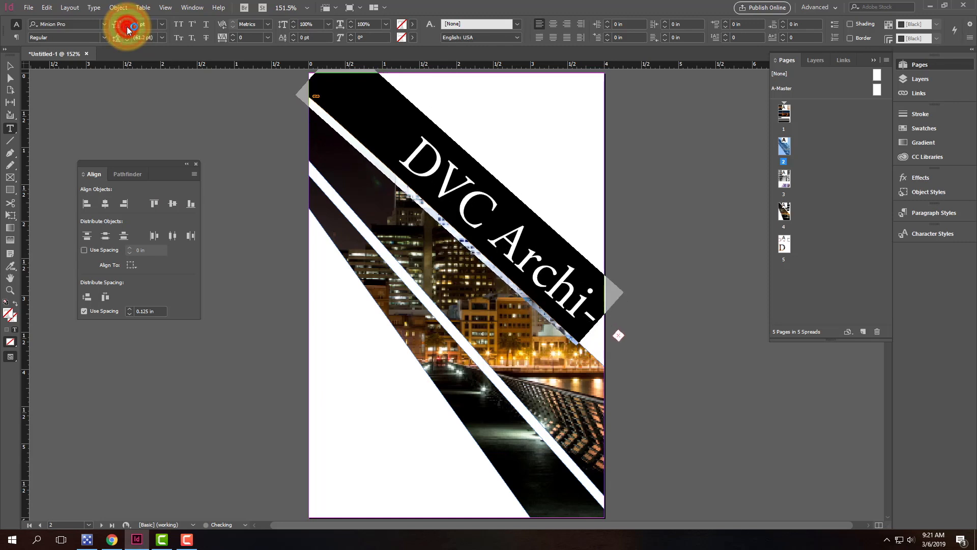
Step: Remove the blank spaces in front of "DVC" so the diagonal text starts at the beginning of the path
{"action": "left_click", "coordinate": [389, 126]}
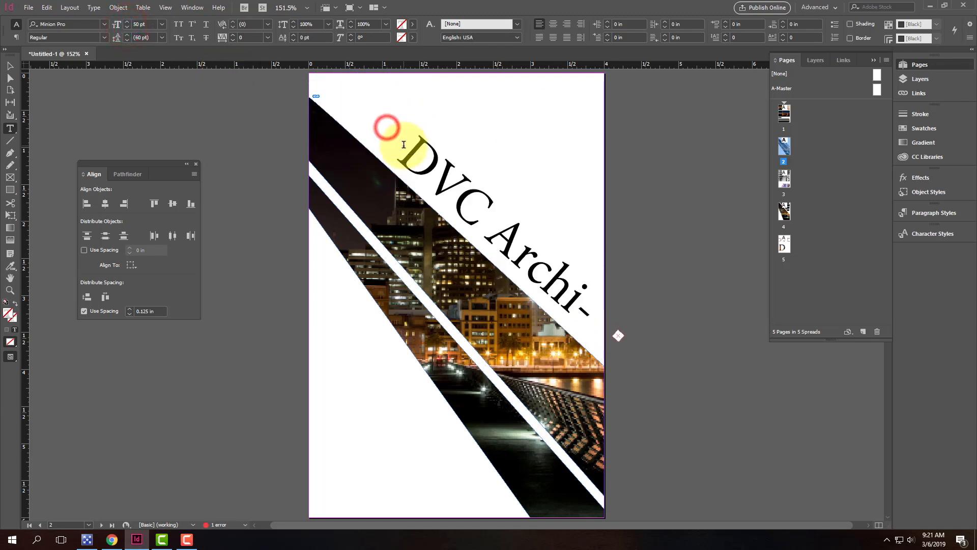
{"action": "key", "text": "BackSpace"}
{"action": "key", "text": "BackSpace"}
{"action": "key", "text": "BackSpace"}
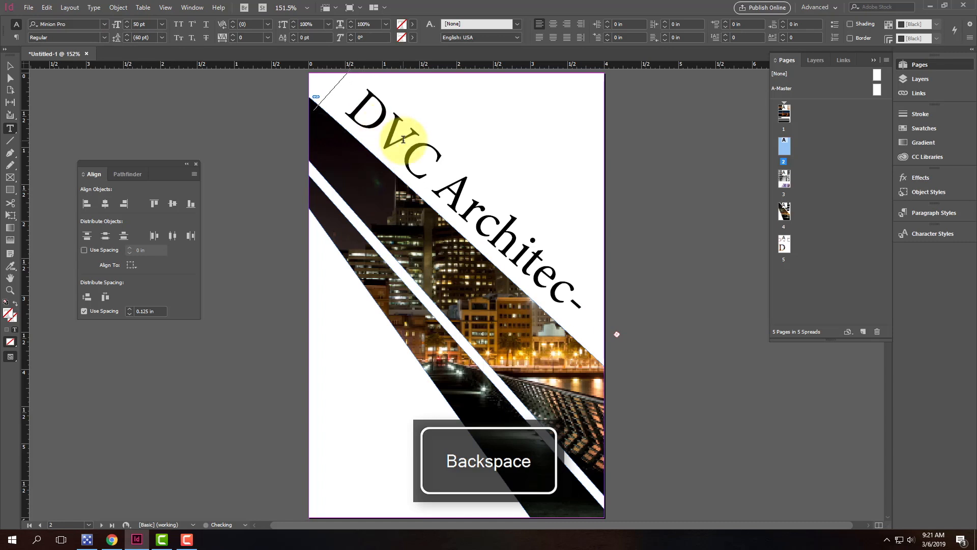
{"action": "key", "text": "BackSpace"}
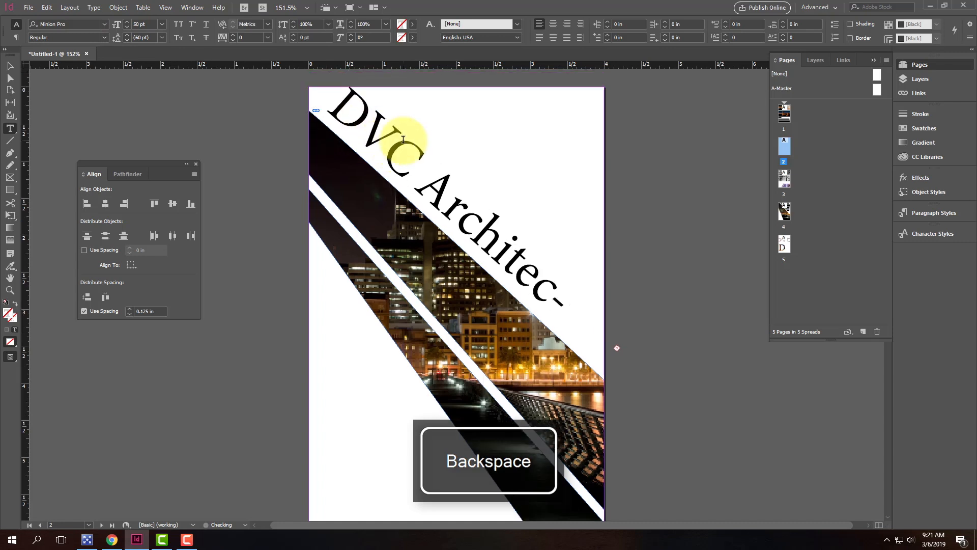
Step: Set the font size of the whole diagonal text to 46 pt so the word "Architecture" fits on the path
{"action": "key", "text": "ctrl+a"}
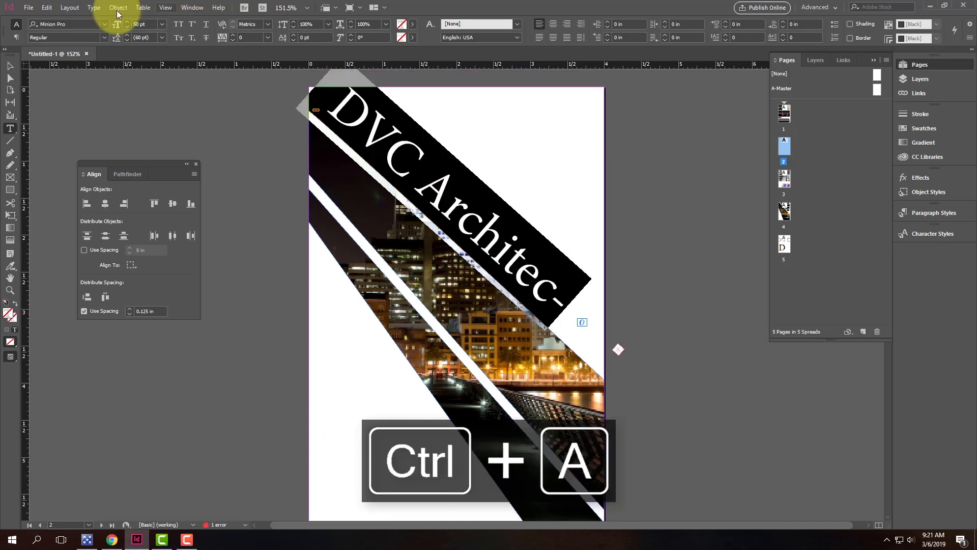
{"action": "left_click", "coordinate": [130, 26]}
{"action": "left_click", "coordinate": [129, 26]}
{"action": "left_click", "coordinate": [130, 26]}
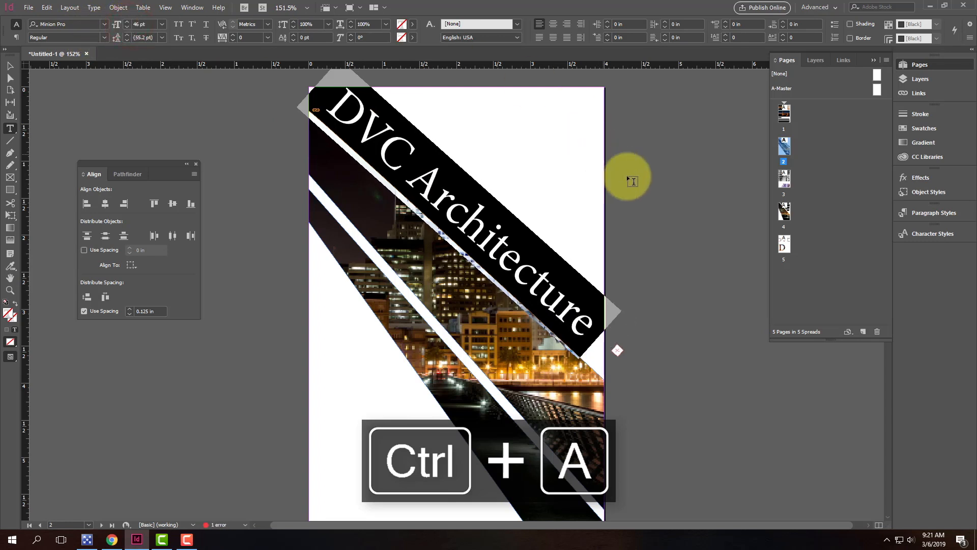
{"action": "left_click", "coordinate": [644, 195]}
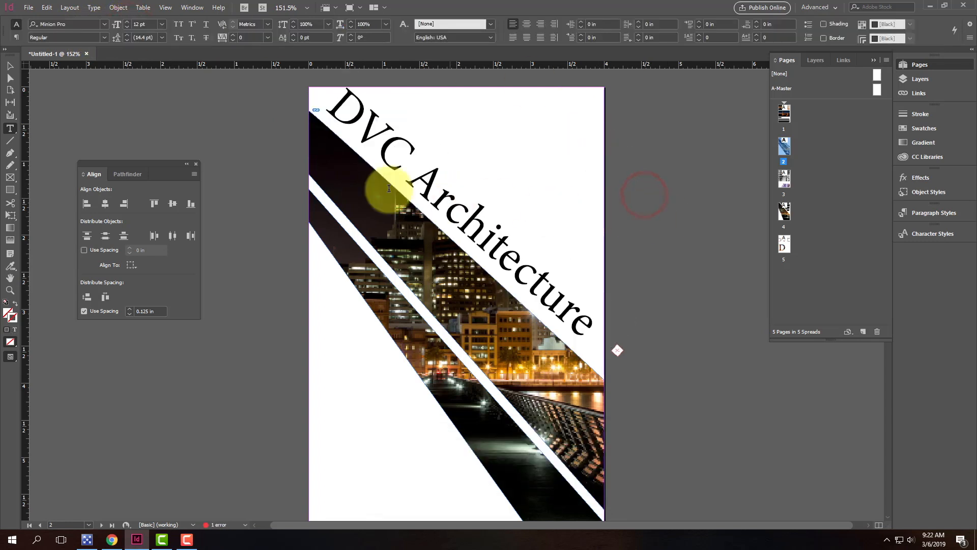
Step: Convert the diagonal "DVC Architecture" text to outlines
{"action": "left_click", "coordinate": [10, 66]}
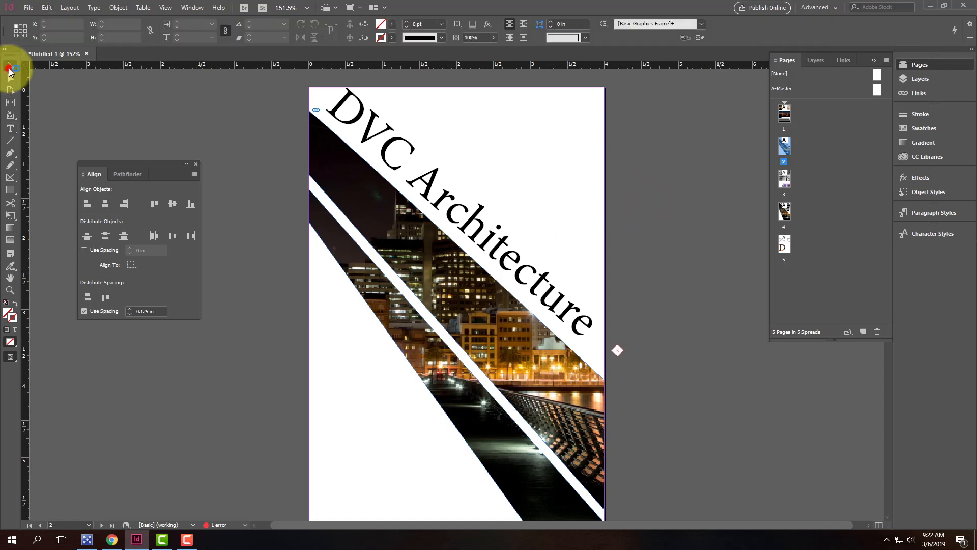
{"action": "left_click", "coordinate": [403, 144]}
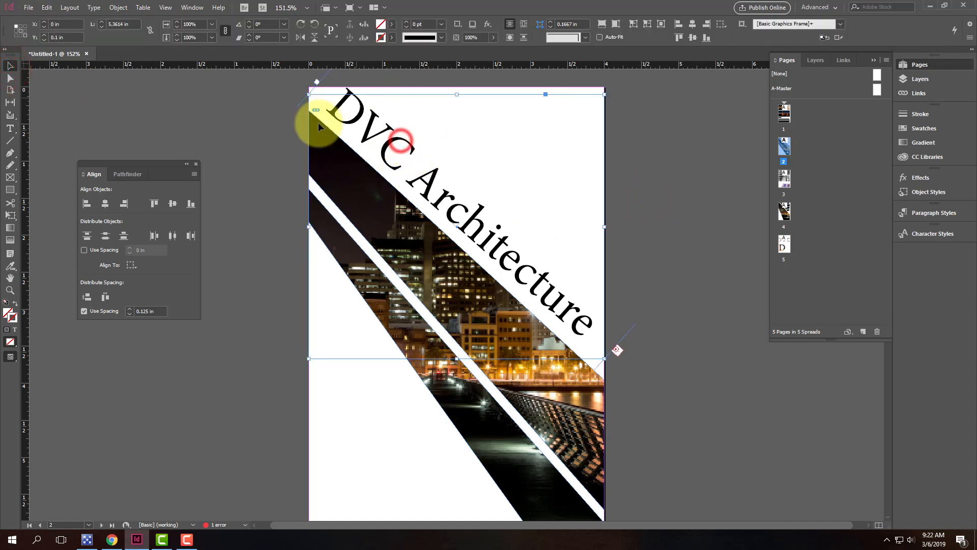
{"action": "left_click", "coordinate": [96, 8]}
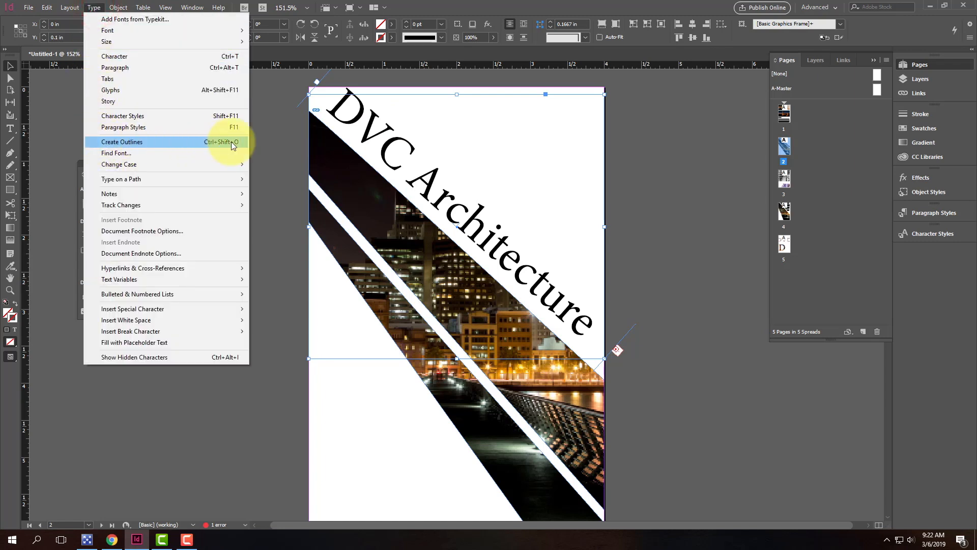
{"action": "left_click", "coordinate": [157, 142]}
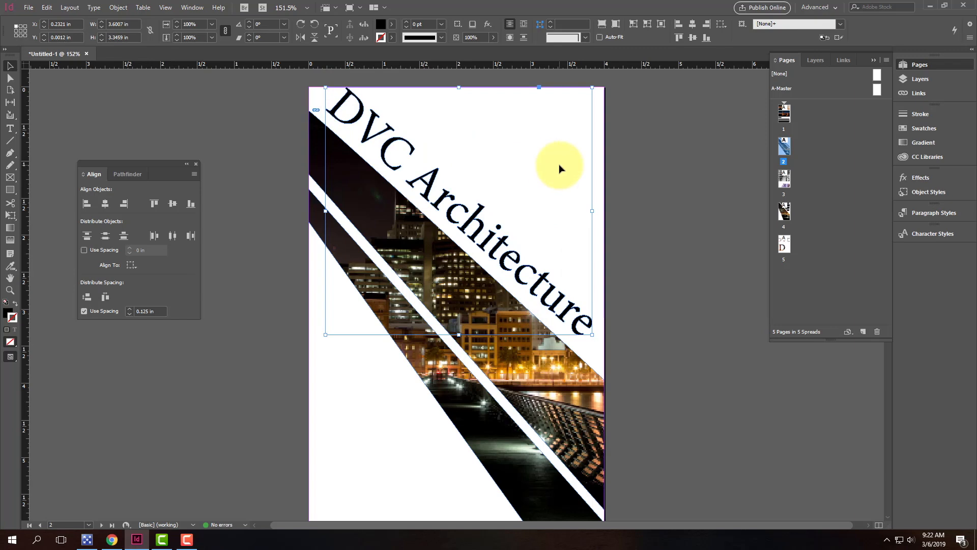
Step: Move the outlined "DVC Architecture" lettering slightly to the right on the page with the Direct Selection tool
{"action": "key", "text": "ctrl+equal"}
{"action": "key", "text": "ctrl+equal"}
{"action": "key", "text": "ctrl+equal"}
{"action": "key", "text": "ctrl+equal"}
{"action": "key", "text": "ctrl+equal"}
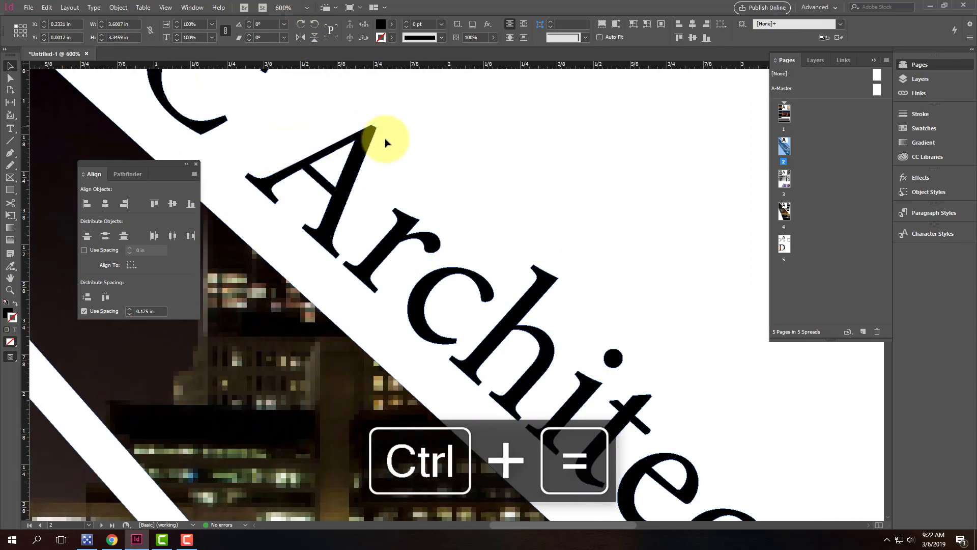
{"action": "left_click", "coordinate": [11, 78]}
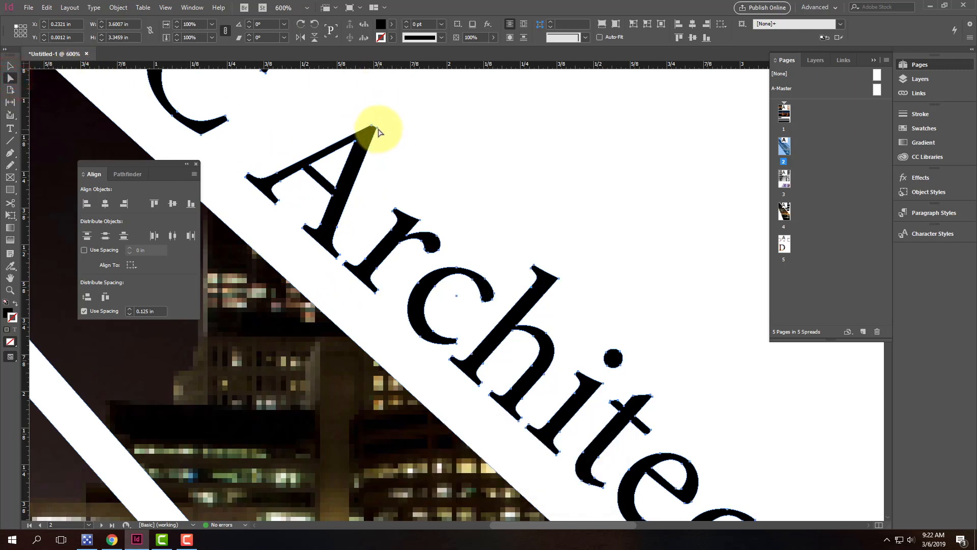
{"action": "left_click_drag", "start_coordinate": [378, 128], "coordinate": [423, 132]}
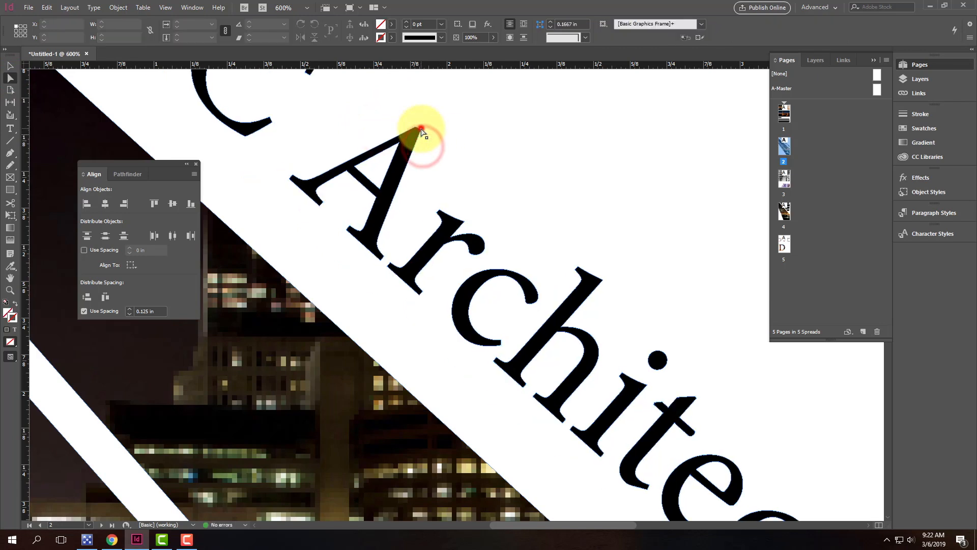
Step: Try reshaping the letter A by pulling its apex anchor point outward, and undo the change
{"action": "left_click", "coordinate": [422, 132]}
{"action": "left_click_drag", "start_coordinate": [422, 131], "coordinate": [449, 133]}
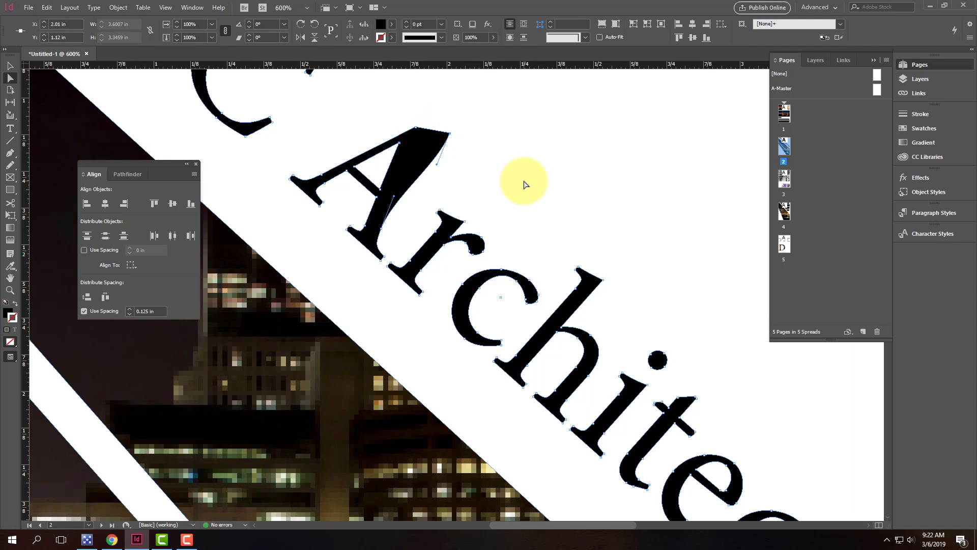
{"action": "key", "text": "ctrl+z"}
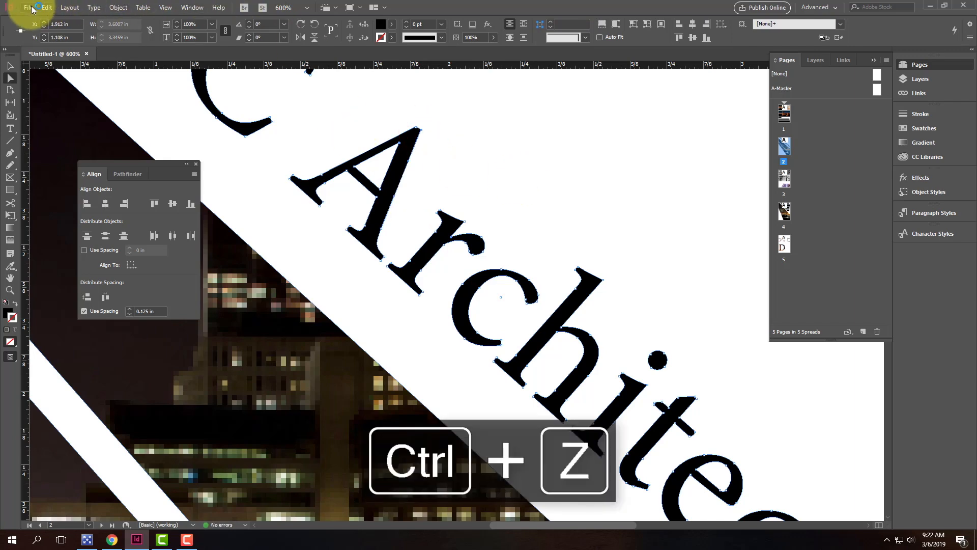
{"action": "left_click", "coordinate": [32, 8]}
{"action": "left_click", "coordinate": [49, 138]}
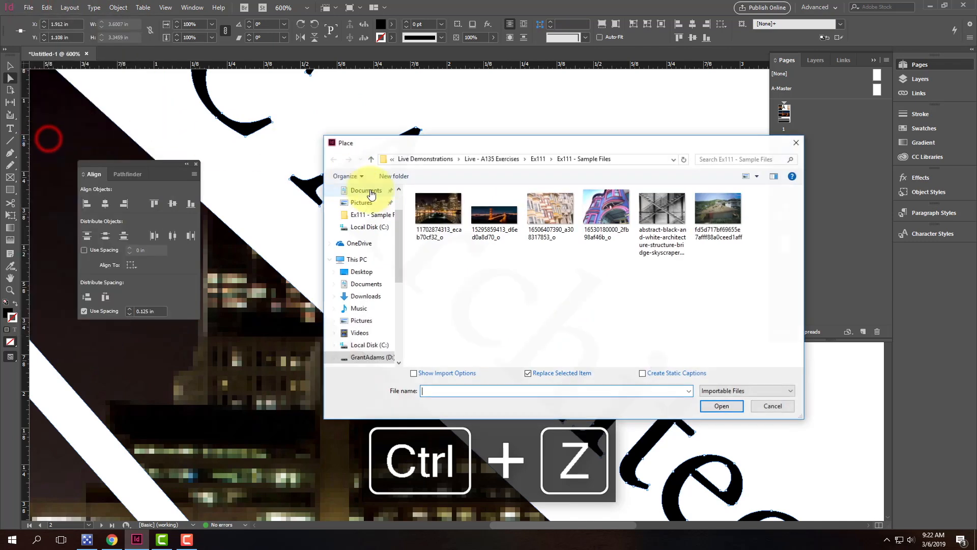
{"action": "left_click", "coordinate": [496, 213]}
{"action": "left_click", "coordinate": [722, 405]}
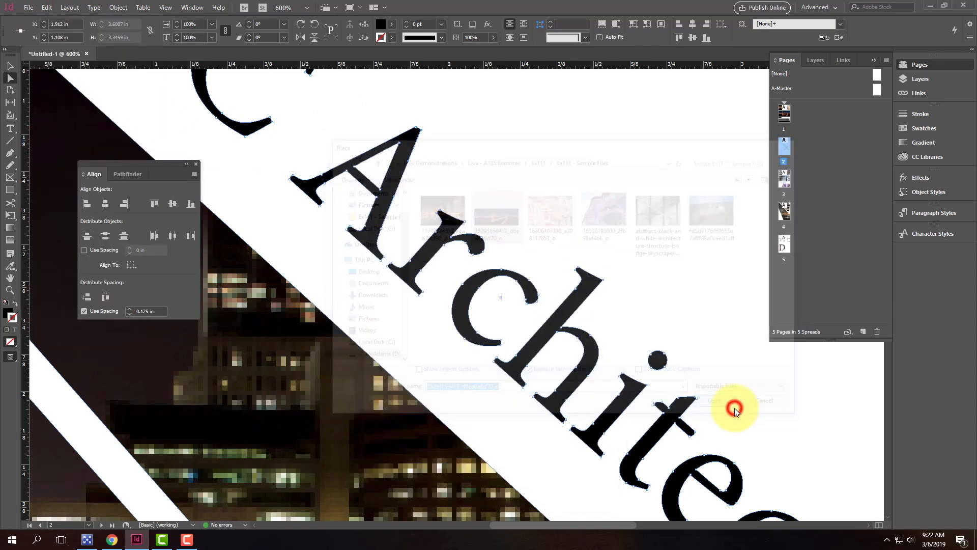
Step: Fit the placed image so that it fills the outlined letters' frame proportionally
{"action": "right_click", "coordinate": [577, 307]}
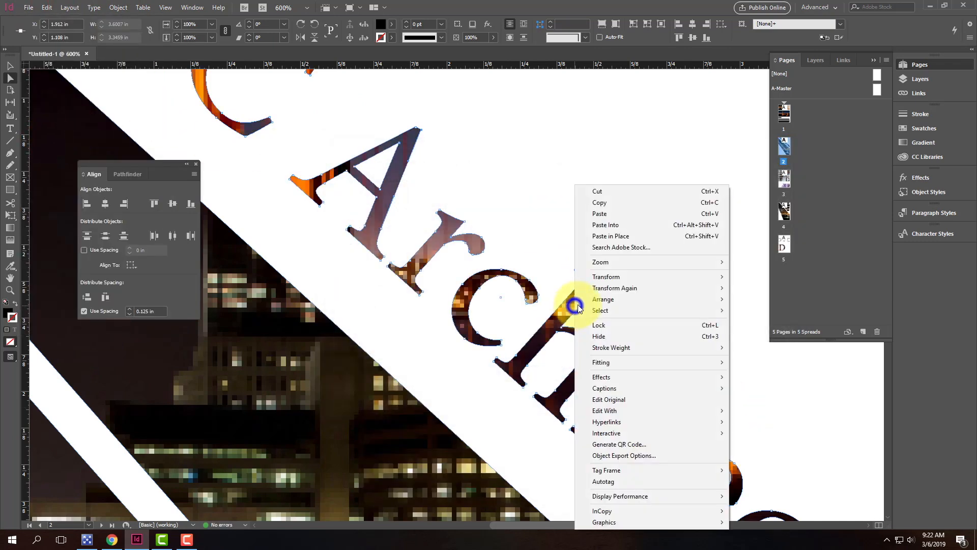
{"action": "mouse_move", "coordinate": [667, 362]}
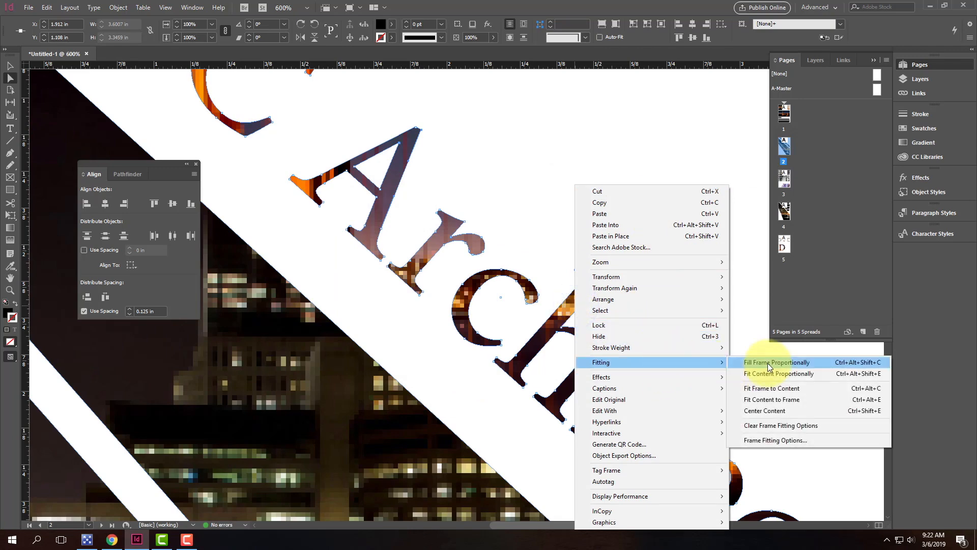
{"action": "left_click", "coordinate": [769, 363]}
{"action": "key", "text": "ctrl+0"}
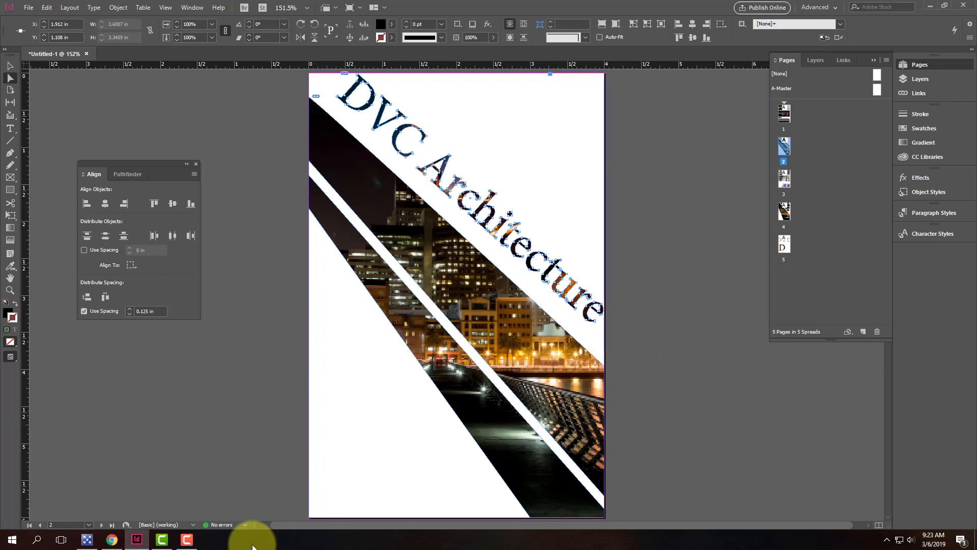
{"action": "left_click", "coordinate": [185, 540]}
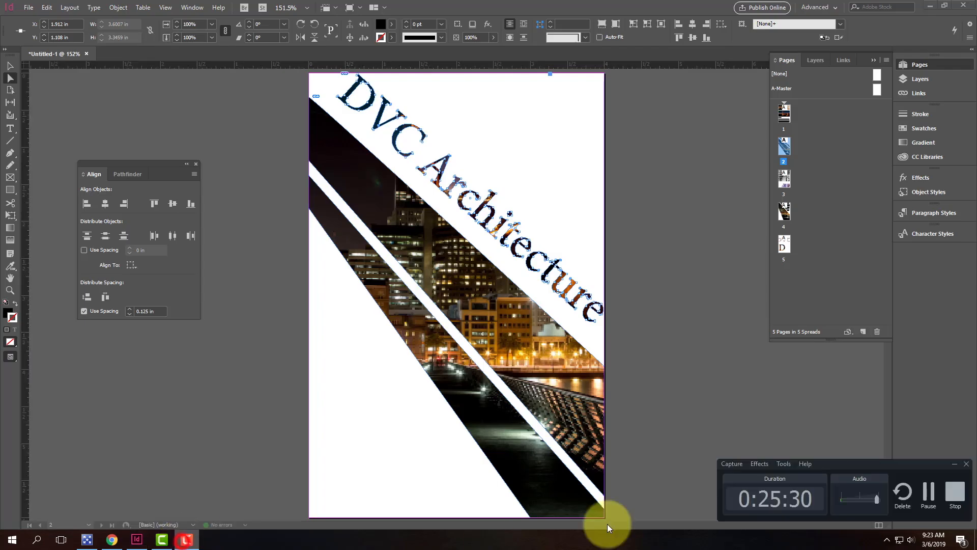